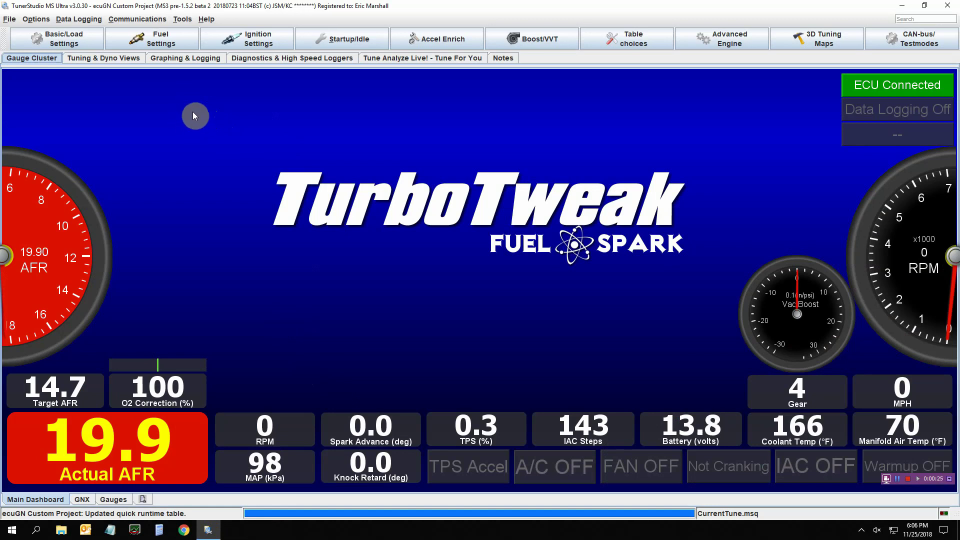
Step: Open the SD Card Datalogging settings and examine the logging mode choices, RPM trigger, sample interval and maximum log duration
click(78, 20)
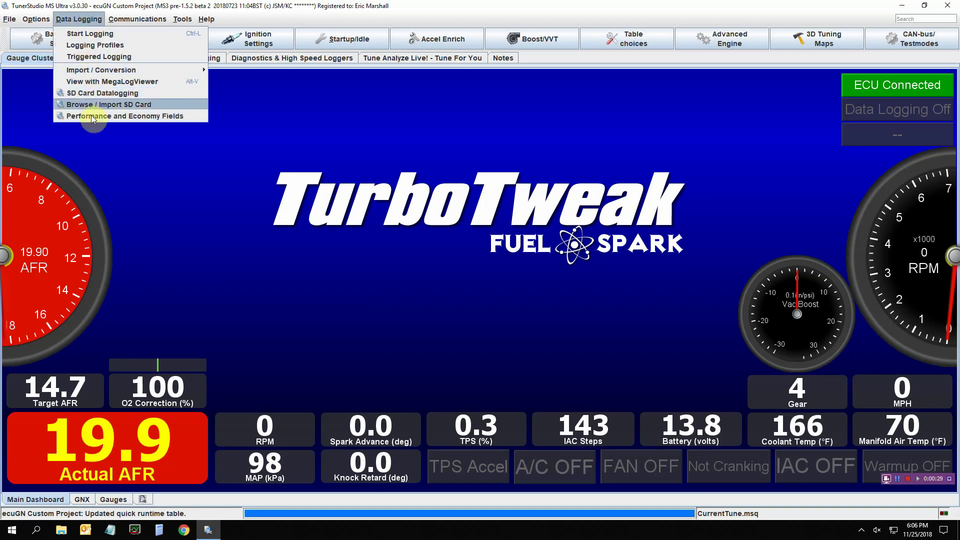
click(95, 93)
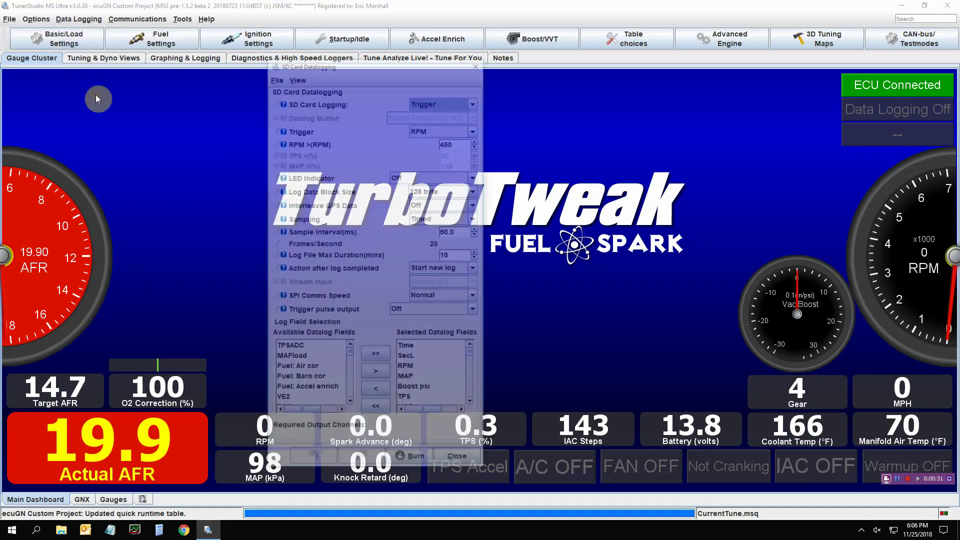
click(85, 20)
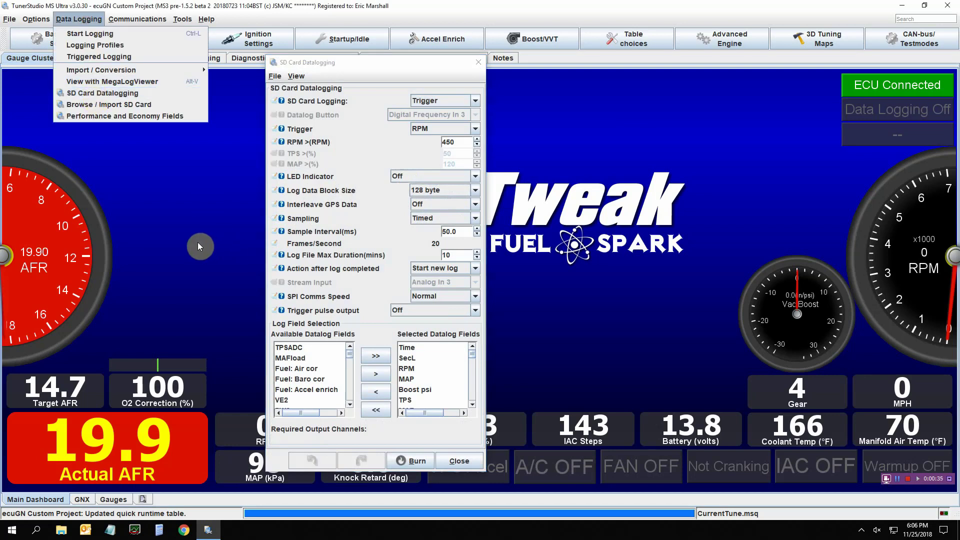
click(354, 64)
drag(353, 63, 347, 55)
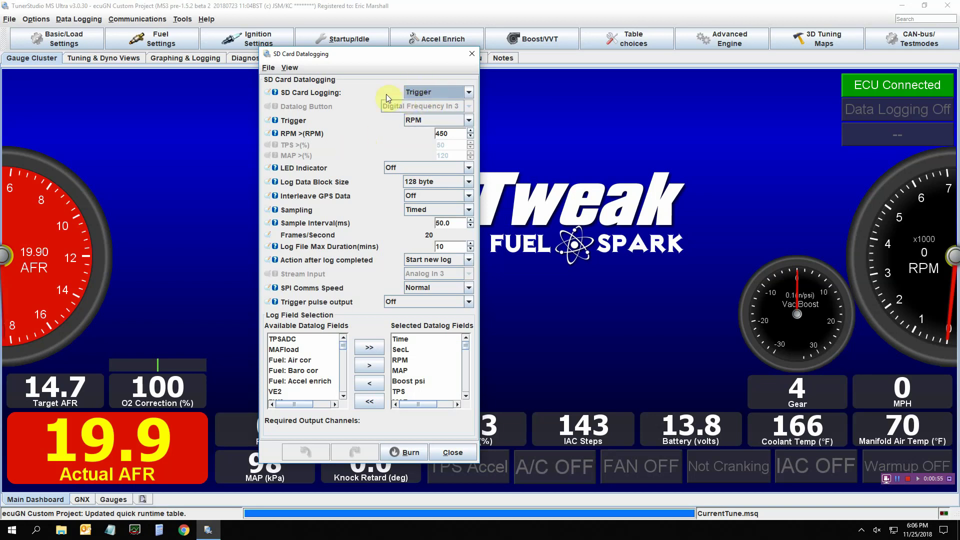
click(470, 93)
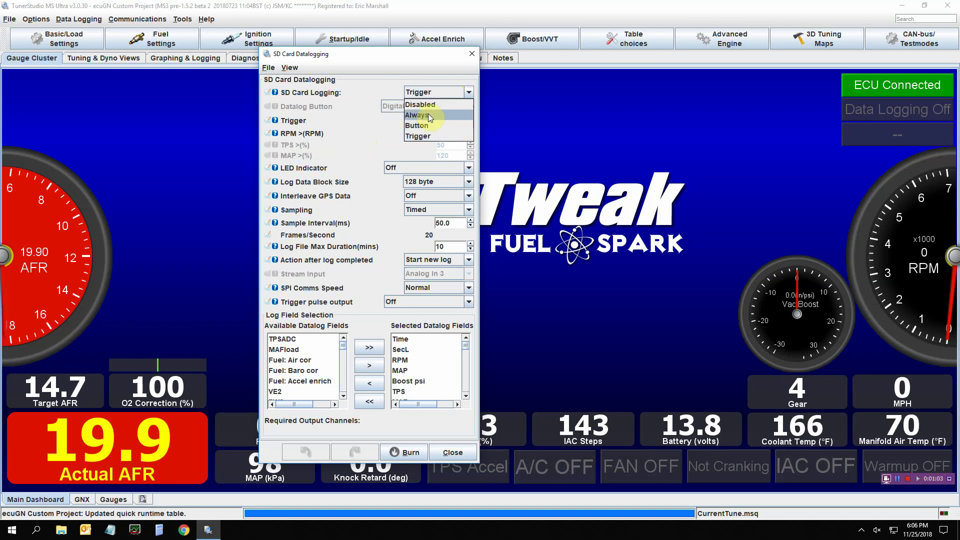
click(349, 66)
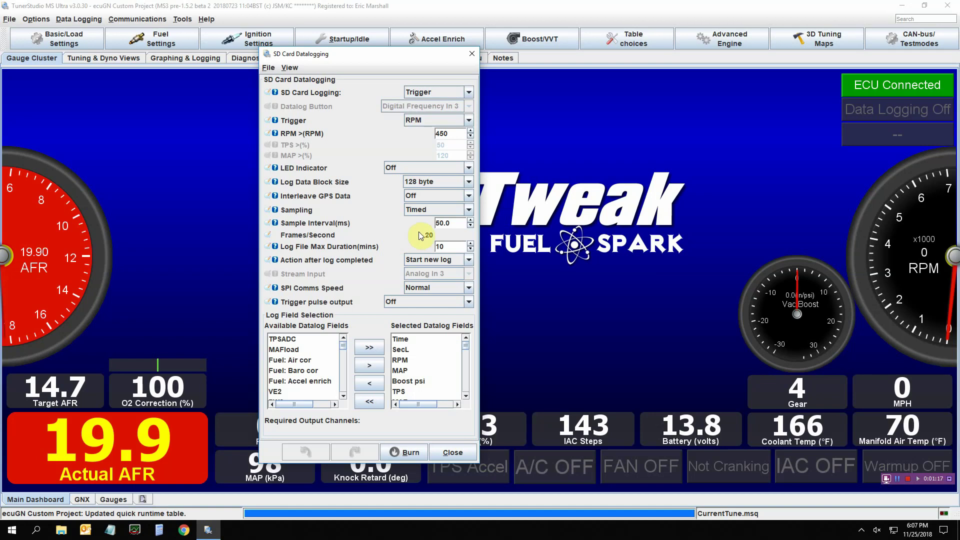
click(452, 222)
click(445, 246)
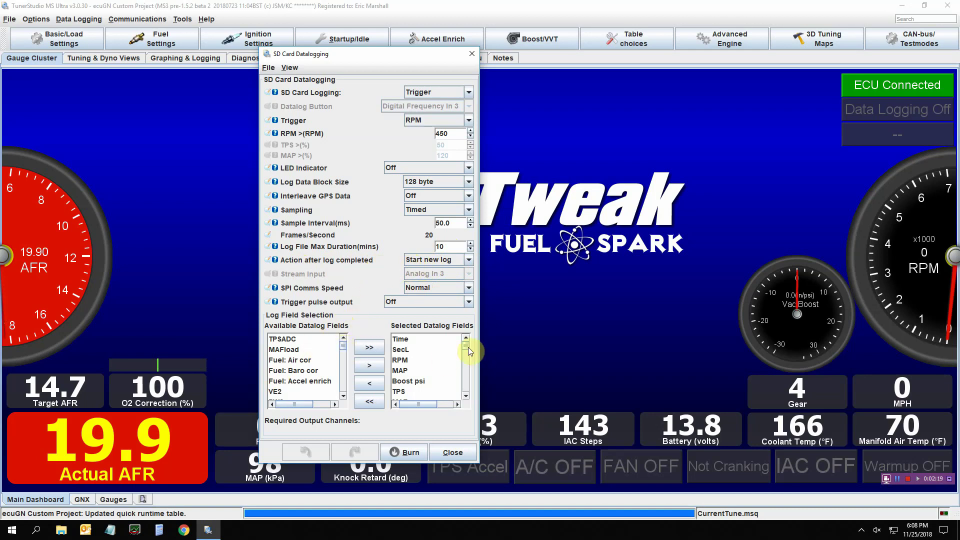
Step: Examine the selected and available datalog fields for SD card logging, and close the settings
mouse_move(469, 350)
mouse_down()
mouse_move(468, 393)
mouse_move(469, 342)
mouse_up()
drag(467, 350, 465, 382)
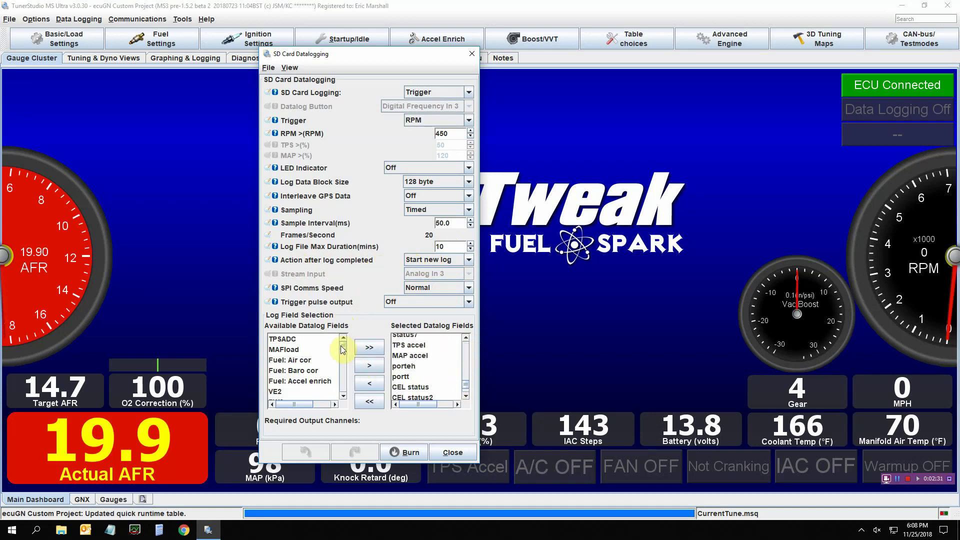
mouse_move(343, 350)
mouse_down()
mouse_move(349, 371)
mouse_move(344, 348)
mouse_up()
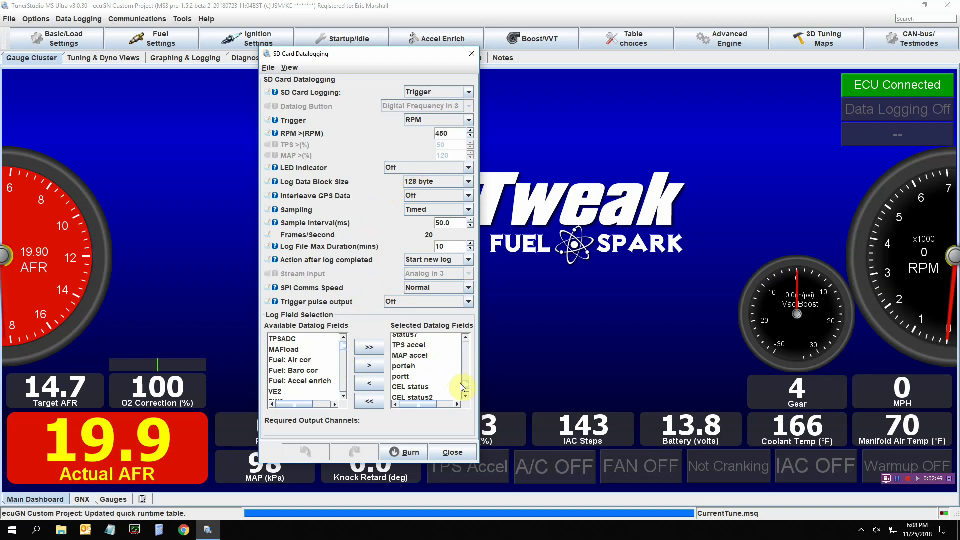
drag(466, 387, 468, 393)
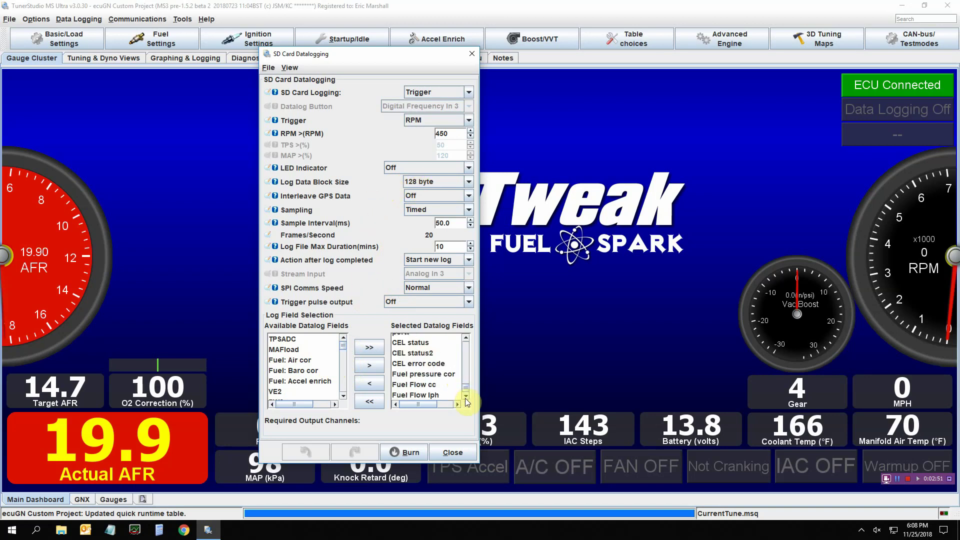
click(448, 452)
Step: Browse the SD card in the MS3 SD Console to review its stored log files, and close the console
click(76, 20)
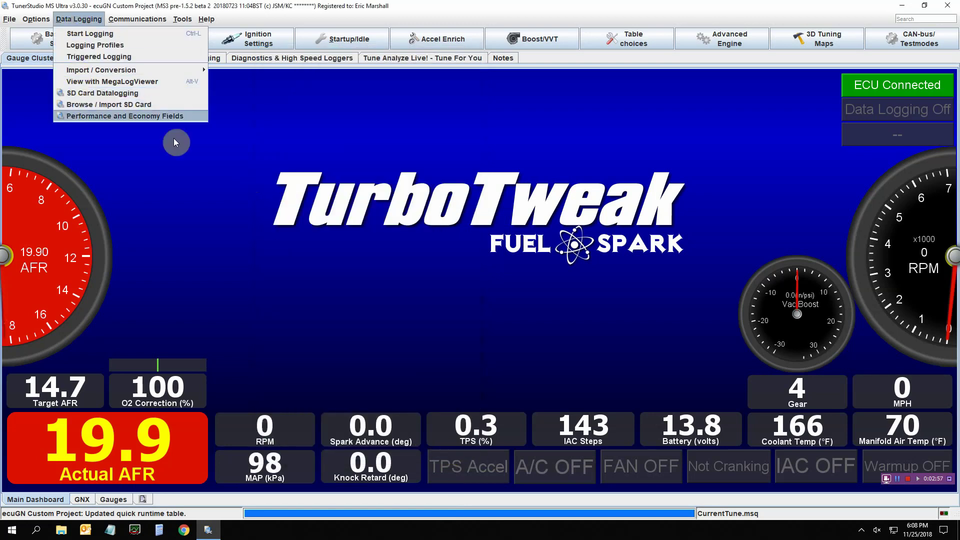
click(195, 172)
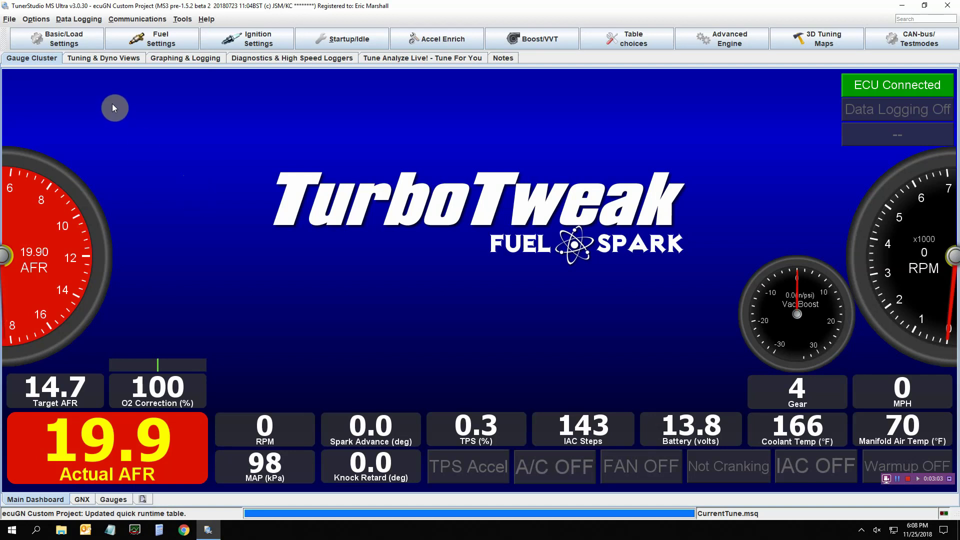
click(76, 20)
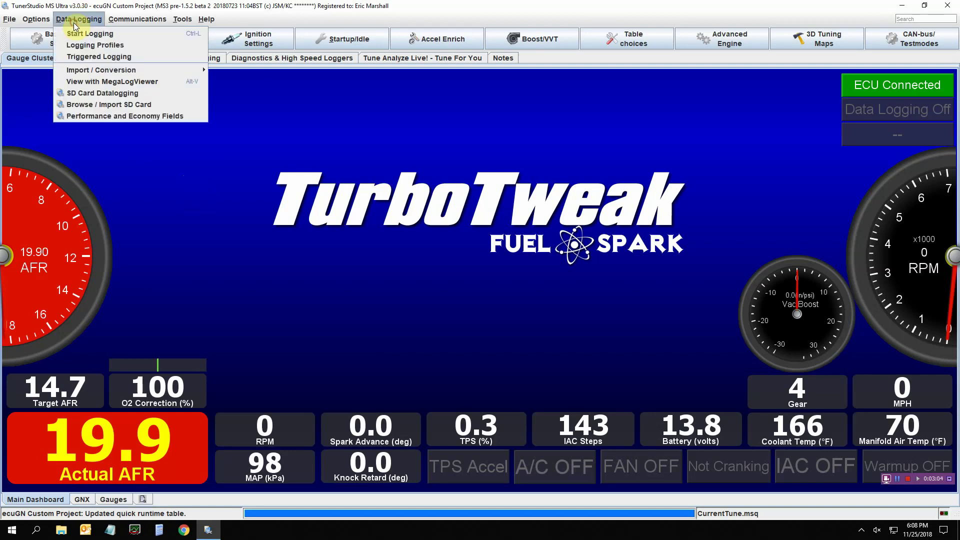
click(68, 104)
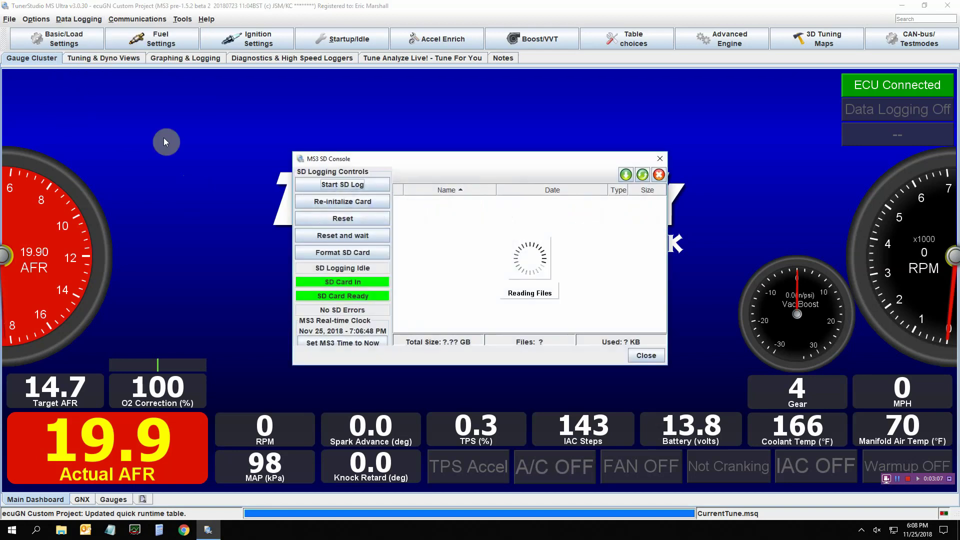
drag(412, 158, 381, 143)
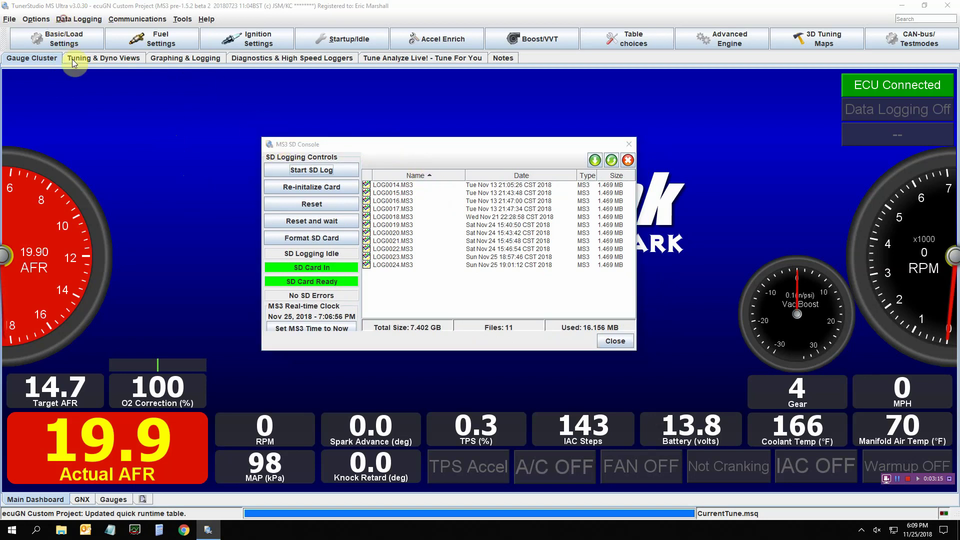
click(615, 342)
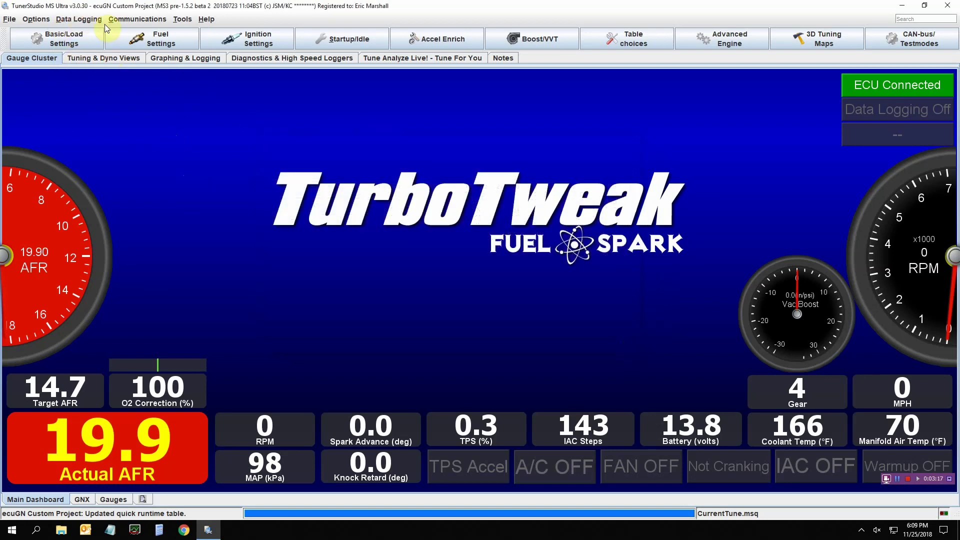
Step: Reopen the MS3 SD Console, view the download and delete actions for LOG0024.MS3, and close the console
click(93, 20)
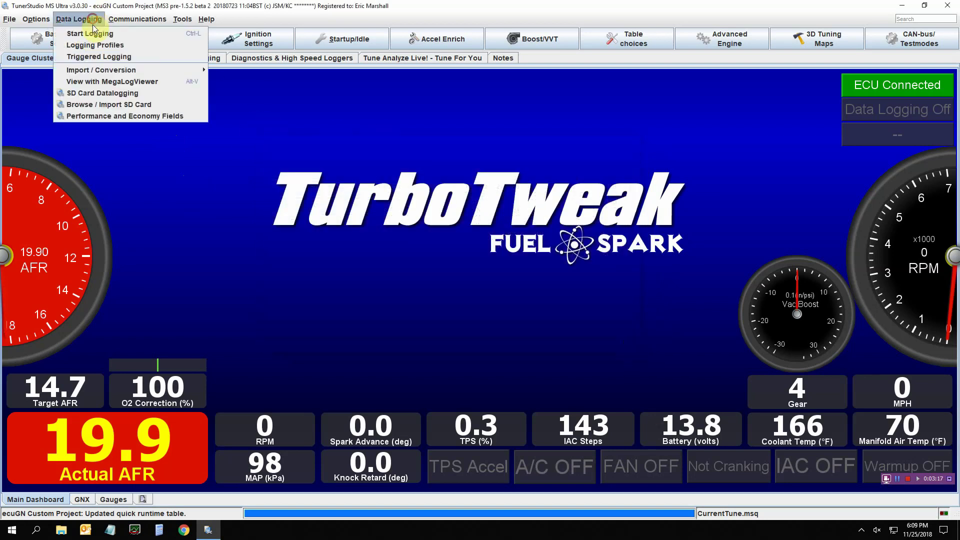
click(139, 104)
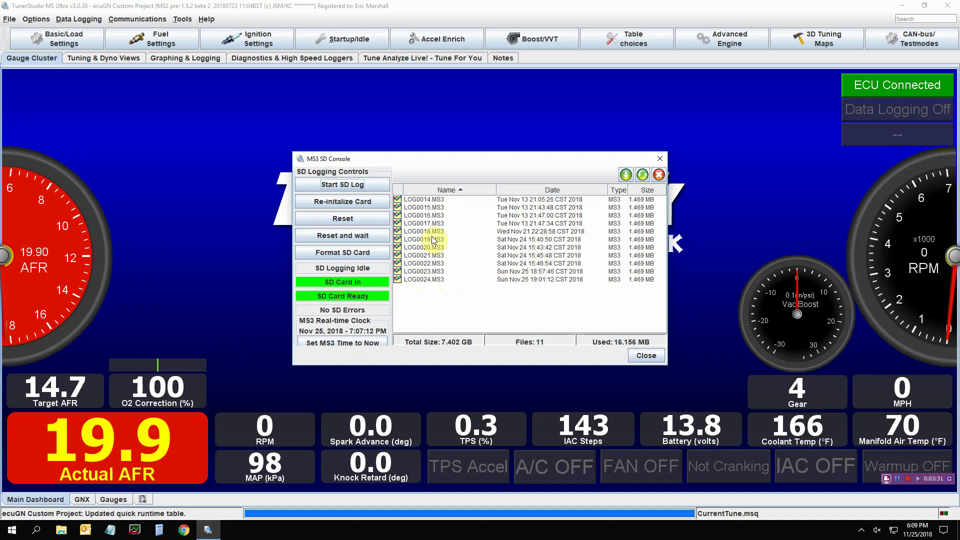
click(431, 282)
right_click(431, 282)
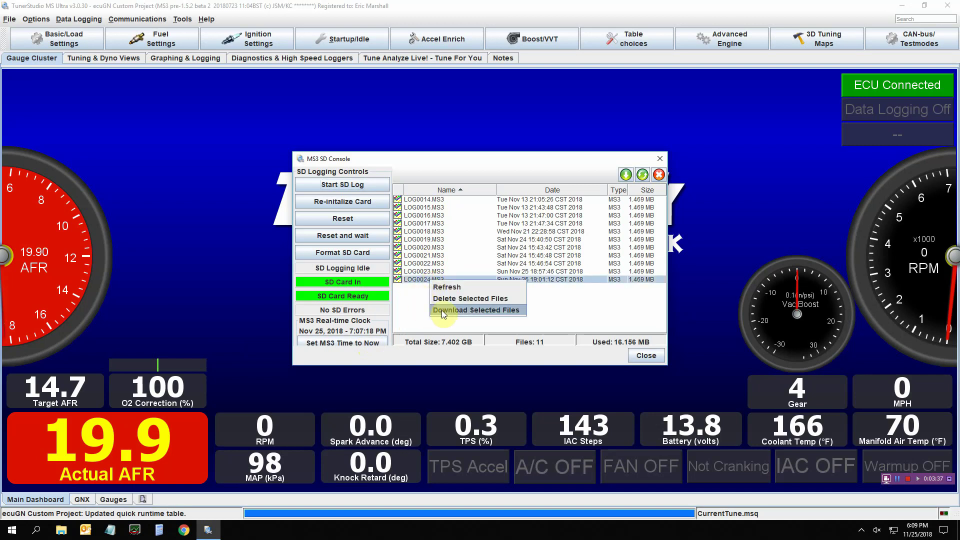
click(414, 313)
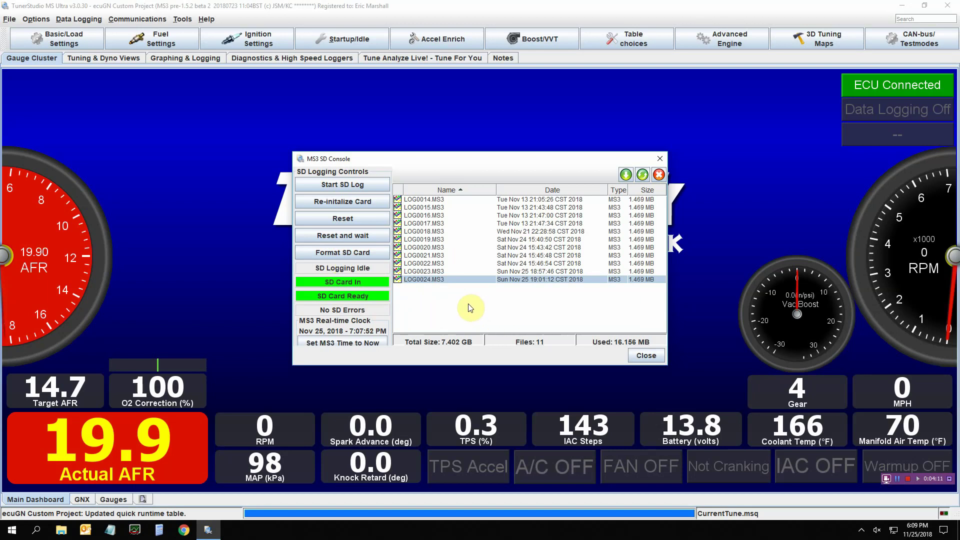
click(644, 356)
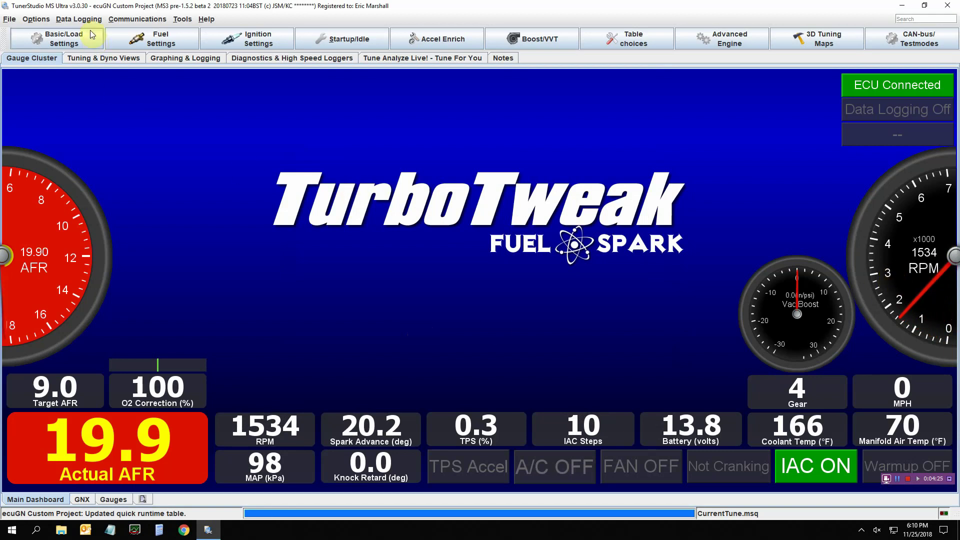
Step: Stop the active SD card logging from the MS3 SD Console with Reset and wait, and close the console
click(79, 19)
click(65, 107)
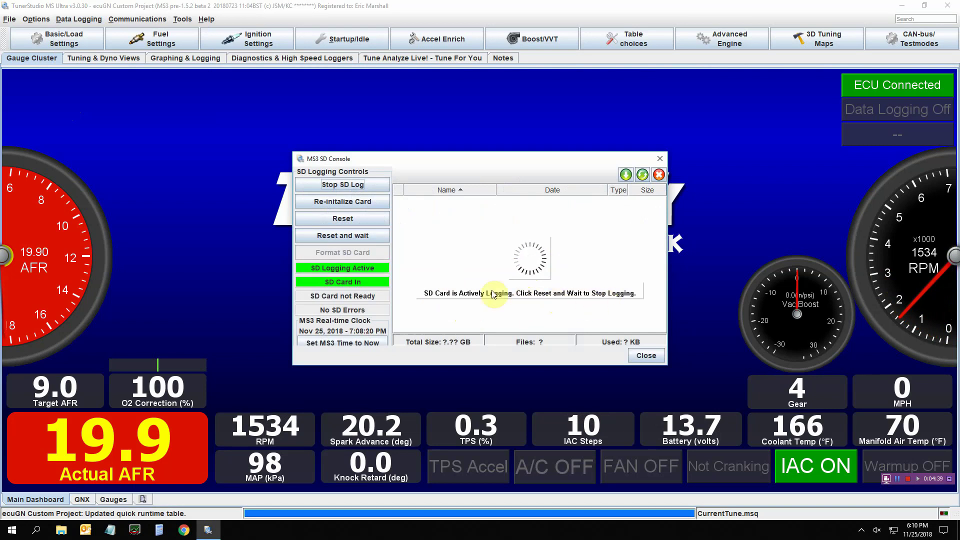
click(375, 238)
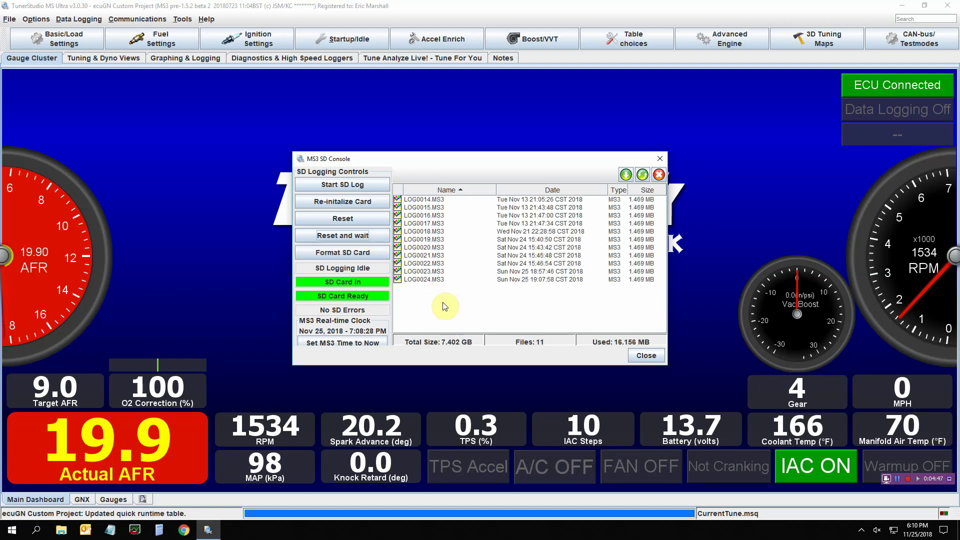
click(647, 355)
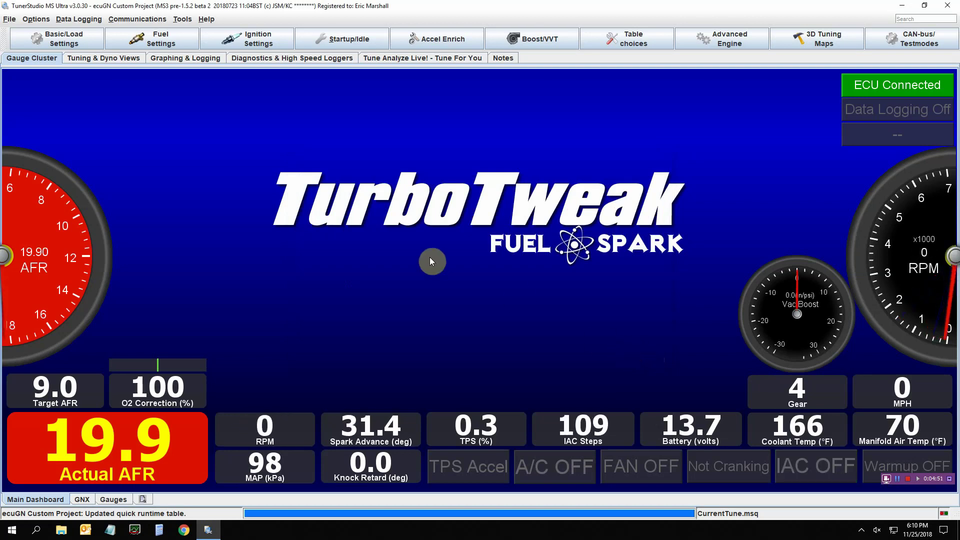
Step: Review the SD Card Datalogging settings and the selected log fields again, and close them
click(82, 19)
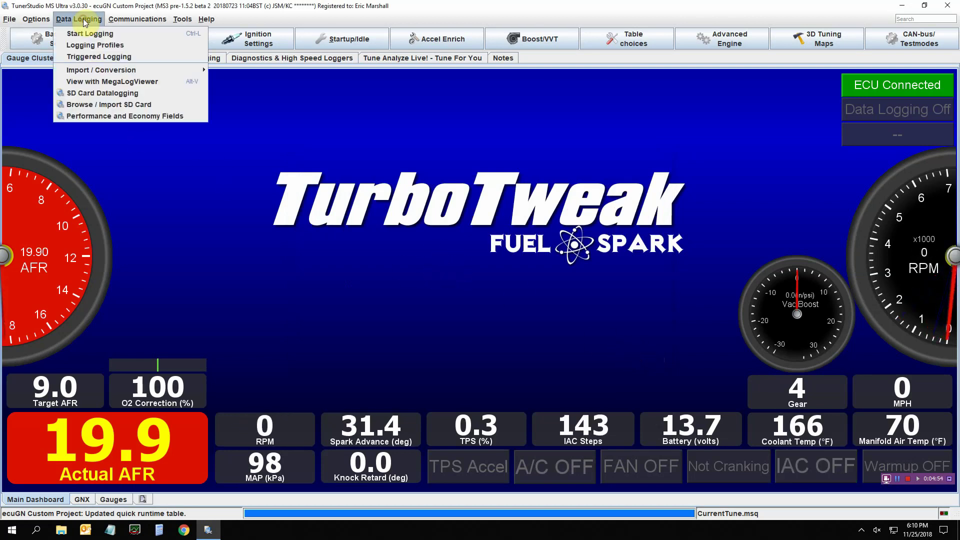
click(101, 95)
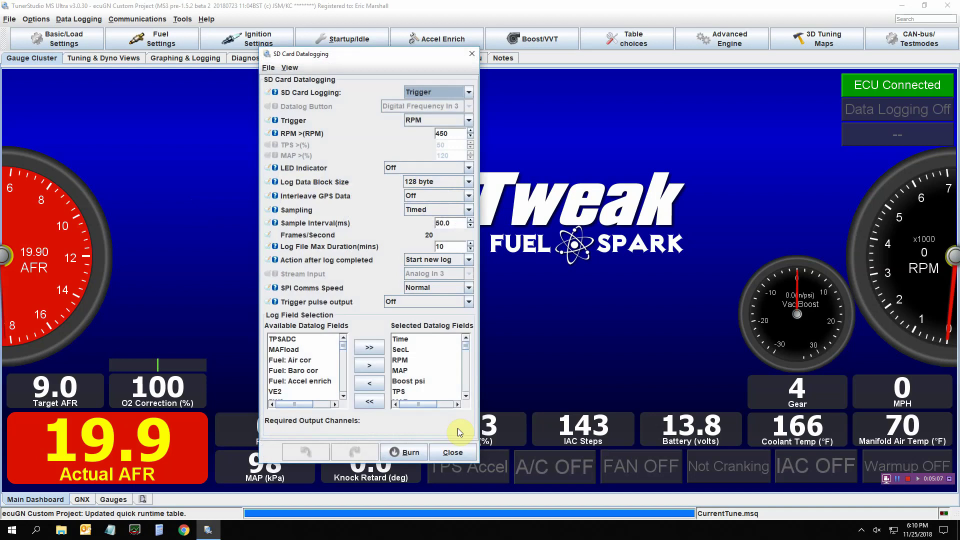
mouse_move(469, 358)
mouse_down()
mouse_move(467, 396)
mouse_move(465, 344)
mouse_up()
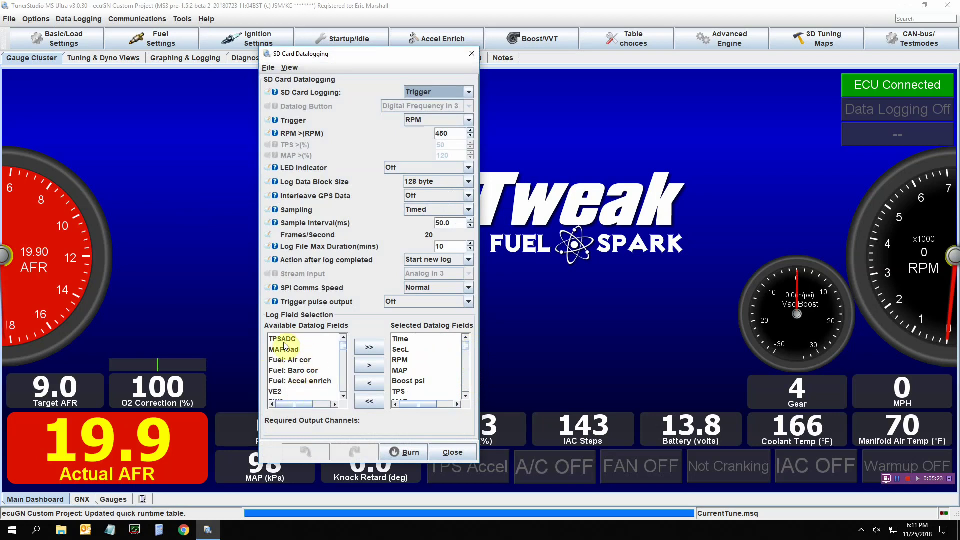
click(446, 456)
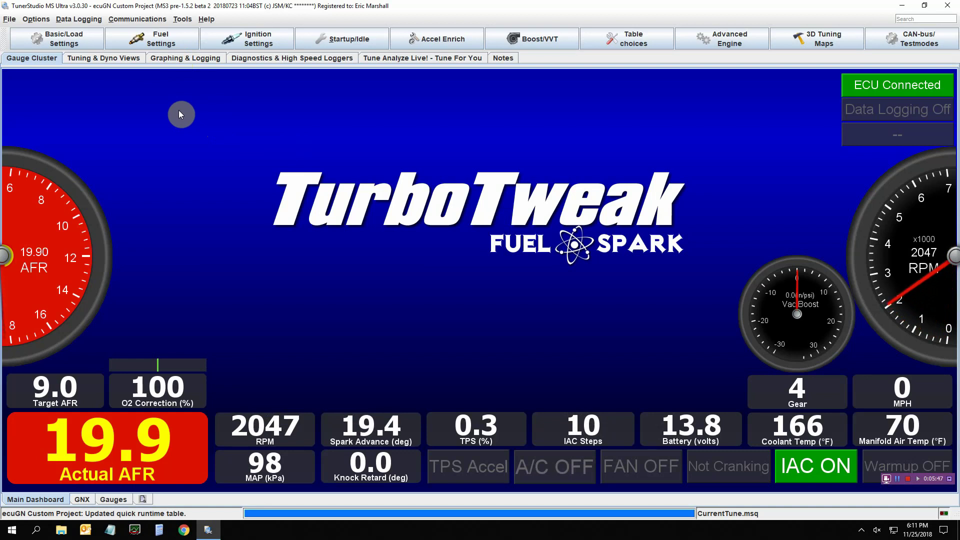
Step: Start a live data log in the Graphing & Logging view and plot AFR as the first trace of Graph 1
click(188, 61)
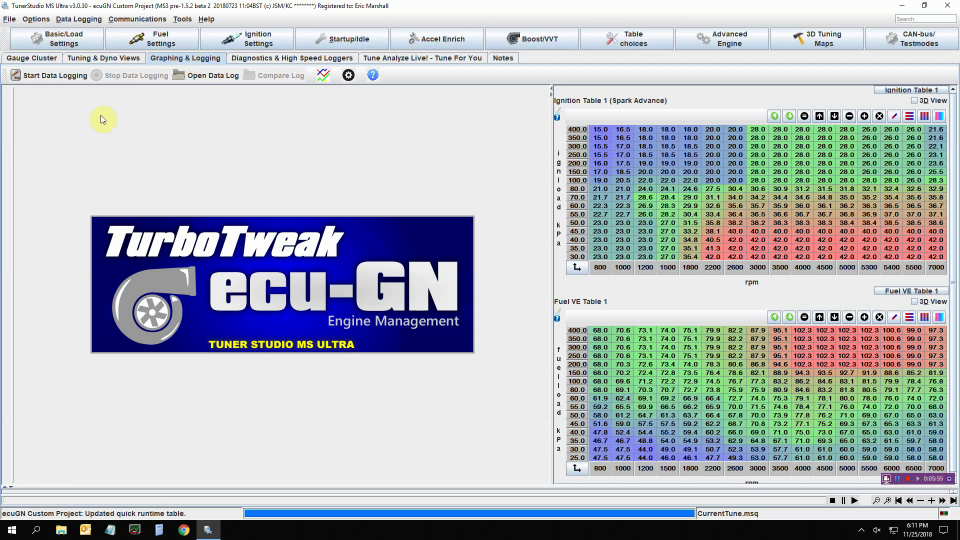
click(37, 78)
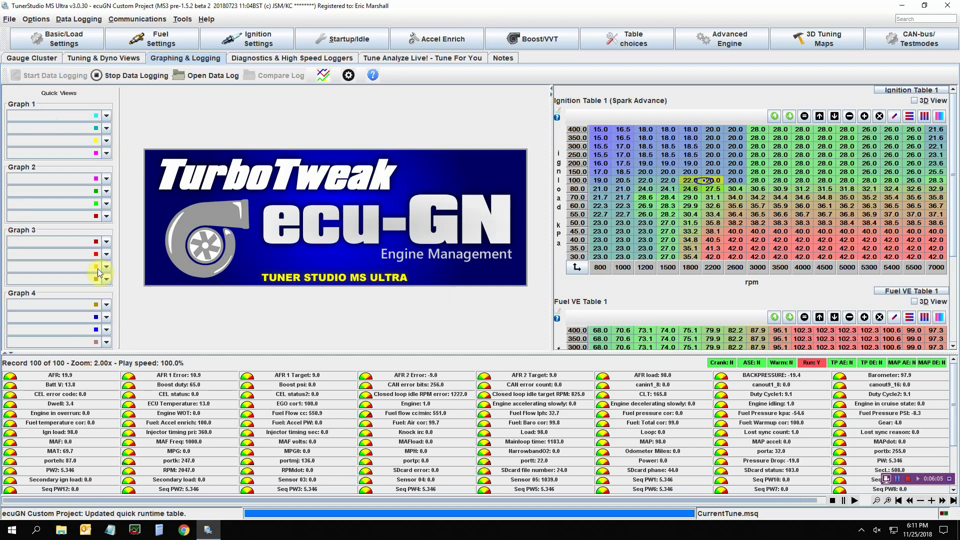
click(106, 116)
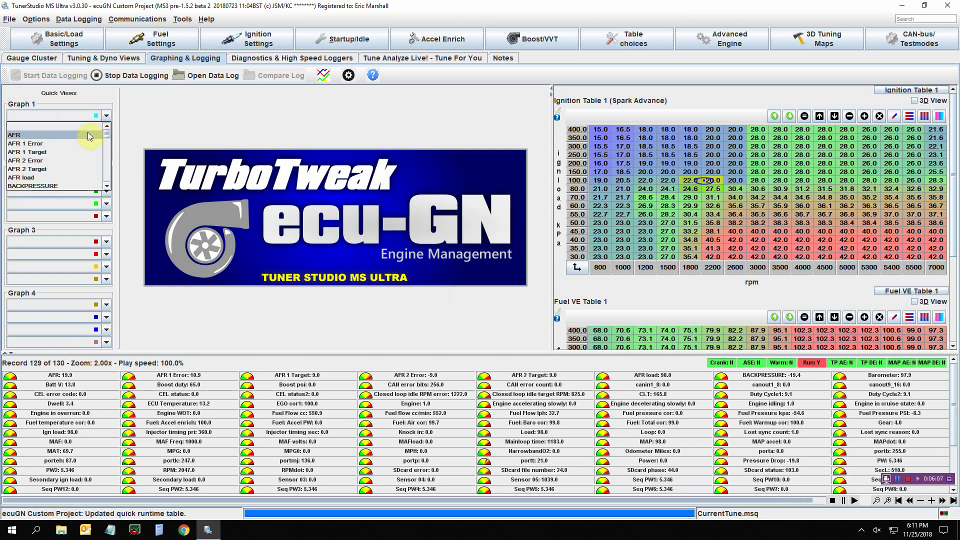
click(89, 133)
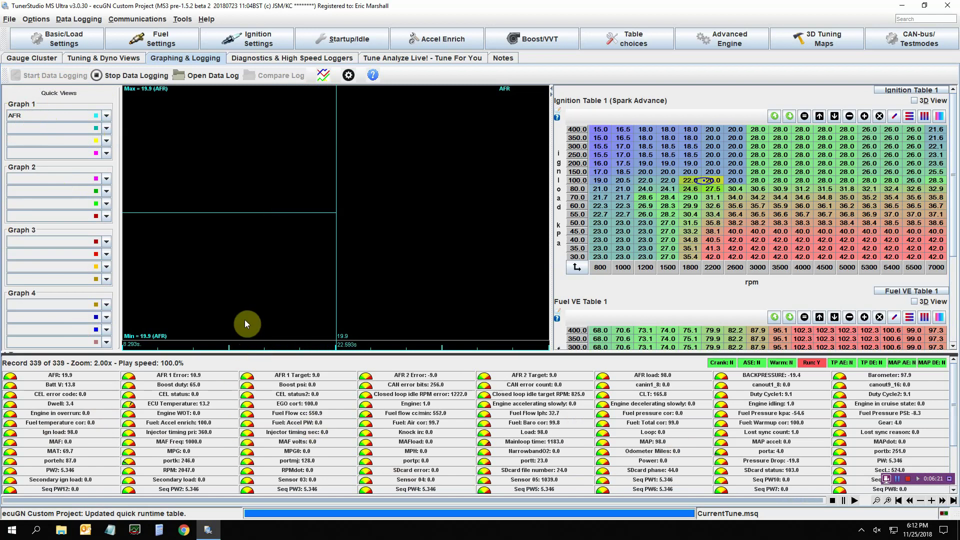
Step: Look through the live data fields below the graph and stop the data logging
scroll(955, 430, down, 1)
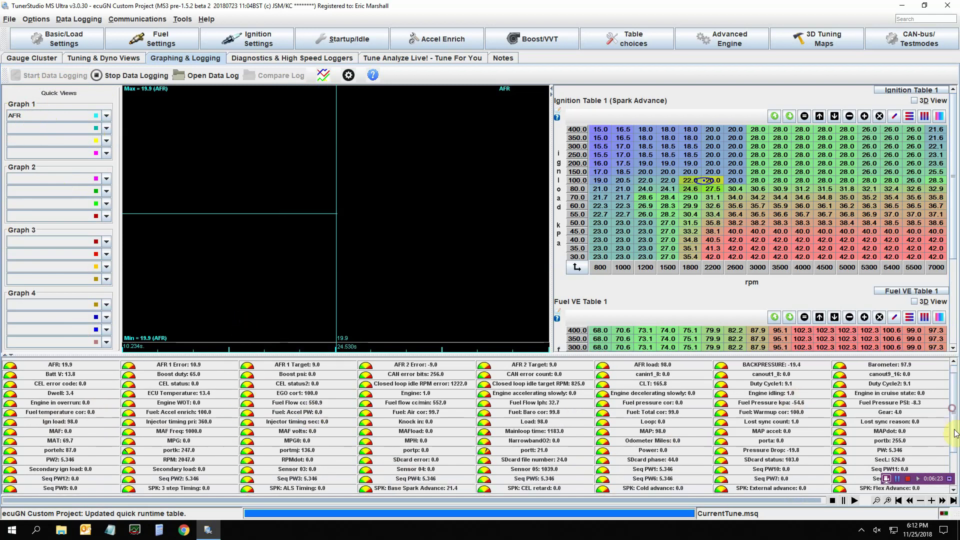
scroll(954, 432, up, 1)
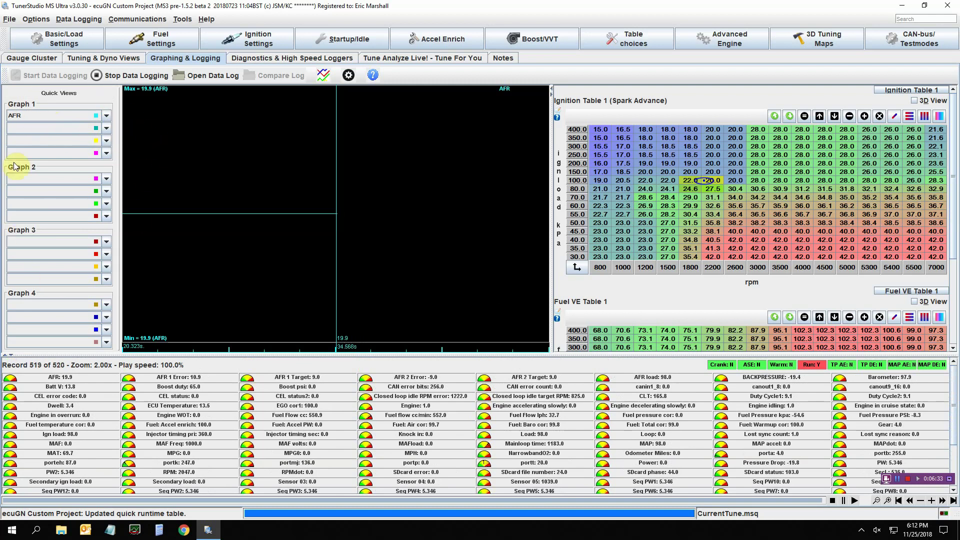
click(121, 76)
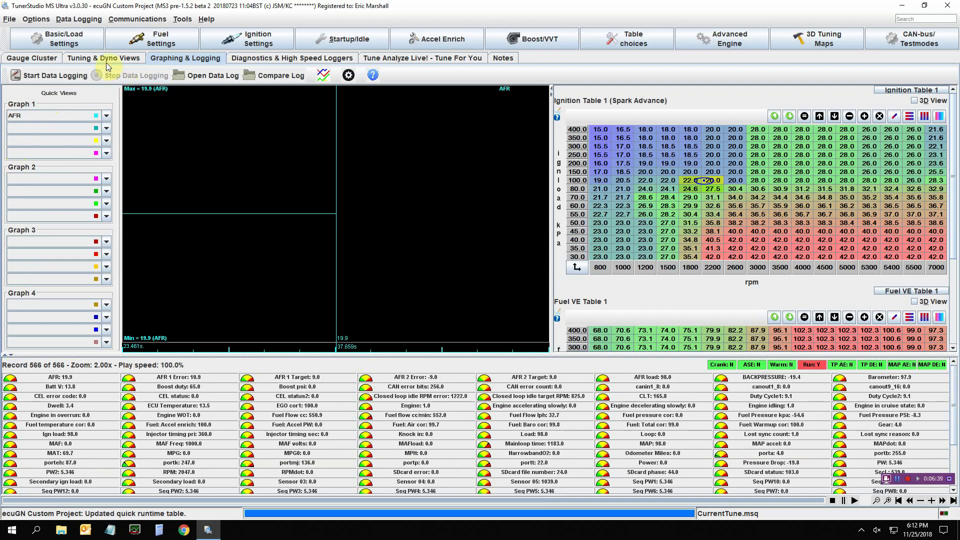
Step: Review the Triggered Logging start and stop conditions, toggle the automatic logging trigger on and off, and cancel the dialog
click(89, 20)
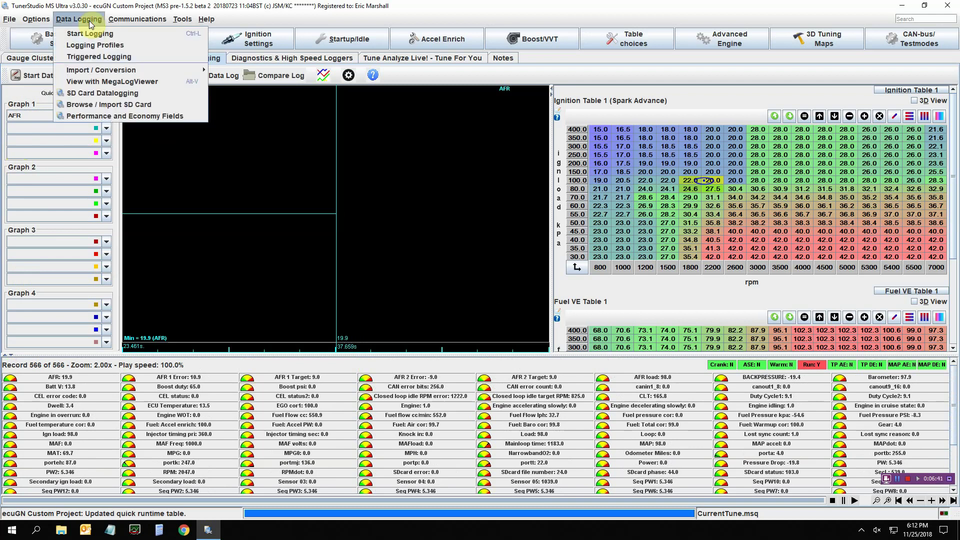
click(92, 58)
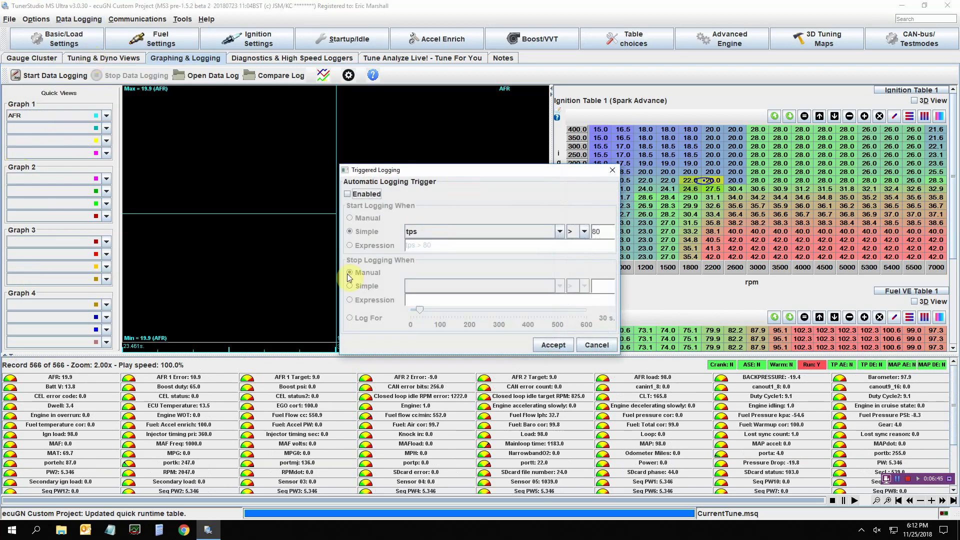
click(94, 20)
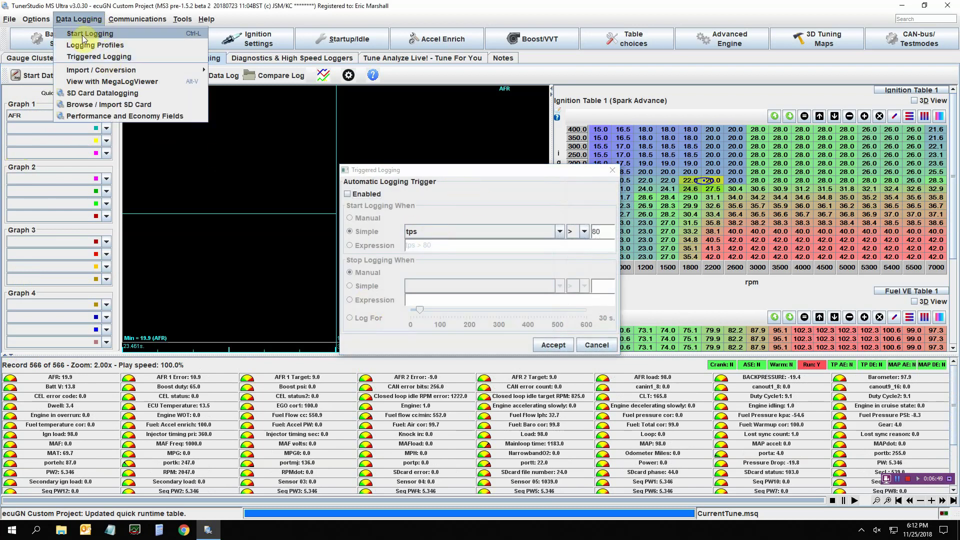
click(46, 75)
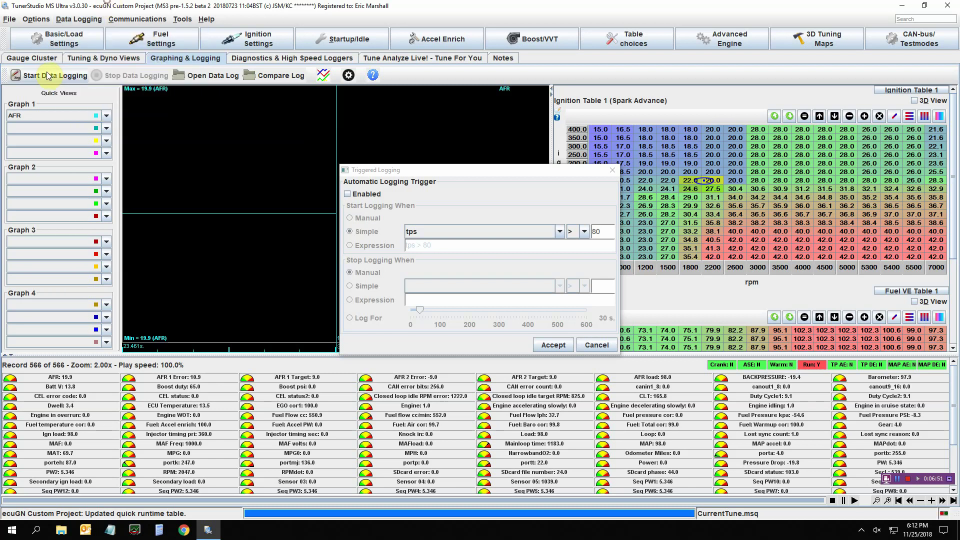
click(85, 19)
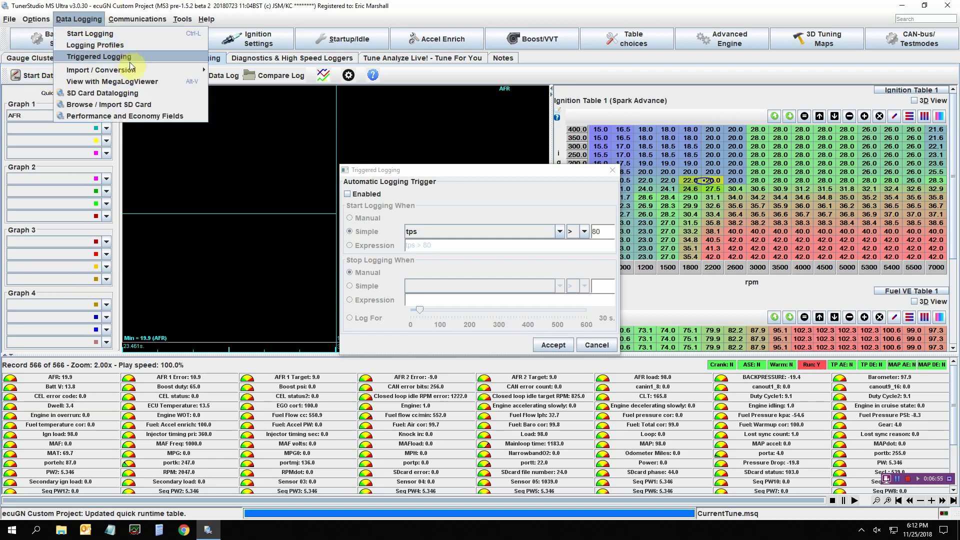
drag(471, 170, 431, 152)
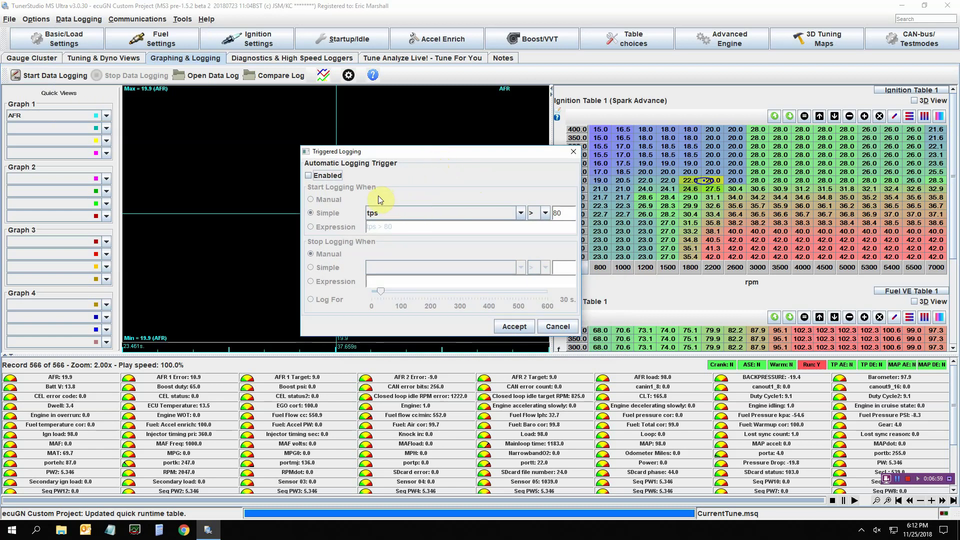
click(309, 176)
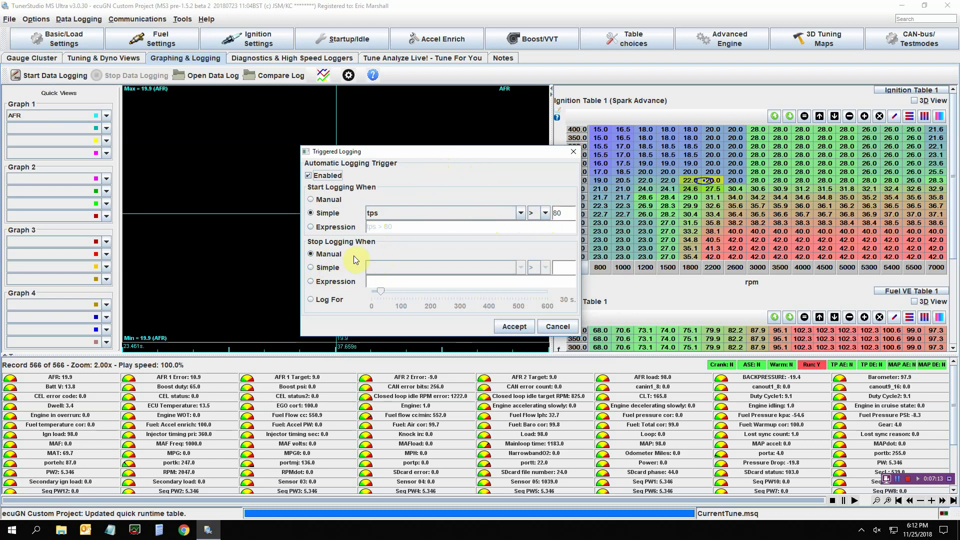
click(309, 176)
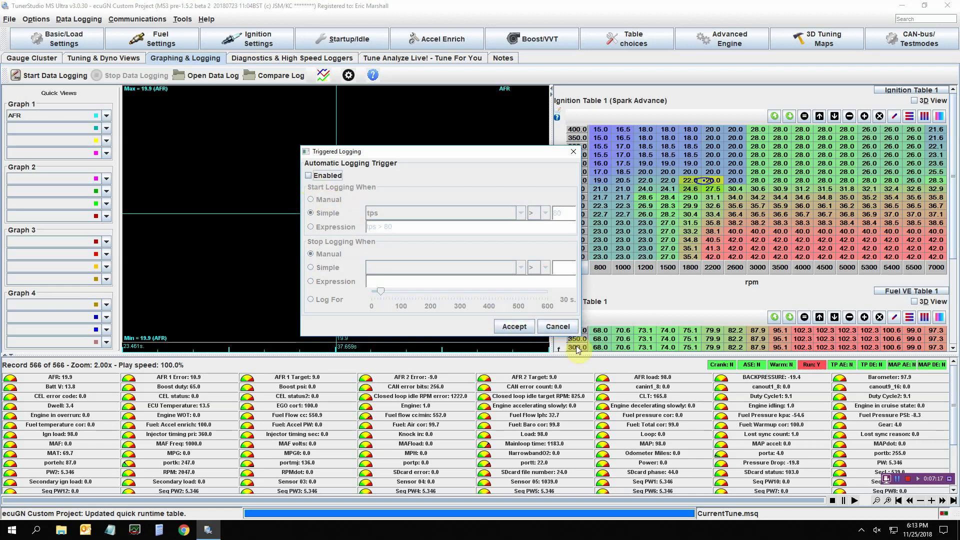
click(557, 327)
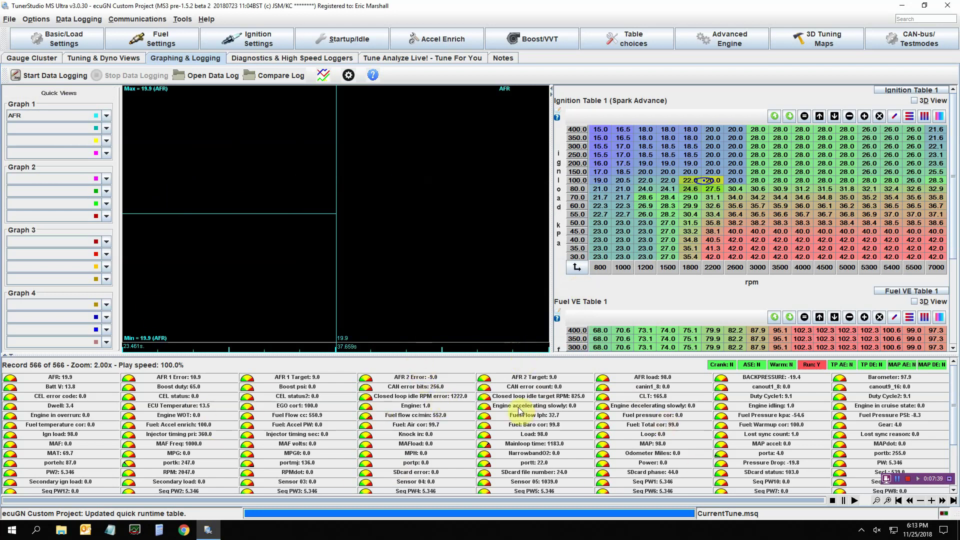
Step: Enlarge the graph area over the data fields and look through the graph options, including the graph min and max values
drag(502, 356, 497, 448)
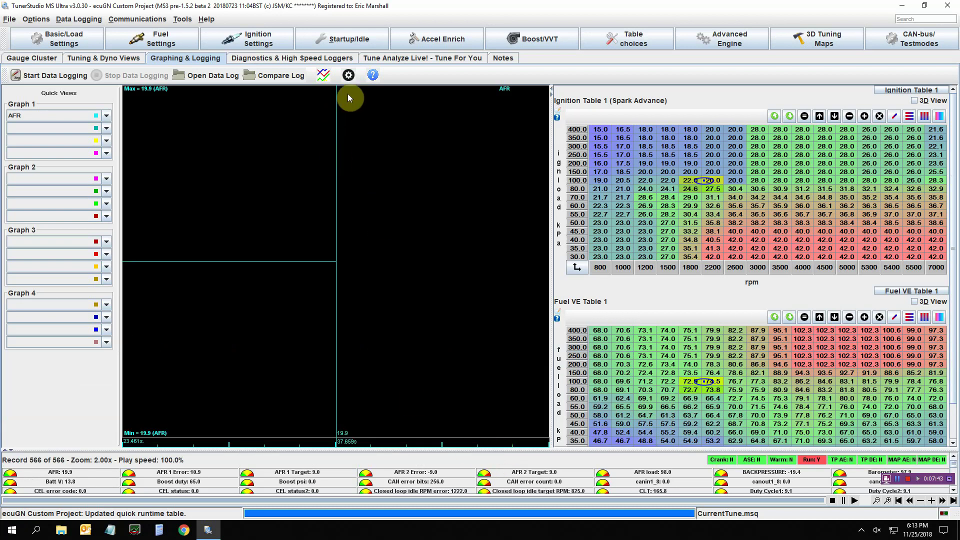
click(350, 77)
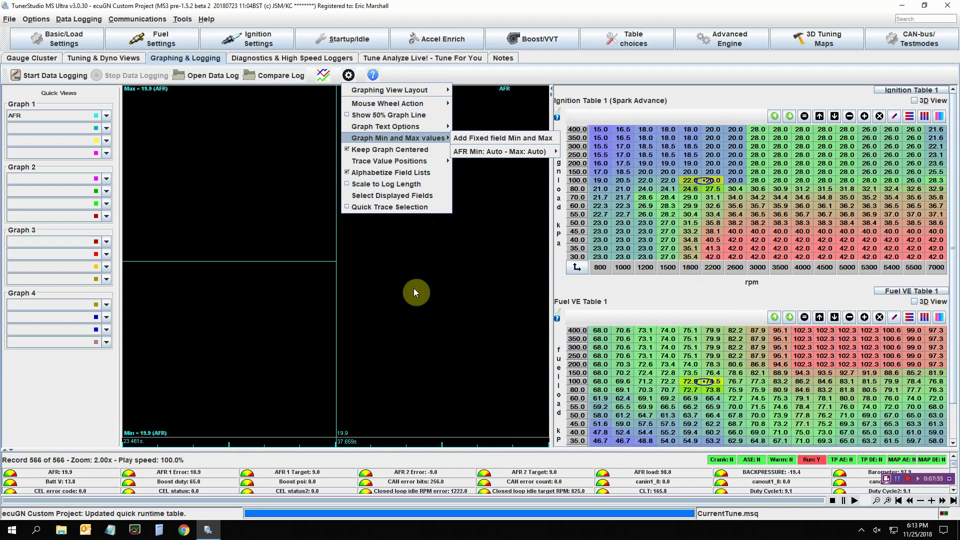
click(251, 193)
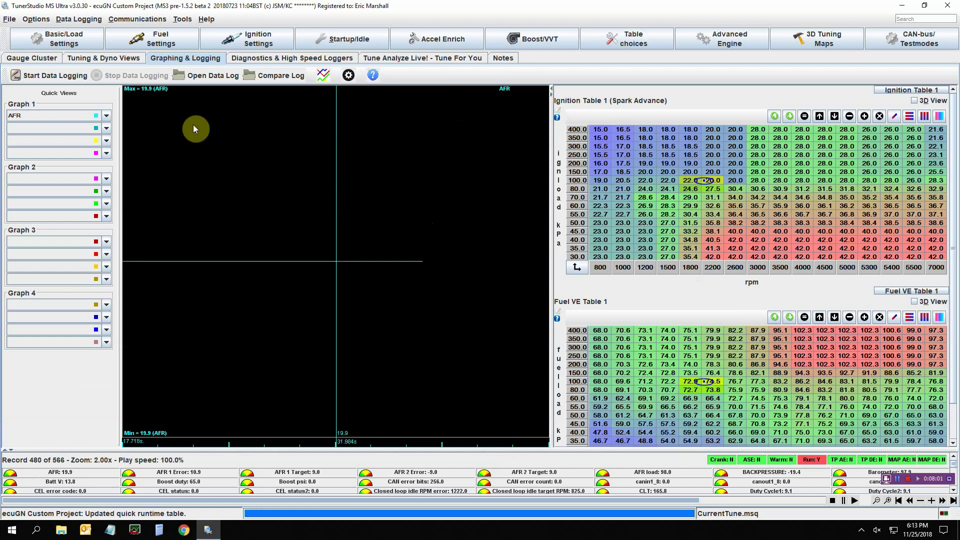
Step: Open the saved data log 2018-08-01_20.56.40.msl from the DataLogs folder
click(190, 77)
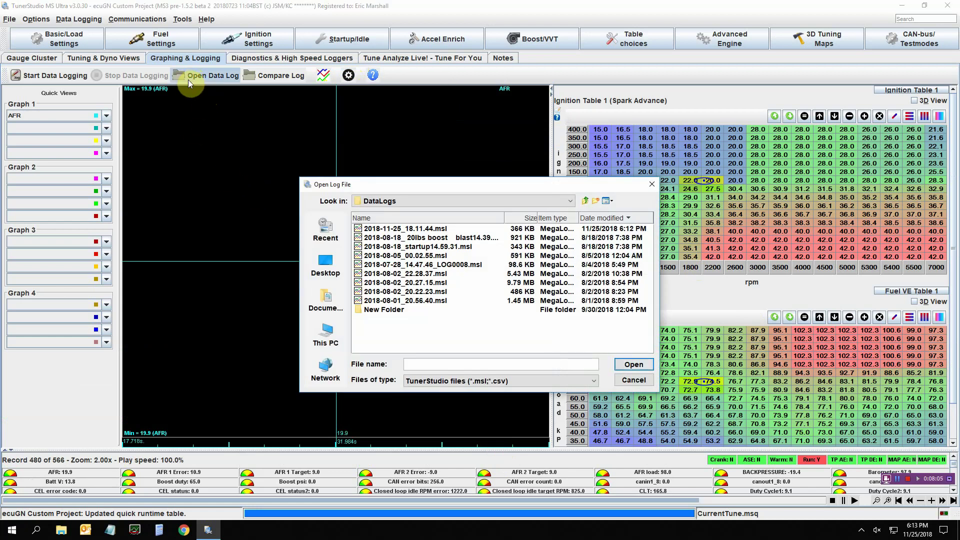
click(425, 301)
click(620, 364)
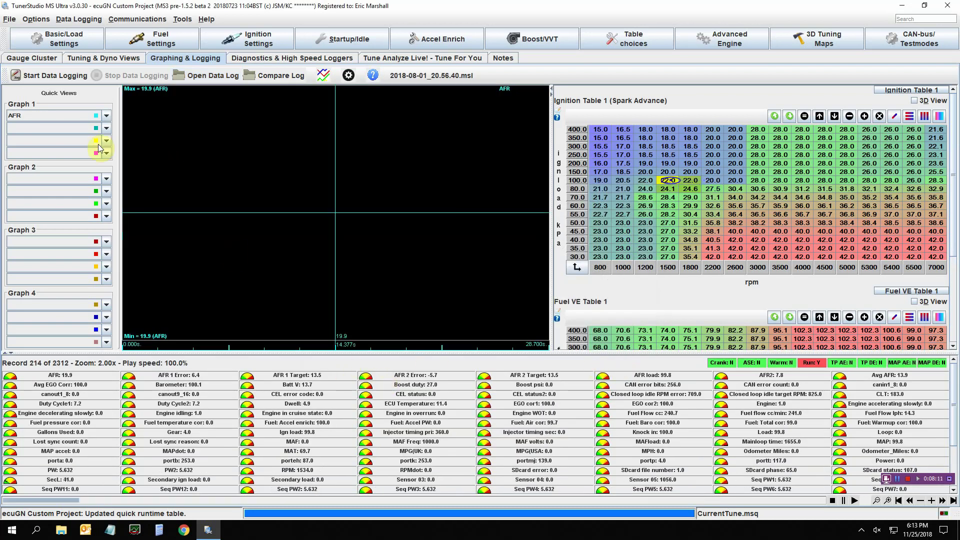
Step: Plot Batt V as the second trace of Graph 1 and place the graph cursor at an earlier record
click(319, 215)
click(107, 128)
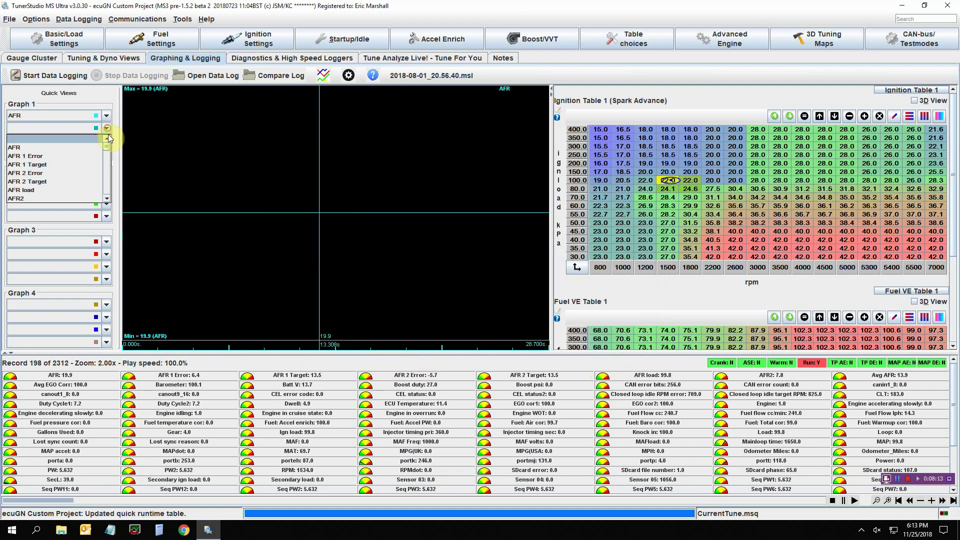
click(107, 183)
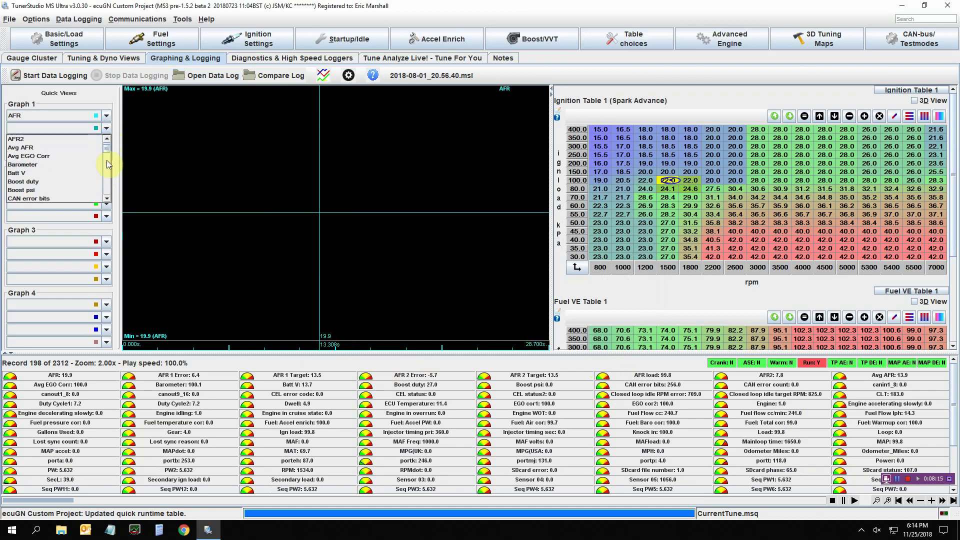
click(84, 173)
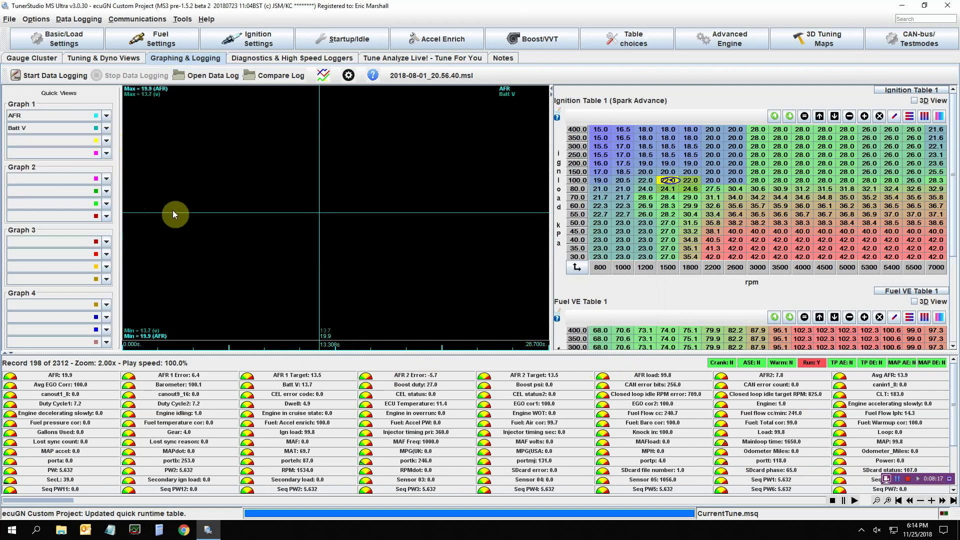
click(283, 220)
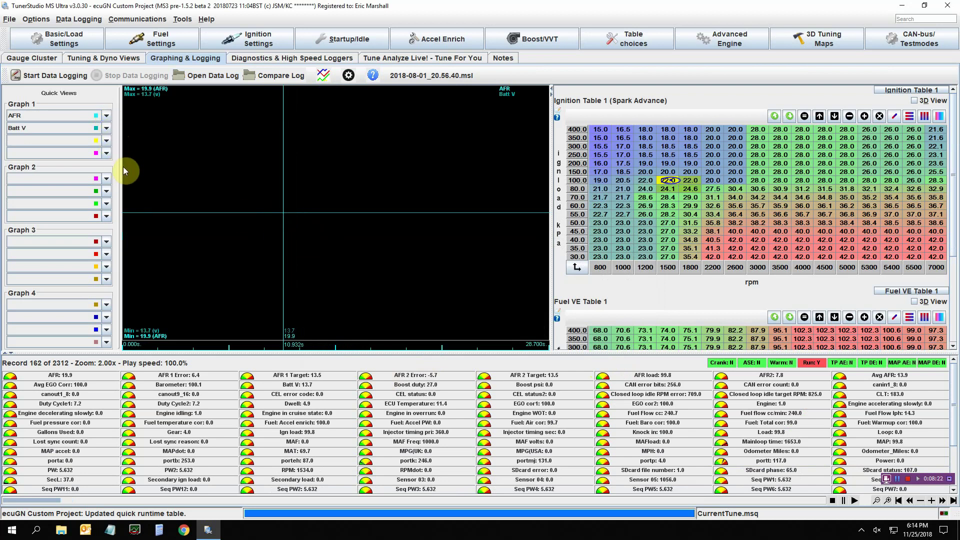
Step: Look over the Graphing View Layout choices and enlarge the graph area downward over the data fields
click(349, 76)
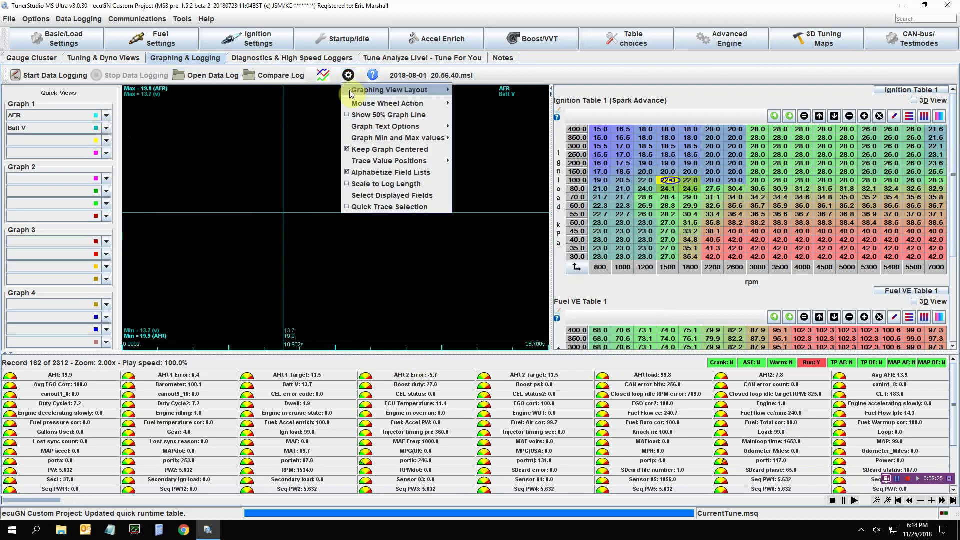
mouse_move(350, 91)
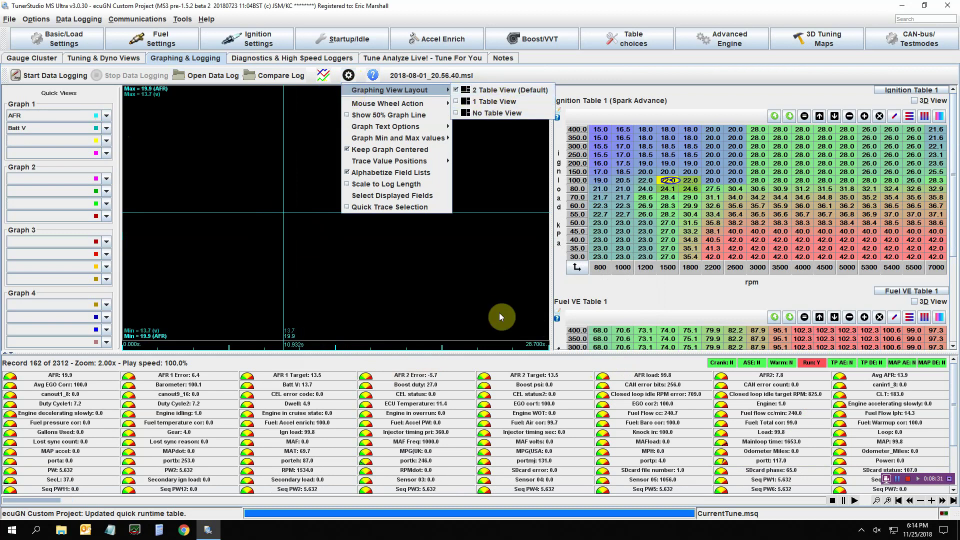
drag(503, 350, 498, 445)
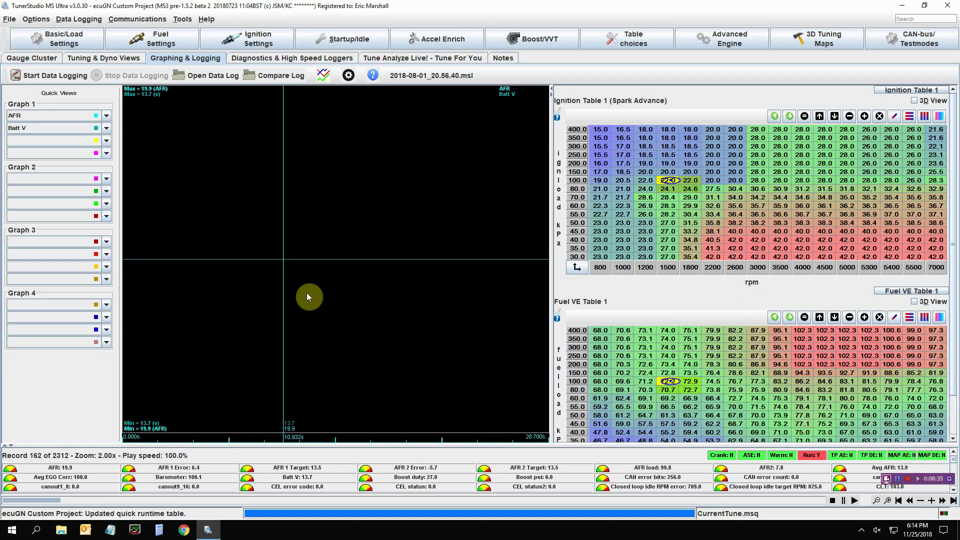
mouse_move(307, 292)
mouse_down()
mouse_move(263, 292)
mouse_move(344, 292)
mouse_move(308, 290)
mouse_up()
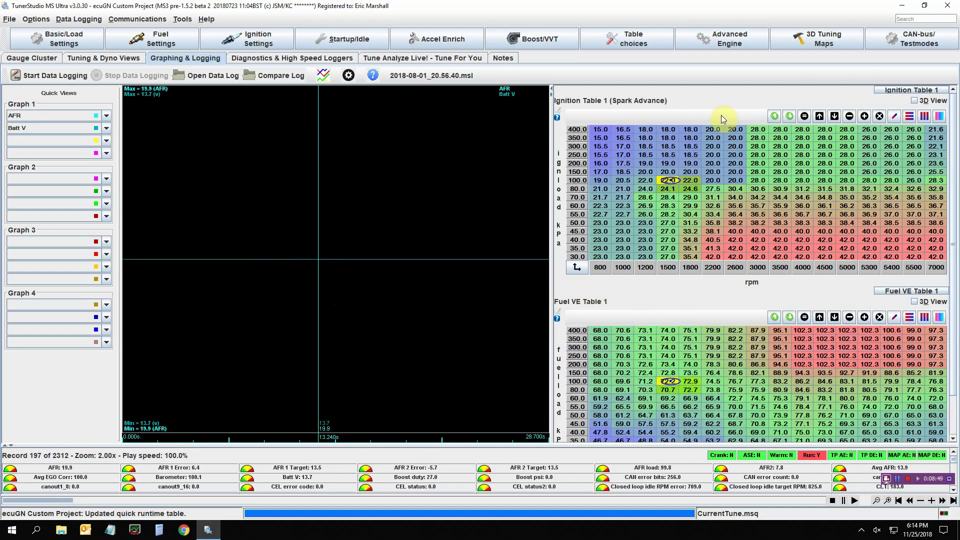
Step: Show AFR Table 1 in place of Ignition Table 1 in the upper table pane beside the graph
click(888, 91)
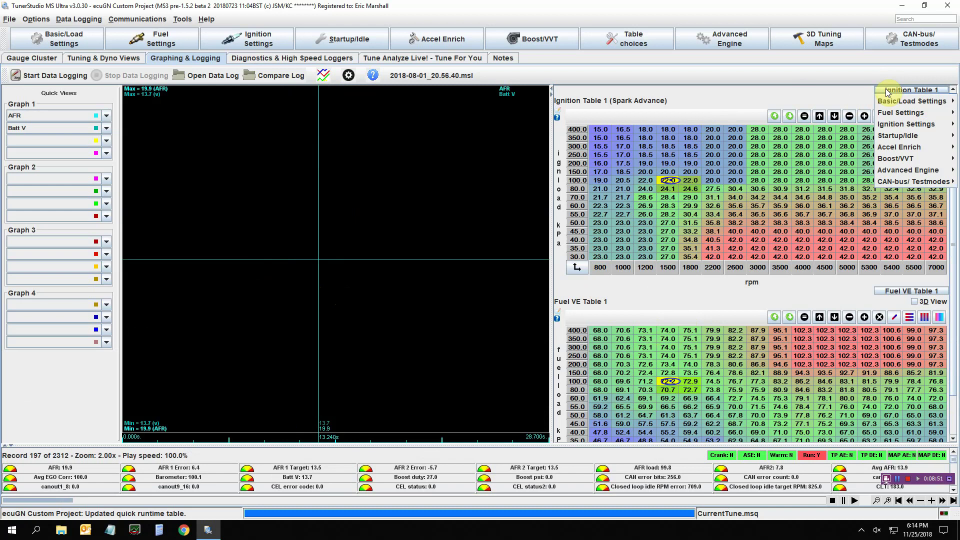
mouse_move(910, 112)
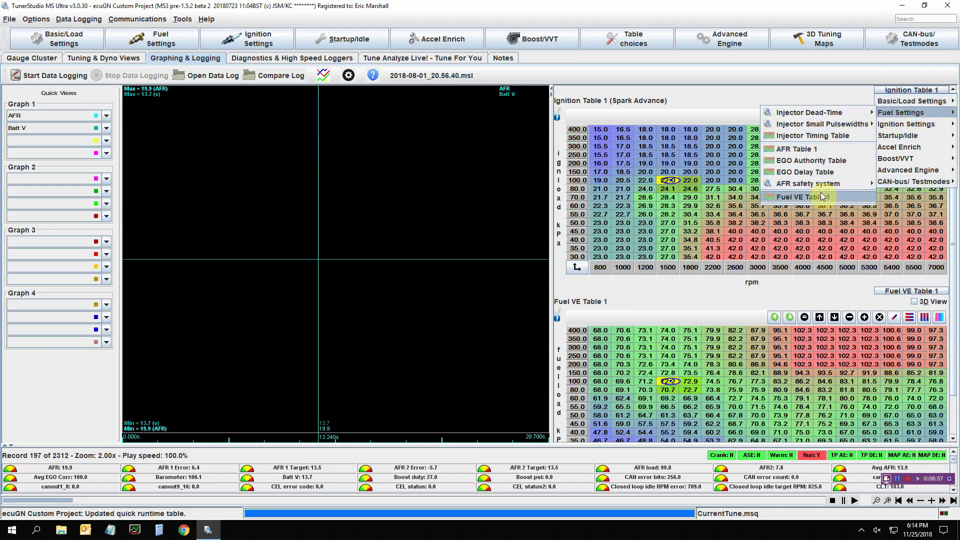
click(818, 149)
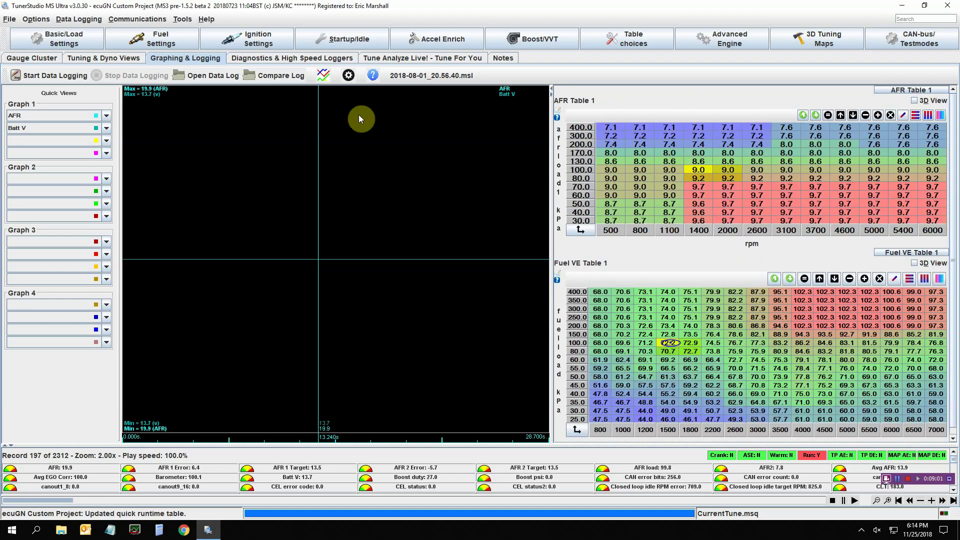
Step: Set the graphing layout to 1 Table View and widen the graph area
click(348, 75)
mouse_move(395, 90)
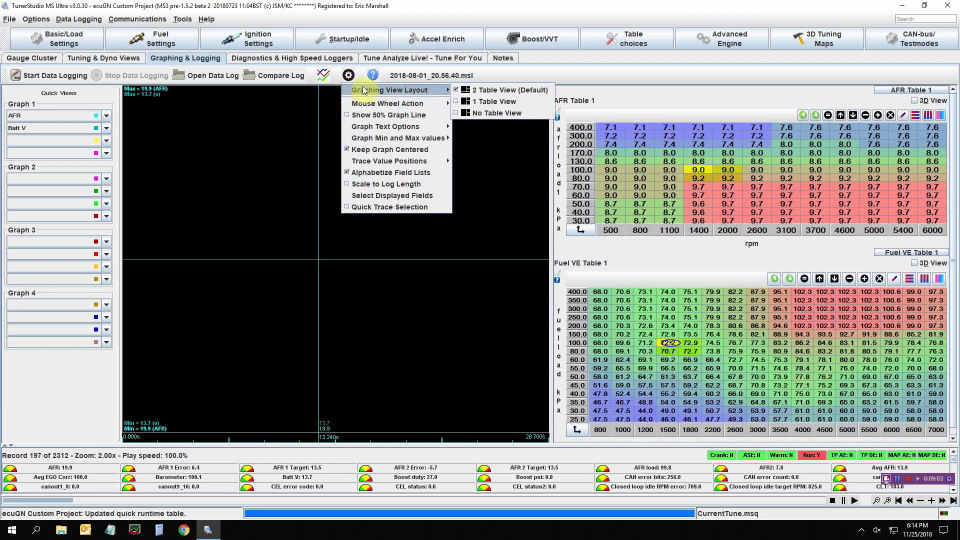
click(460, 102)
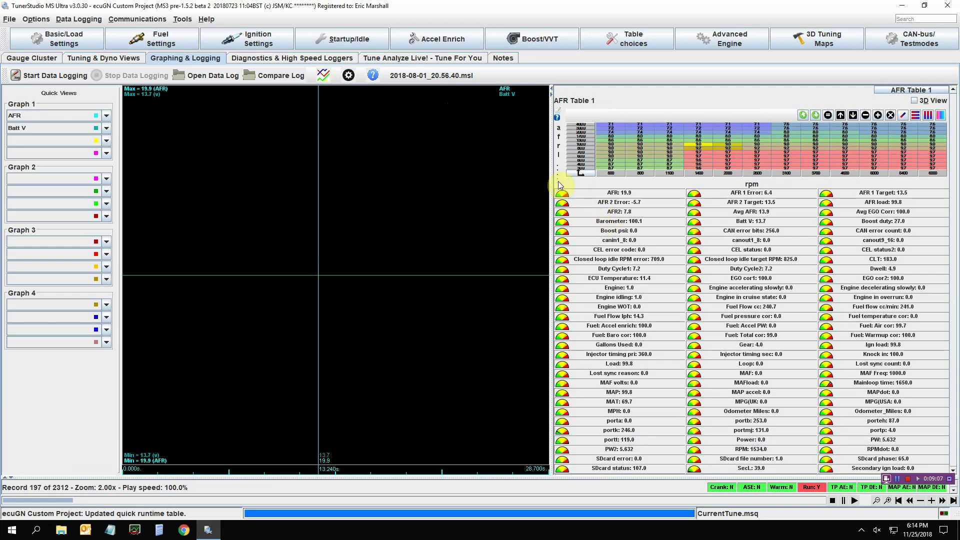
drag(551, 183, 600, 188)
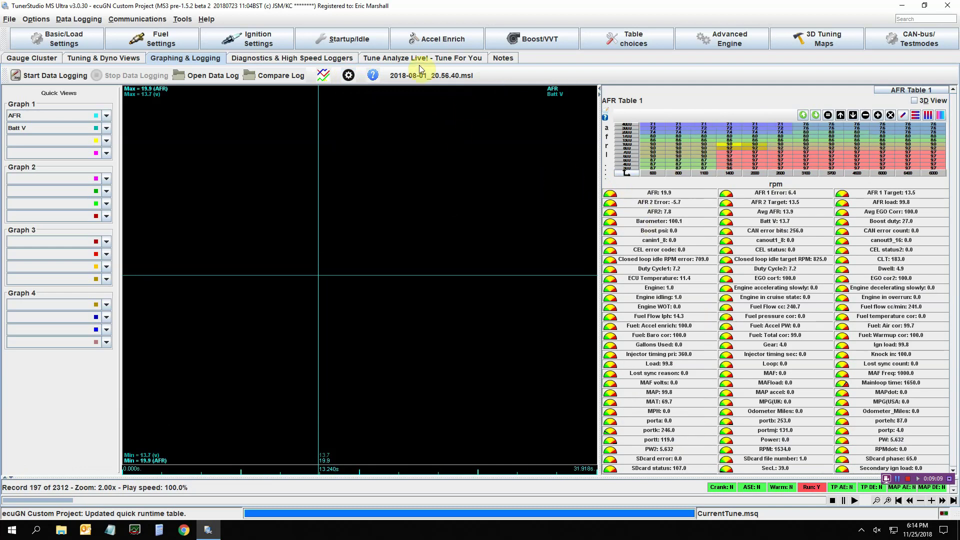
Step: Switch the graphing layout to No Table View and back to 1 Table View, and widen the table and data field pane
click(349, 75)
mouse_move(439, 91)
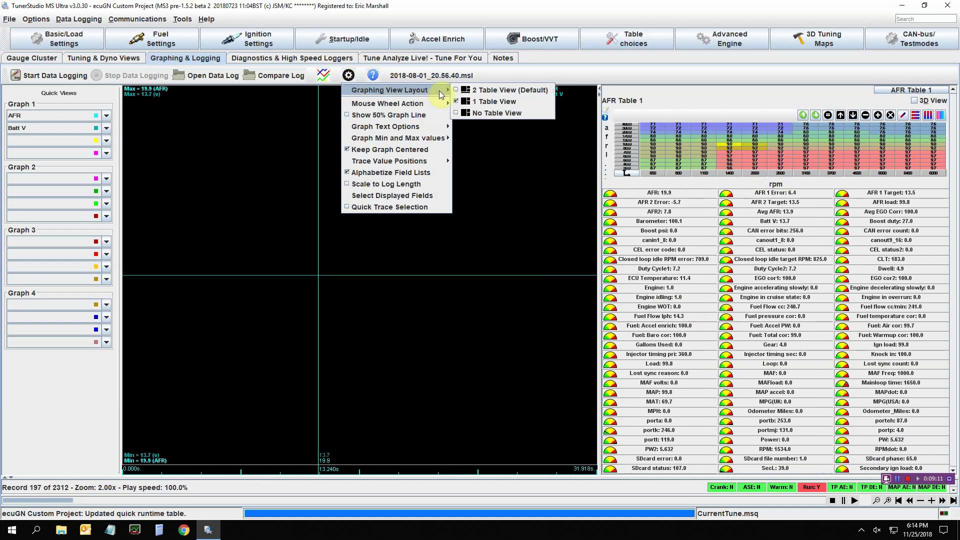
click(462, 113)
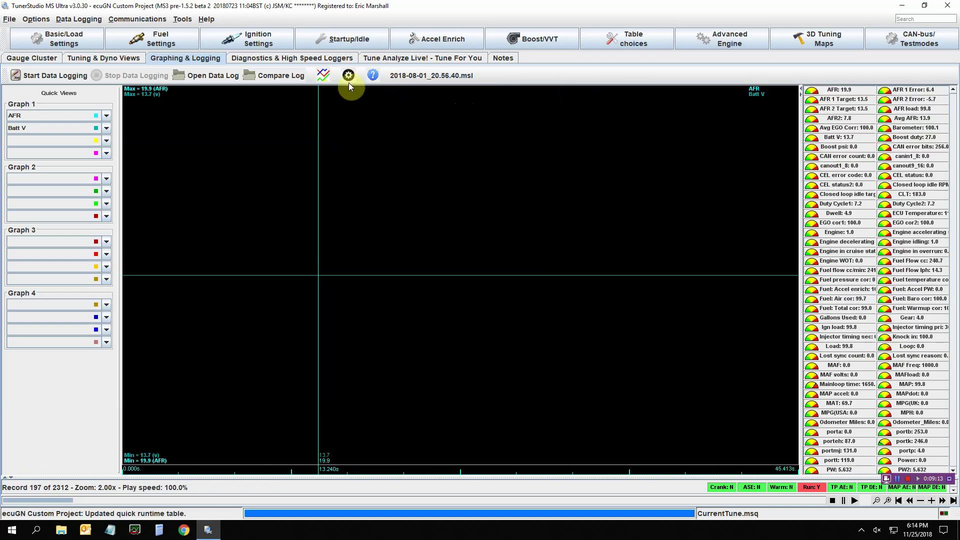
click(349, 76)
mouse_move(440, 89)
click(463, 99)
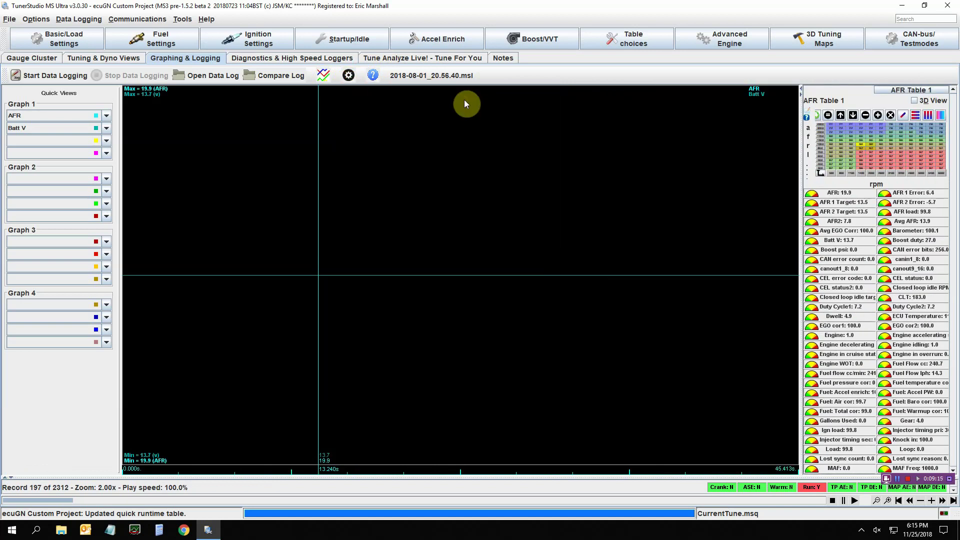
drag(798, 182, 773, 187)
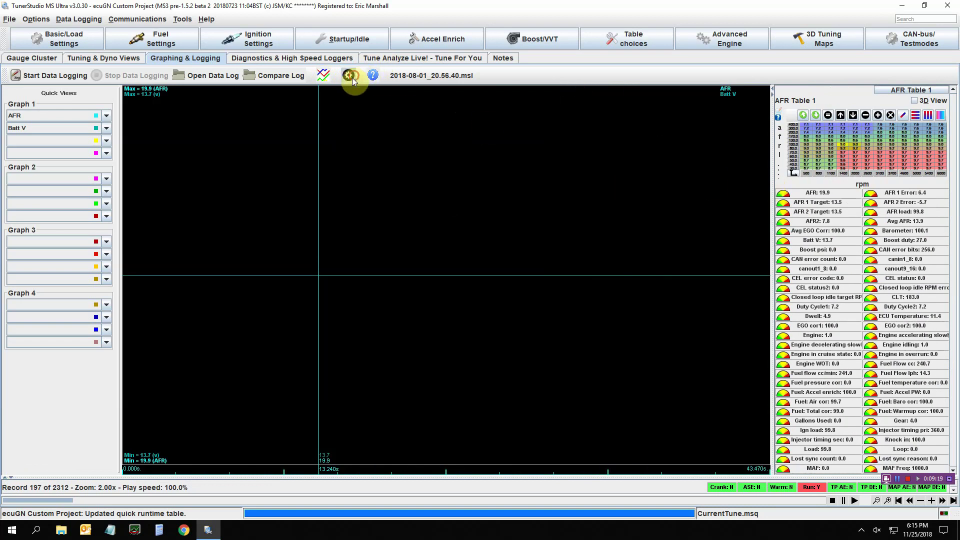
Step: Set the graphing layout to No Table View and widen the graph by narrowing the data field pane
click(349, 76)
mouse_move(385, 93)
click(460, 113)
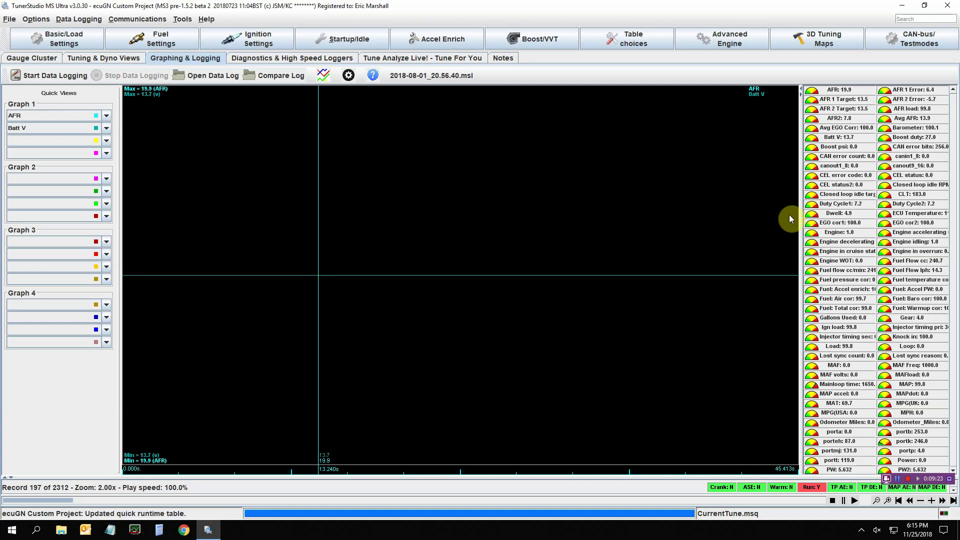
drag(800, 217, 825, 218)
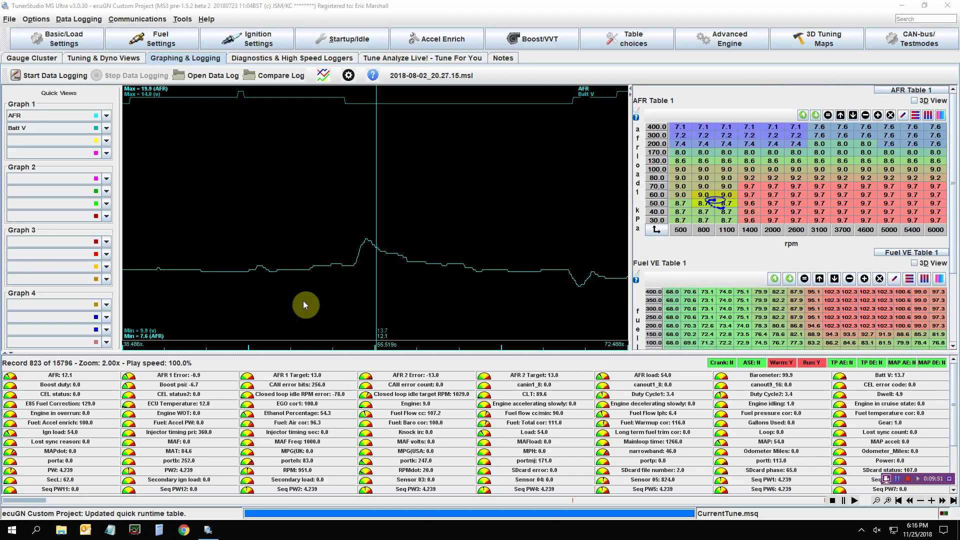
Step: Open the data log file chooser and cancel it without choosing another log
click(194, 79)
click(634, 382)
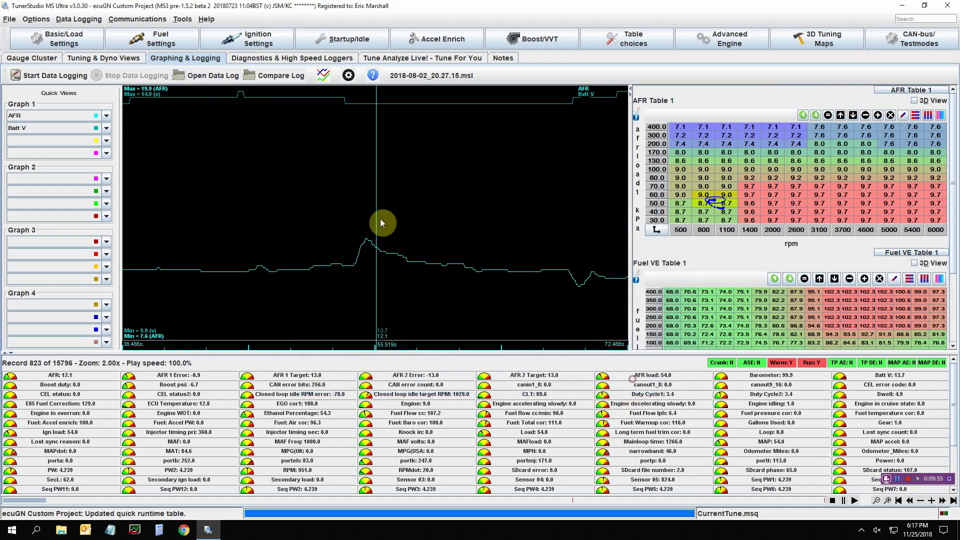
Step: Review different points of the log by moving the cursor and the visible time range with Keep Graph Centered on
click(348, 76)
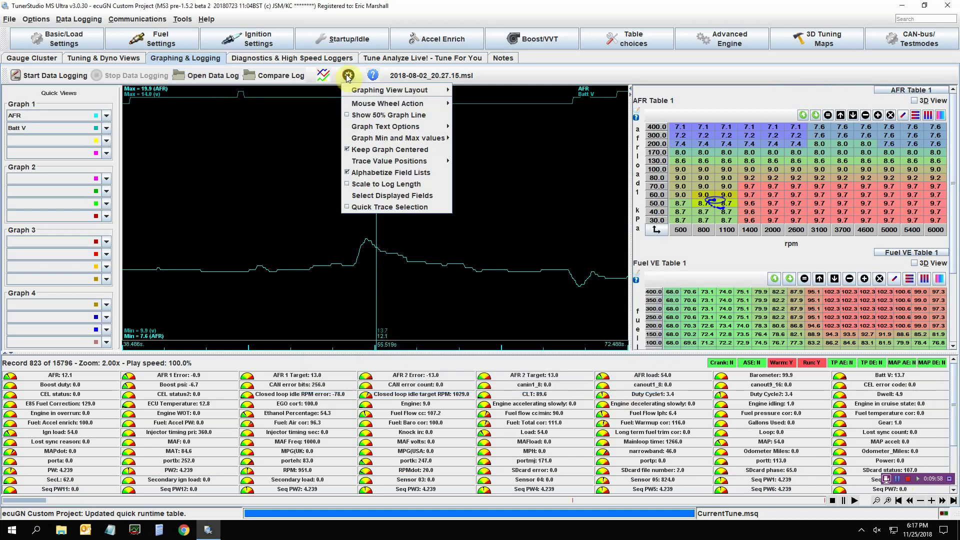
click(355, 150)
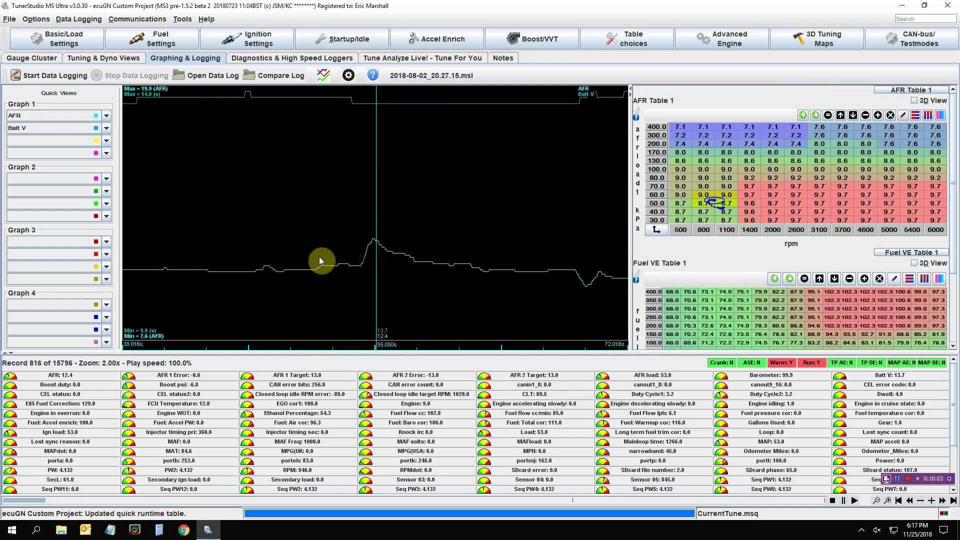
click(274, 229)
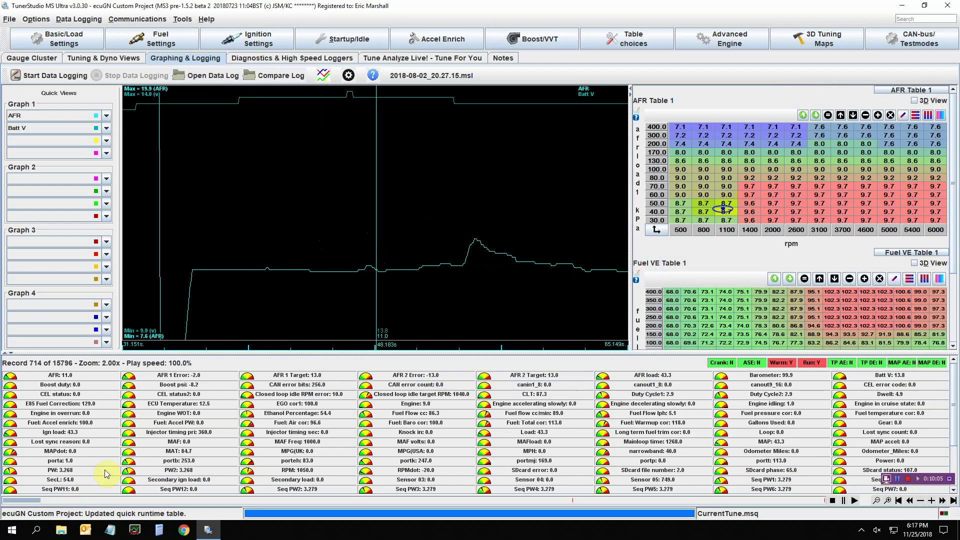
drag(41, 500, 95, 501)
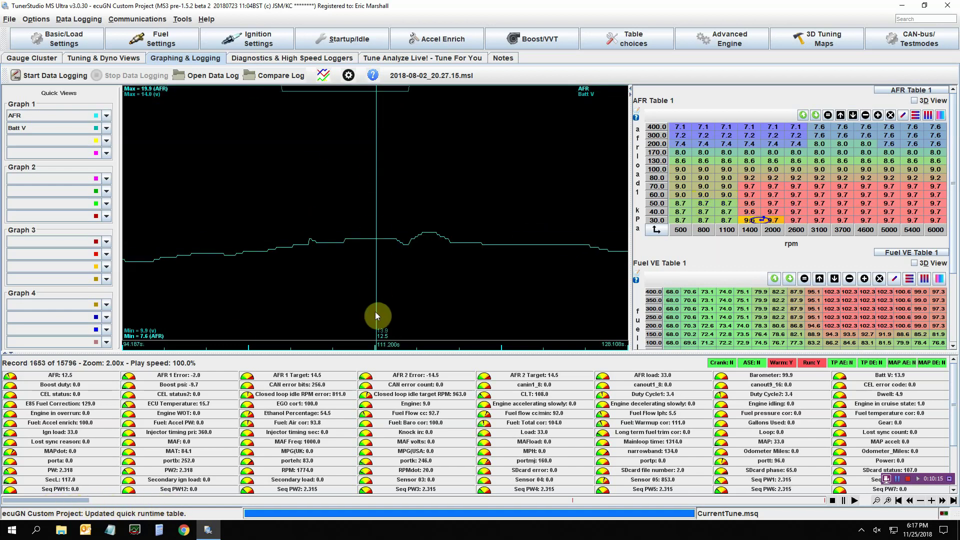
mouse_move(92, 502)
mouse_down()
mouse_move(60, 501)
mouse_move(106, 501)
mouse_up()
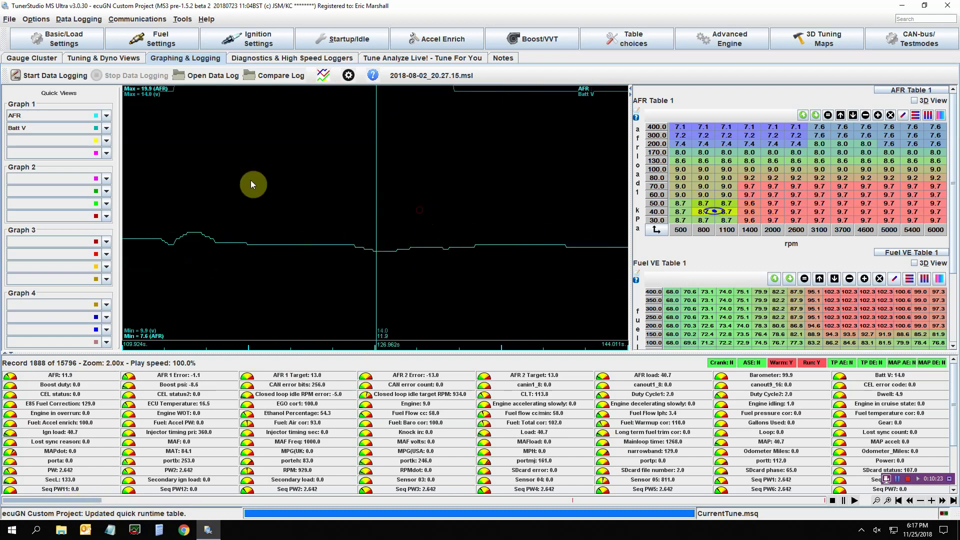
click(331, 191)
Step: Turn off Keep Graph Centered and move the cursor back onto the AFR bump at about 114.8 s
click(349, 75)
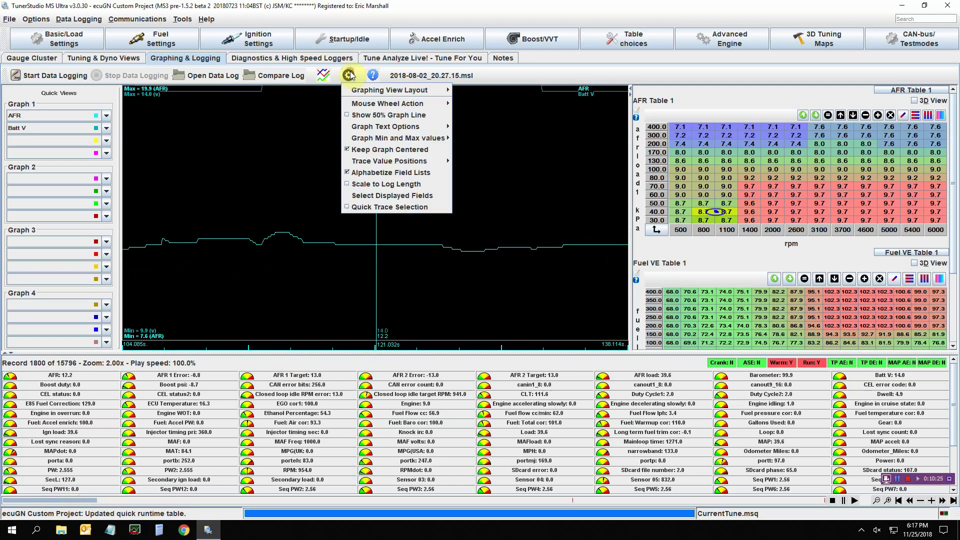
click(349, 150)
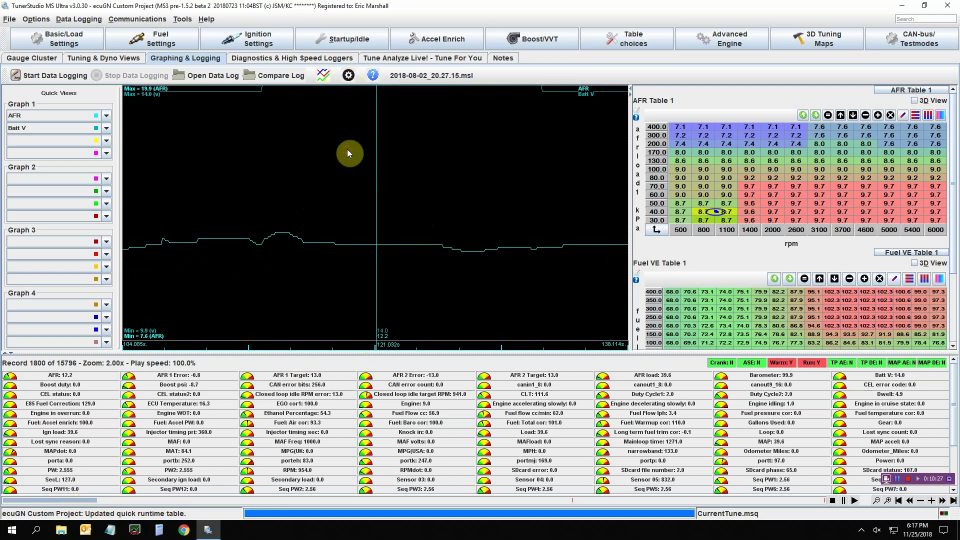
scroll(345, 185, up, 3)
drag(355, 200, 286, 200)
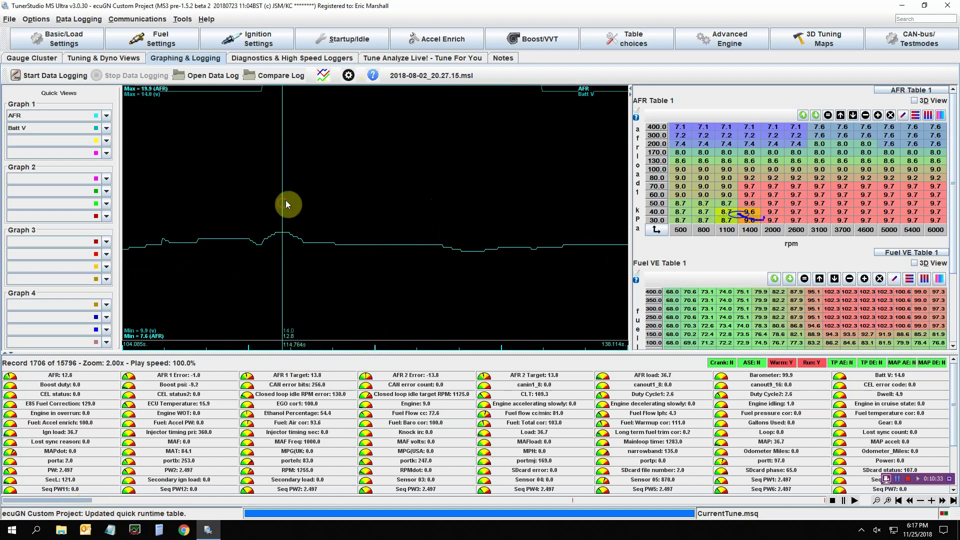
Step: Add Boost psi as the third trace of Graph 1 and move the cursor to about 121.3 s
click(107, 141)
scroll(110, 202, down, 2)
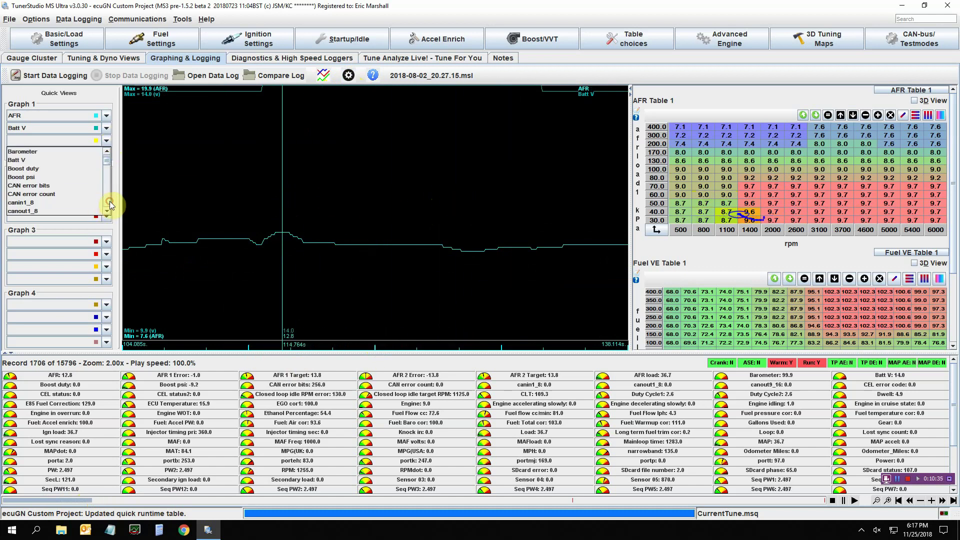
click(78, 173)
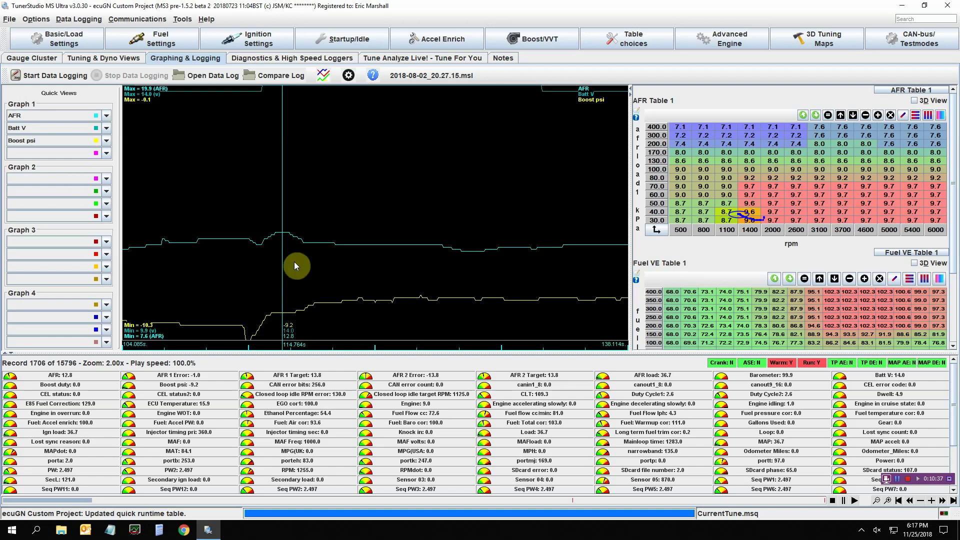
drag(294, 262, 382, 276)
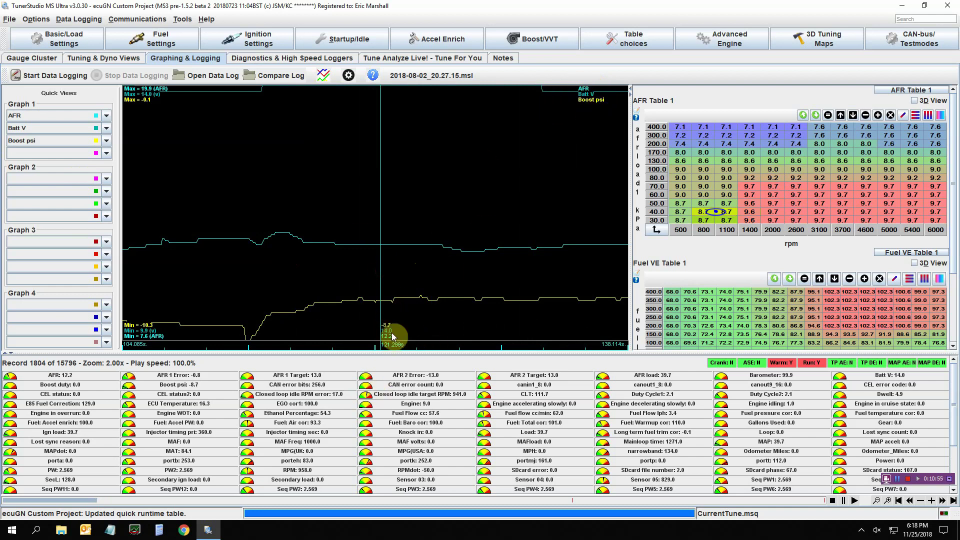
Step: Set the trace value positions to Show Cursor Values by Field Name and place the cursor at about 123.1 s
click(349, 80)
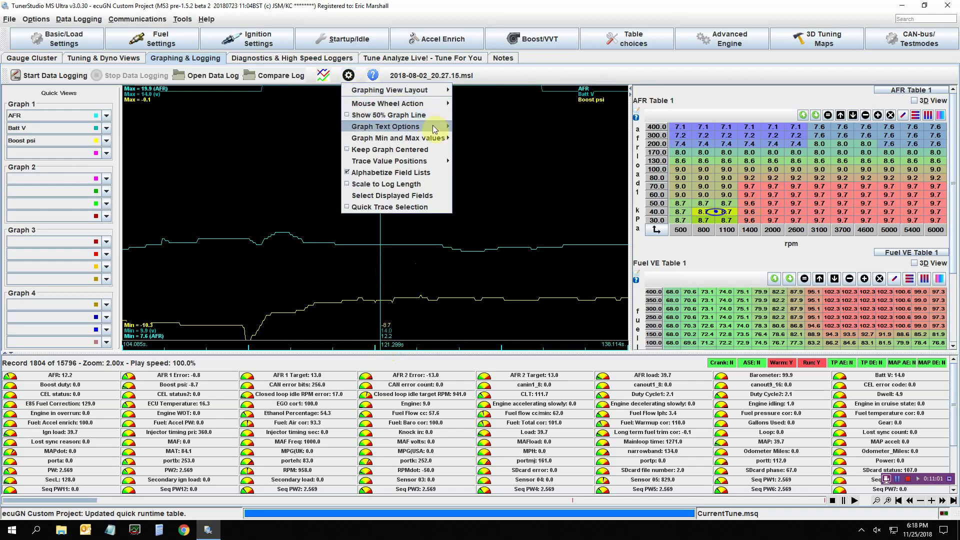
mouse_move(434, 128)
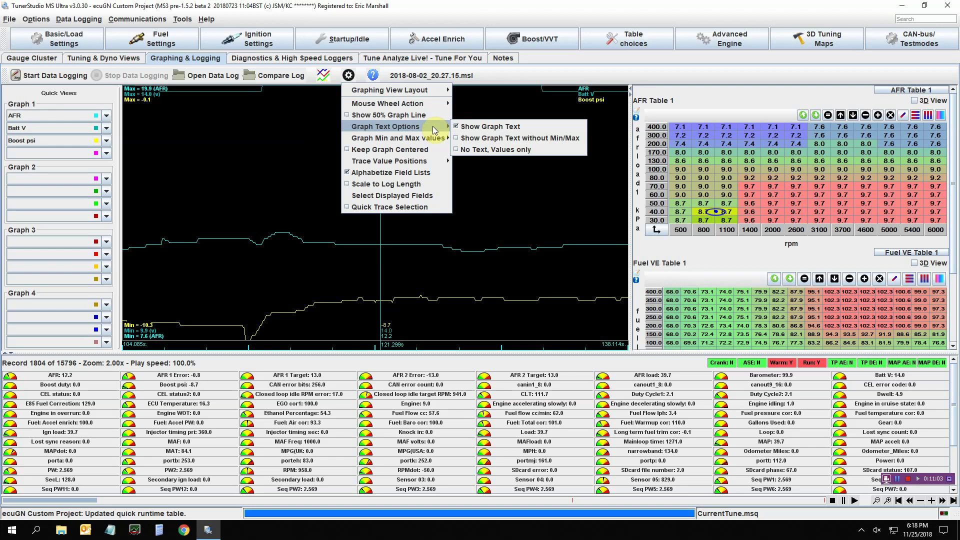
mouse_move(436, 161)
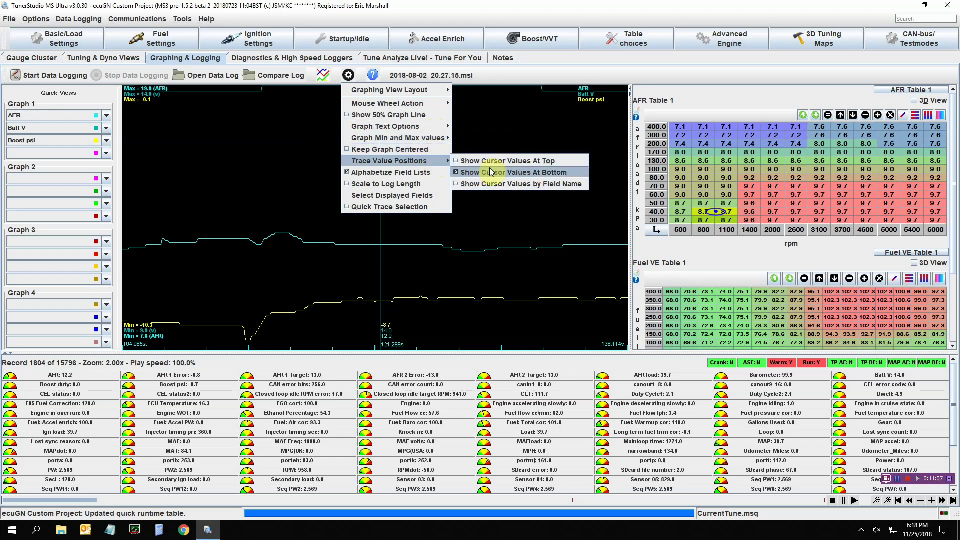
click(459, 188)
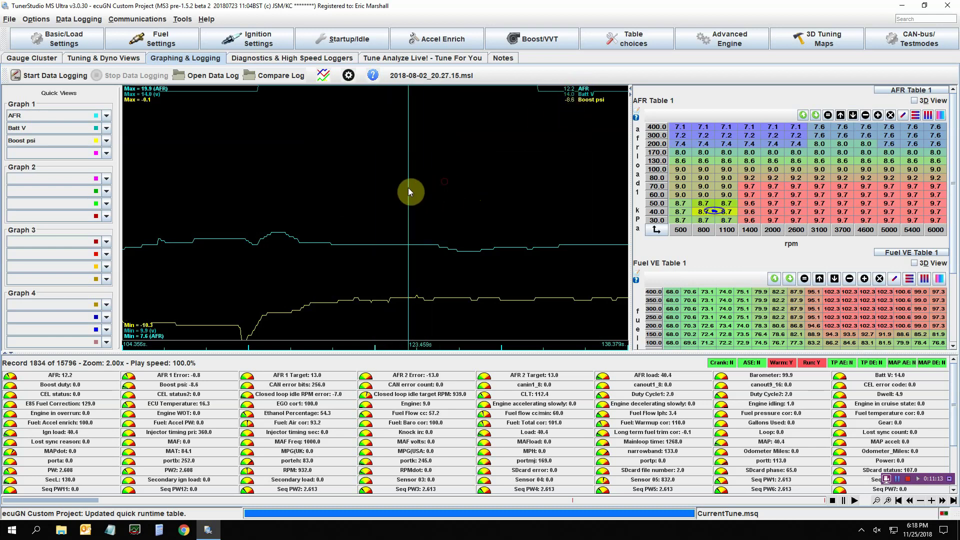
click(403, 202)
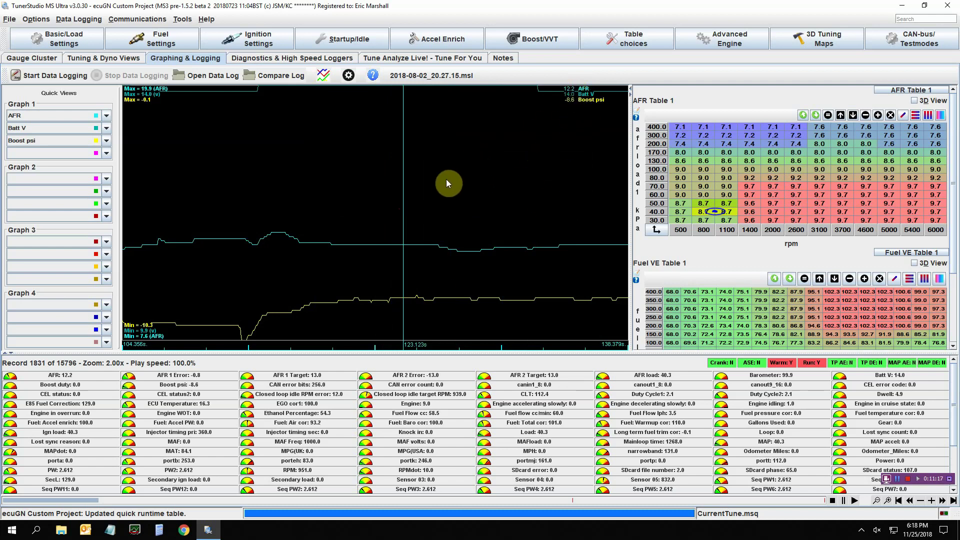
Step: Set the graphing view layout to No Table View
click(348, 75)
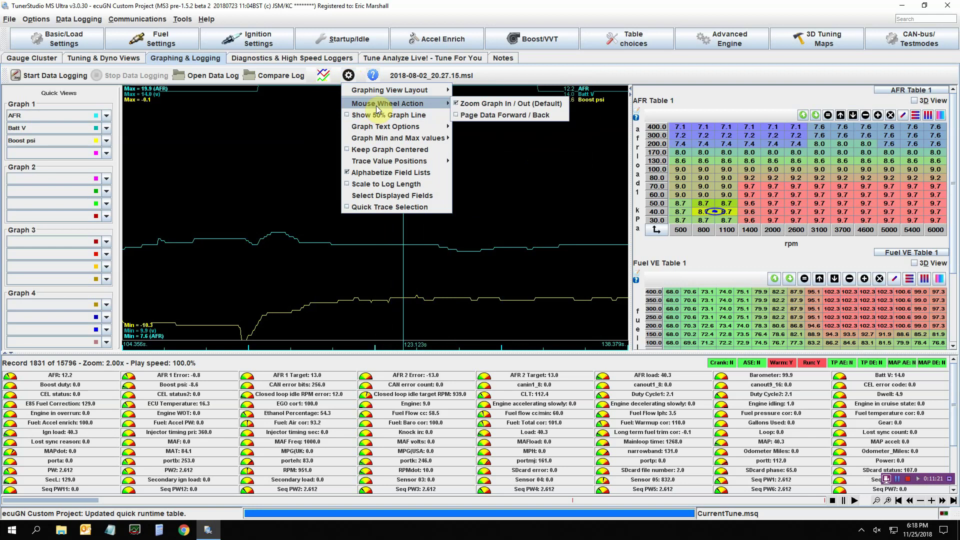
mouse_move(431, 91)
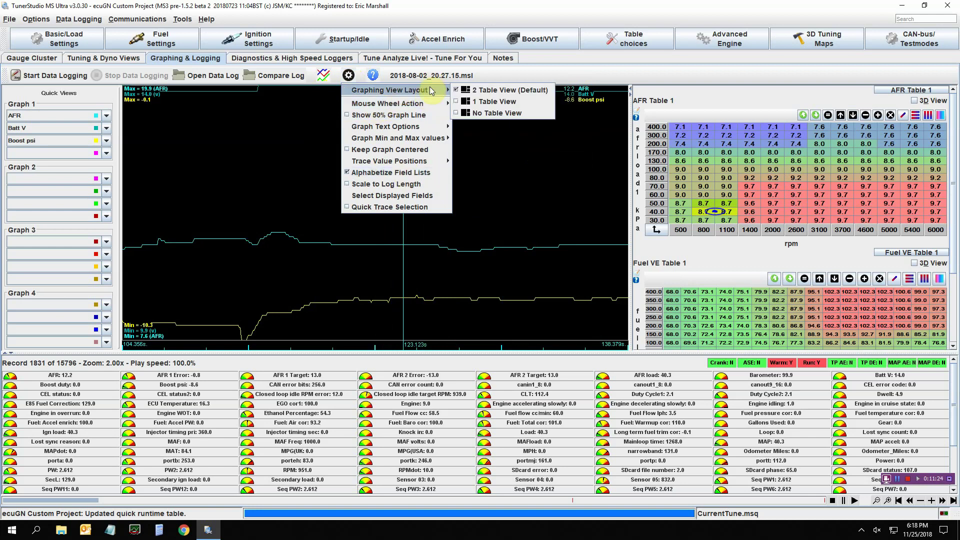
click(458, 113)
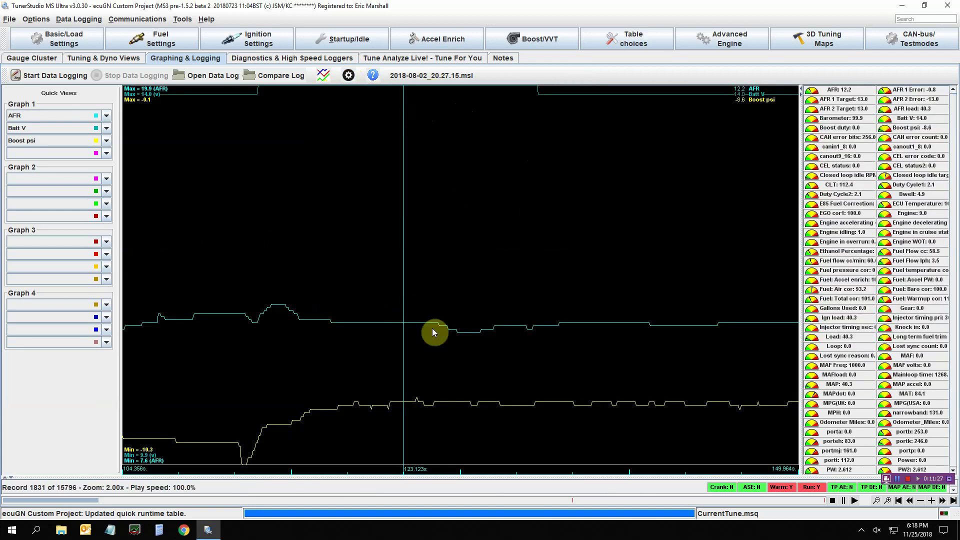
Step: Choose Zoom Graph In / Out as the mouse wheel action and zoom the graph out to 0.80x
click(348, 77)
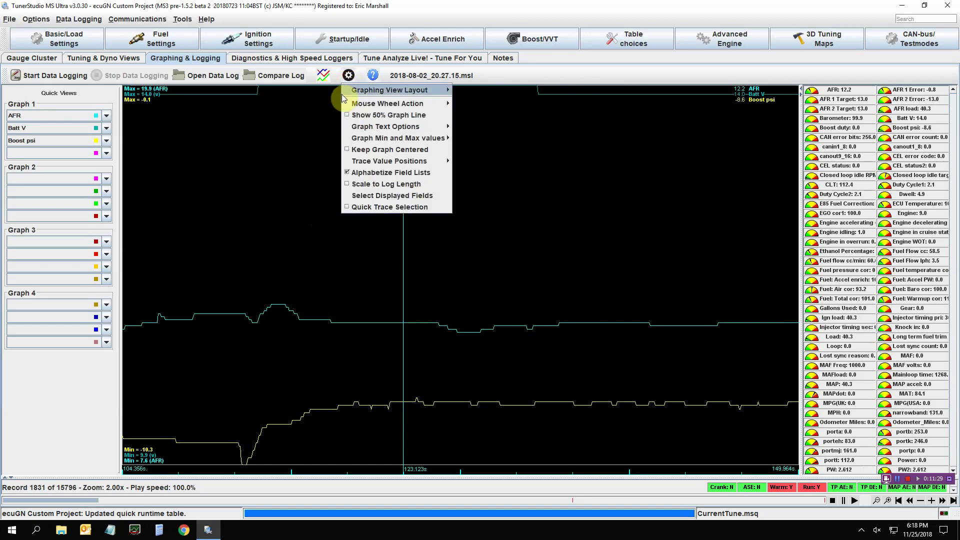
mouse_move(368, 107)
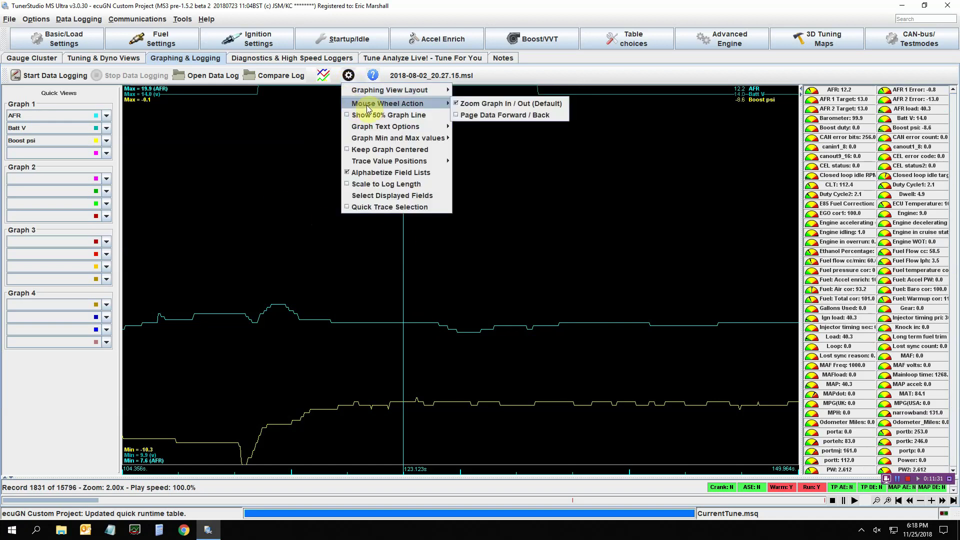
click(469, 108)
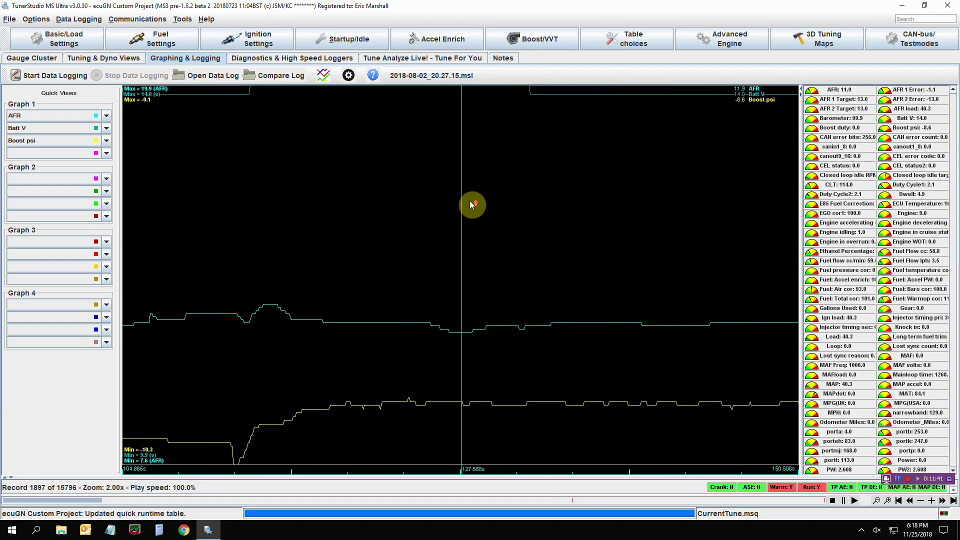
scroll(470, 201, down, 3)
scroll(469, 201, up, 3)
scroll(469, 201, down, 3)
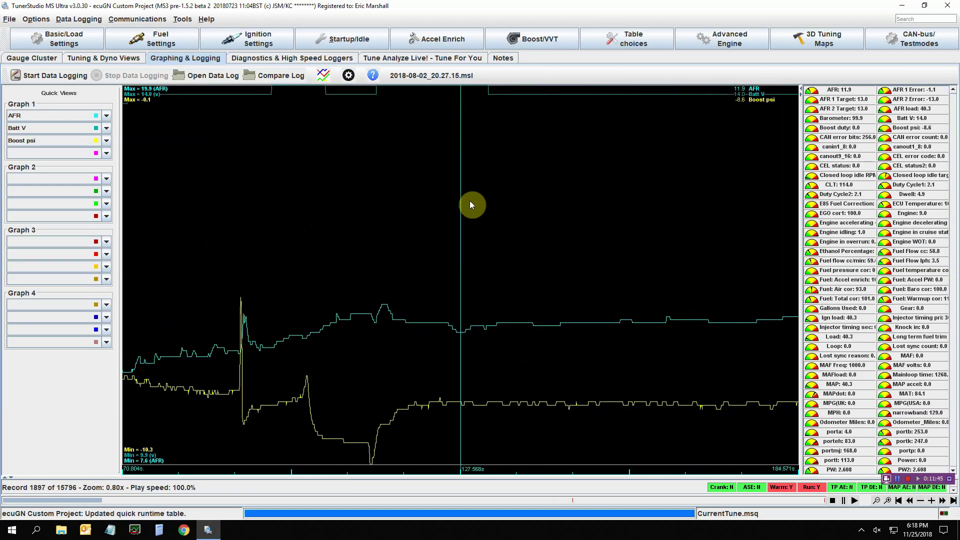
Step: Show the 50% graph line on the graph and turn it off again
click(349, 75)
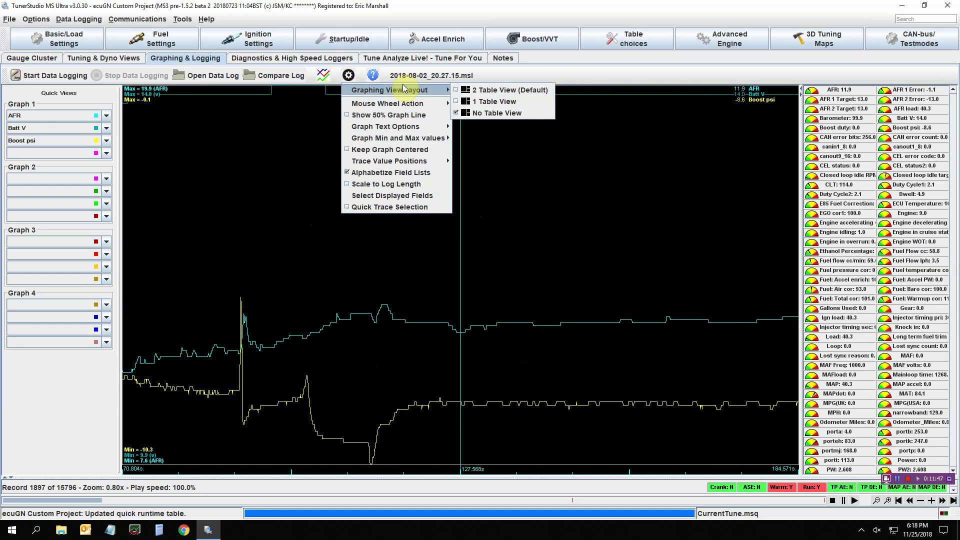
mouse_move(403, 104)
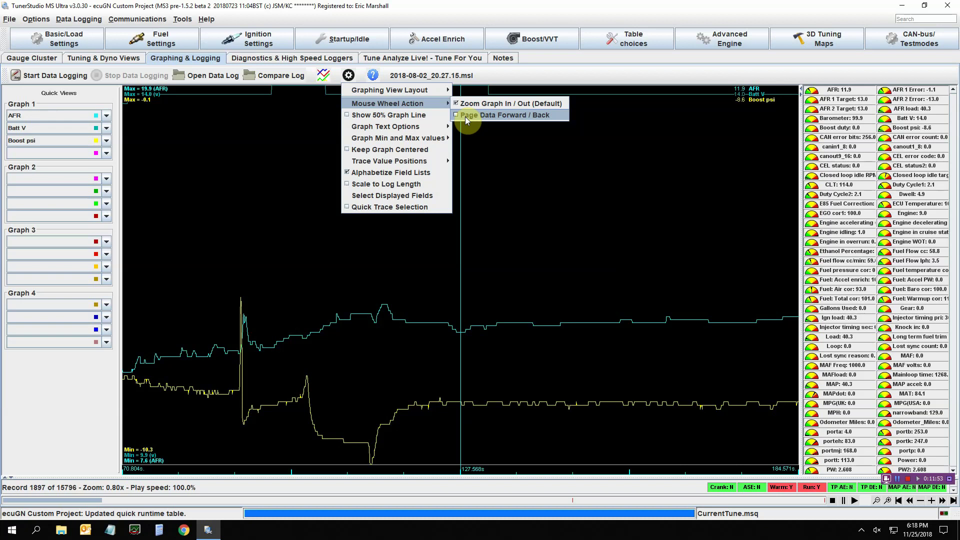
mouse_move(398, 128)
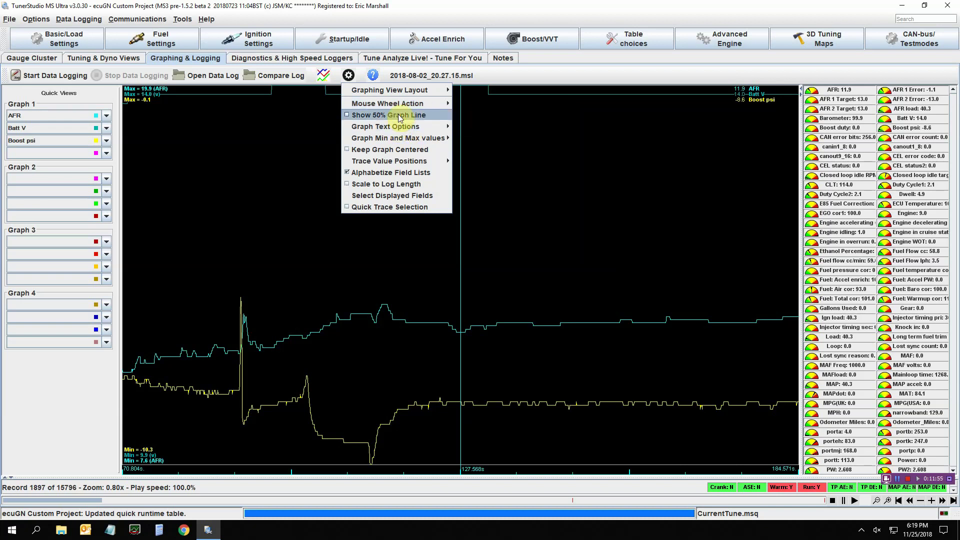
click(345, 115)
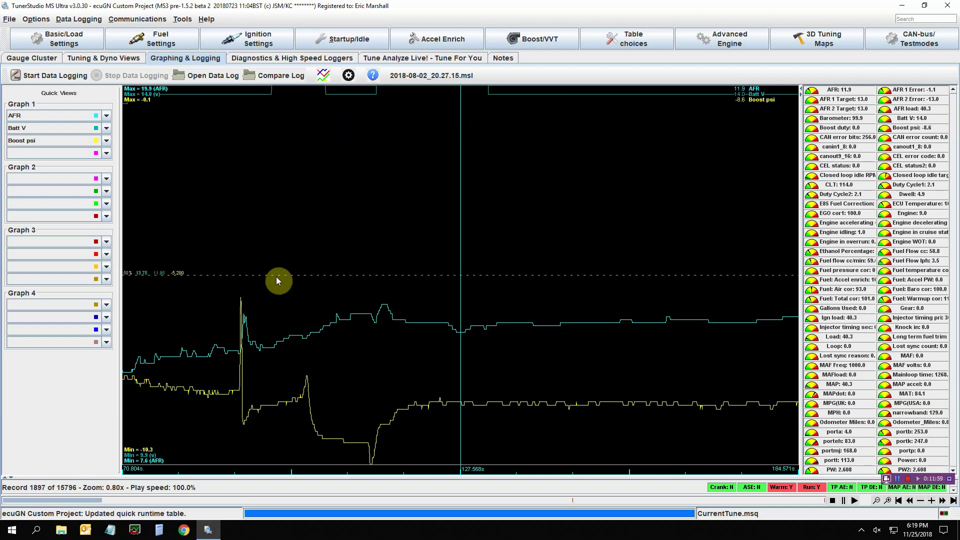
click(349, 75)
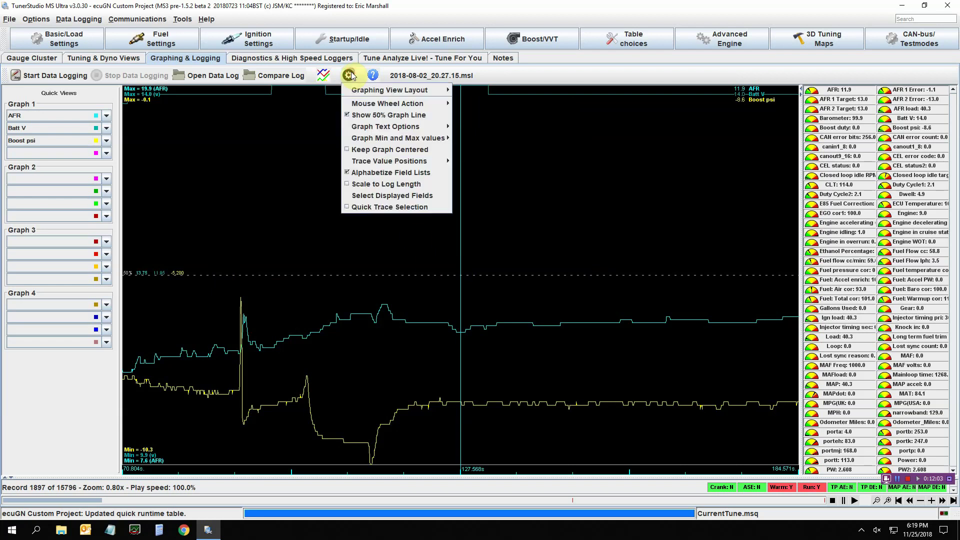
click(351, 115)
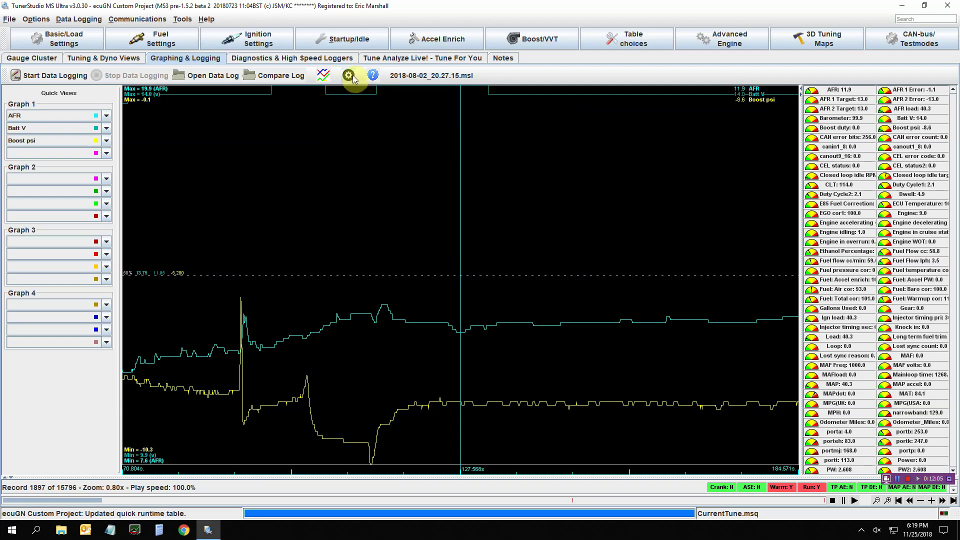
Step: View the Graph Min and Max values options for the plotted fields, including Batt V
click(349, 75)
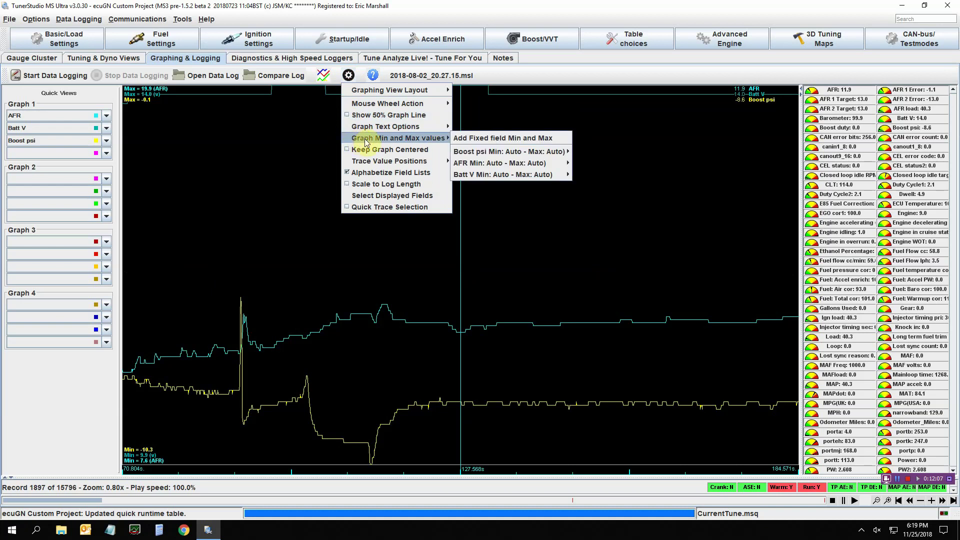
mouse_move(430, 142)
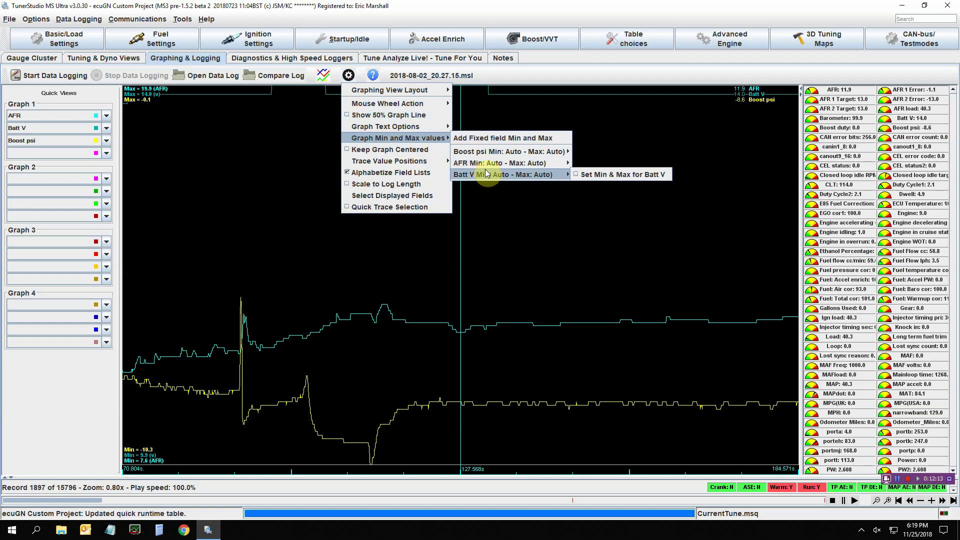
mouse_move(489, 167)
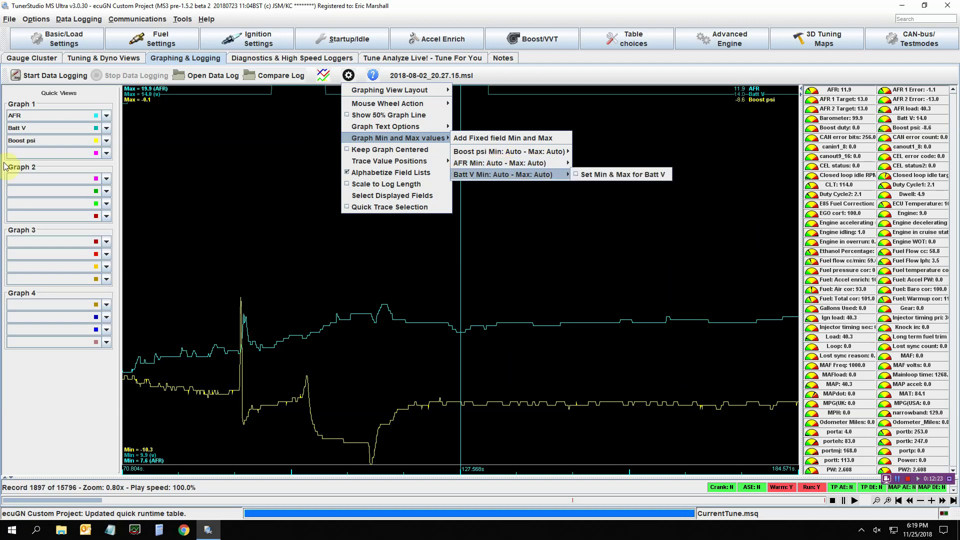
Step: Add TPS as the fourth trace of Graph 1 and move the graph and cursor to about 106 s
click(106, 153)
drag(108, 177, 106, 215)
click(61, 185)
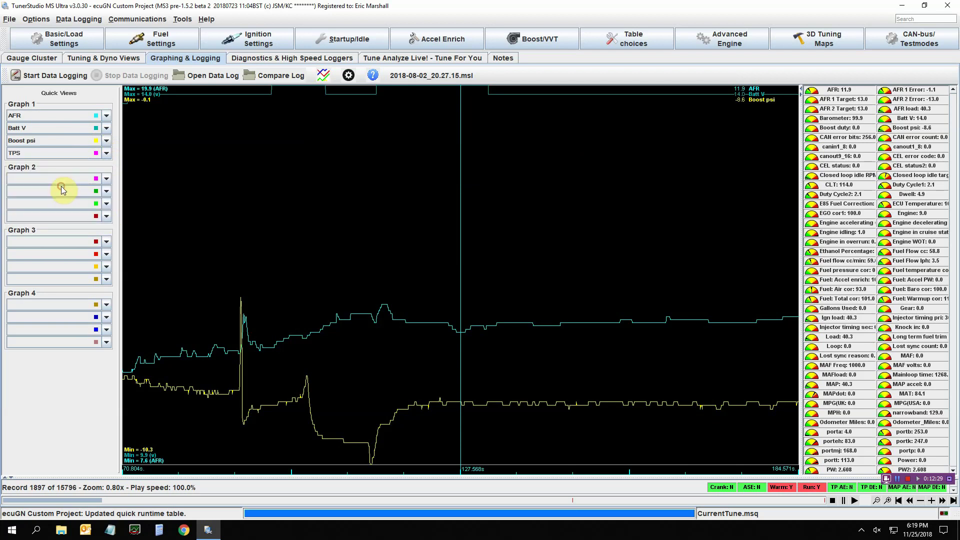
click(235, 233)
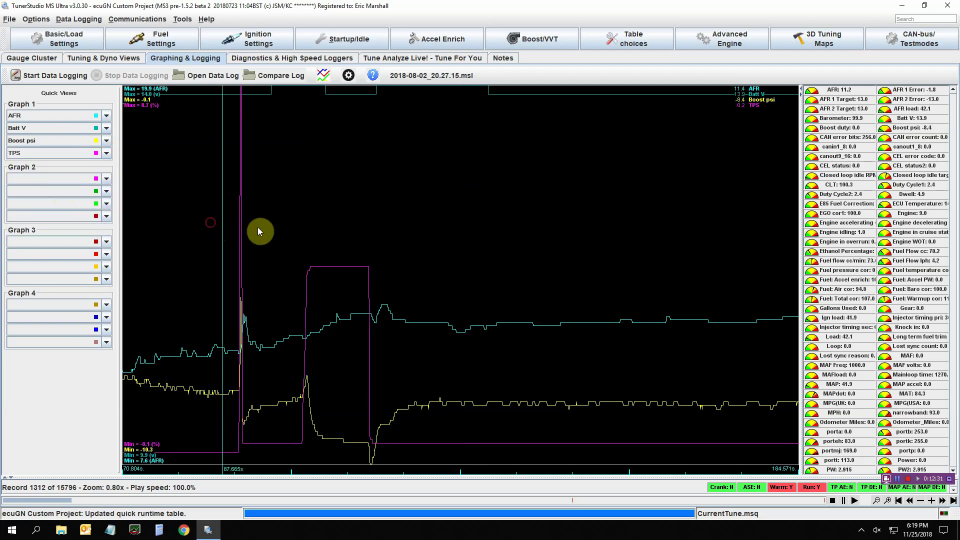
mouse_move(73, 501)
mouse_down()
mouse_move(270, 502)
mouse_move(85, 497)
mouse_up()
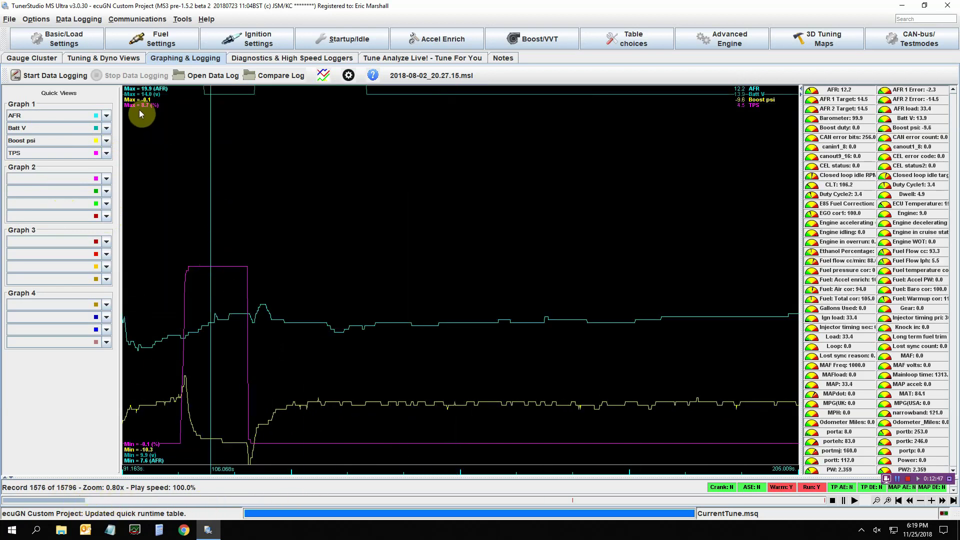
Step: Examine the TPS trace between about 83 s and 138 s, including the sharp spike at about 91 s
drag(213, 187, 299, 191)
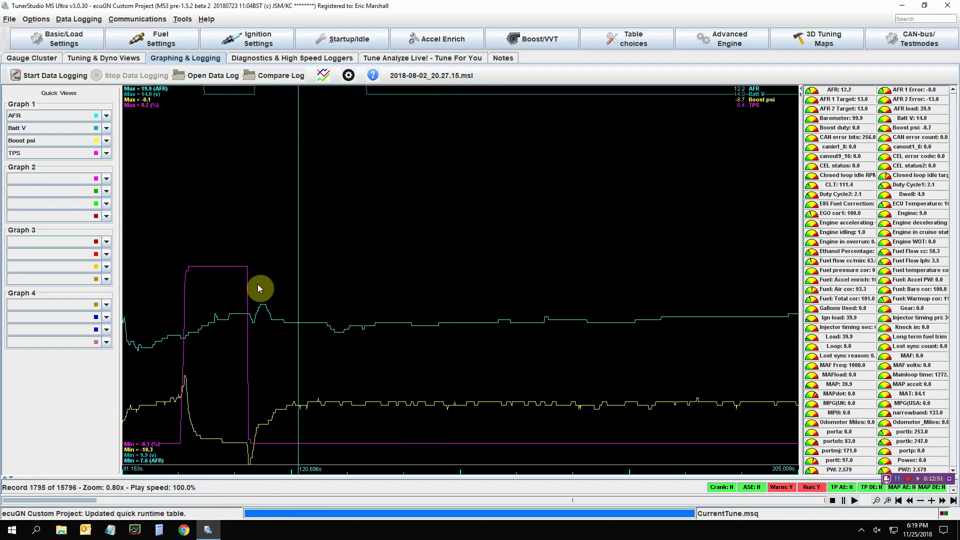
drag(98, 501, 67, 502)
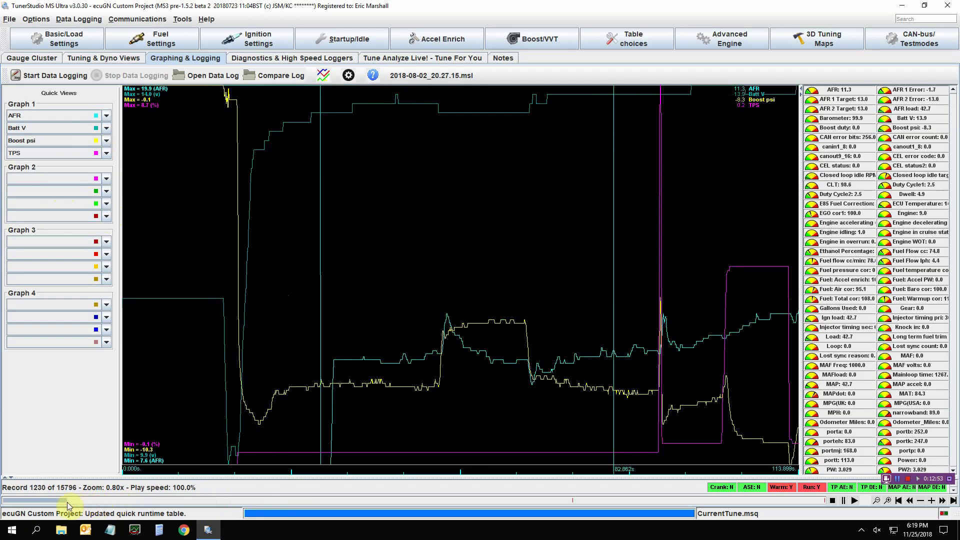
click(662, 104)
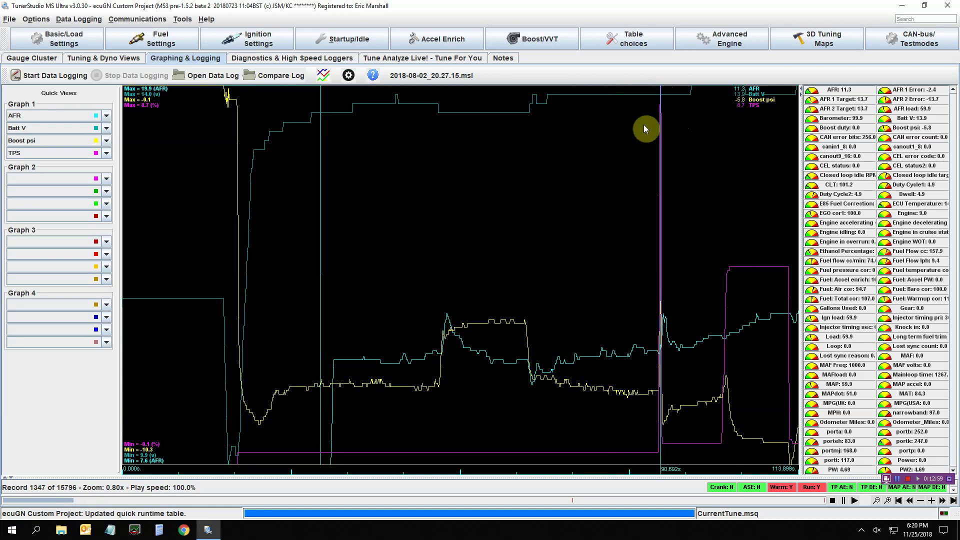
drag(73, 501, 109, 502)
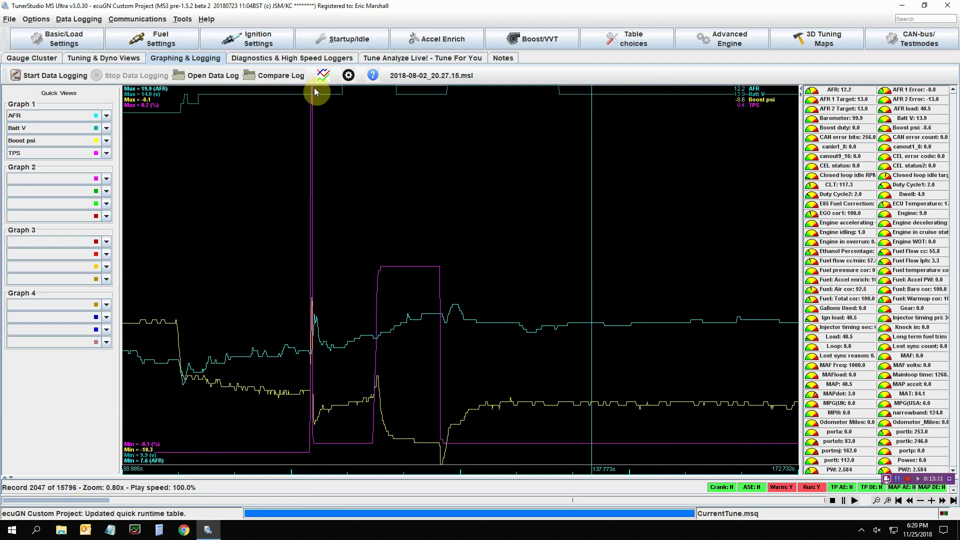
Step: Fix the TPS graph scale at minimum 0 and maximum 100, and inspect the rescaled trace between about 107 s and 117 s
click(348, 75)
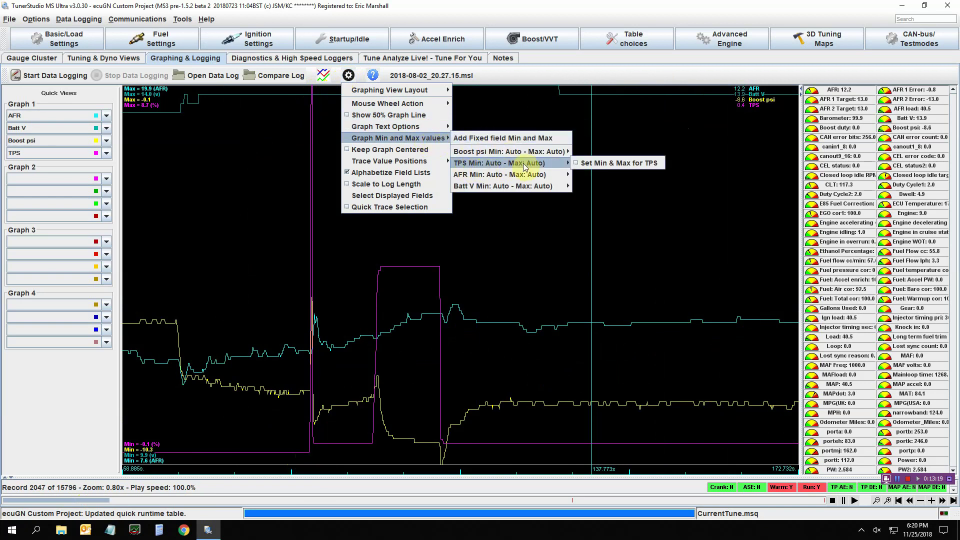
click(577, 163)
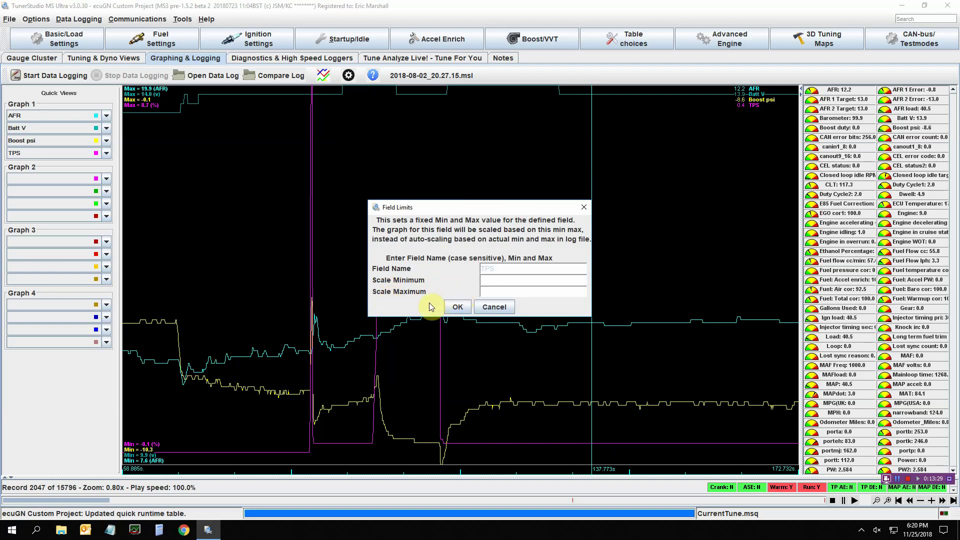
click(484, 281)
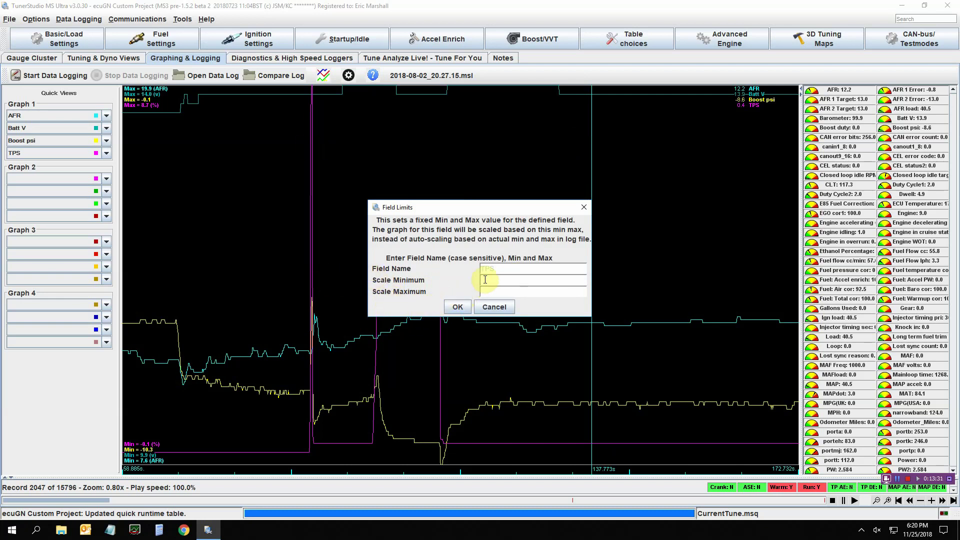
text(0)
text(100)
click(457, 307)
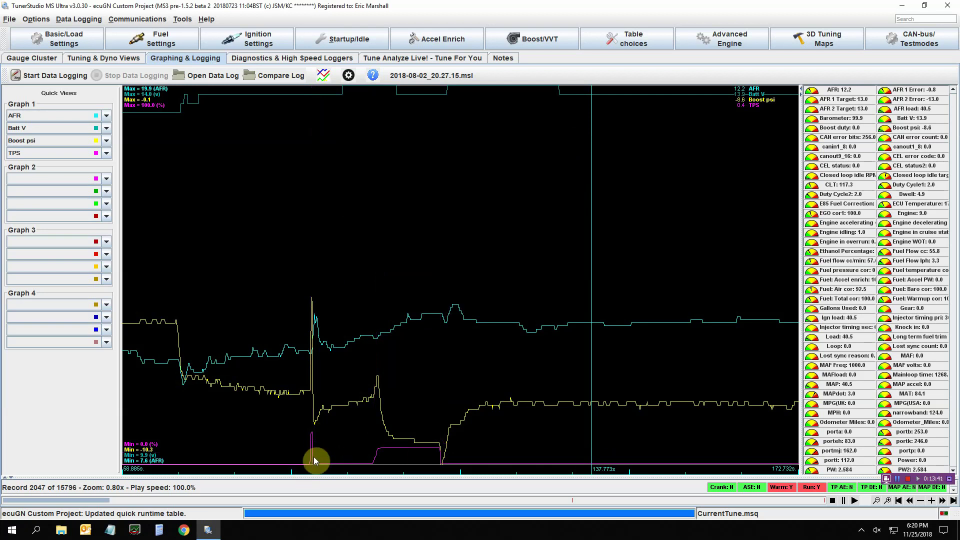
drag(381, 455, 408, 458)
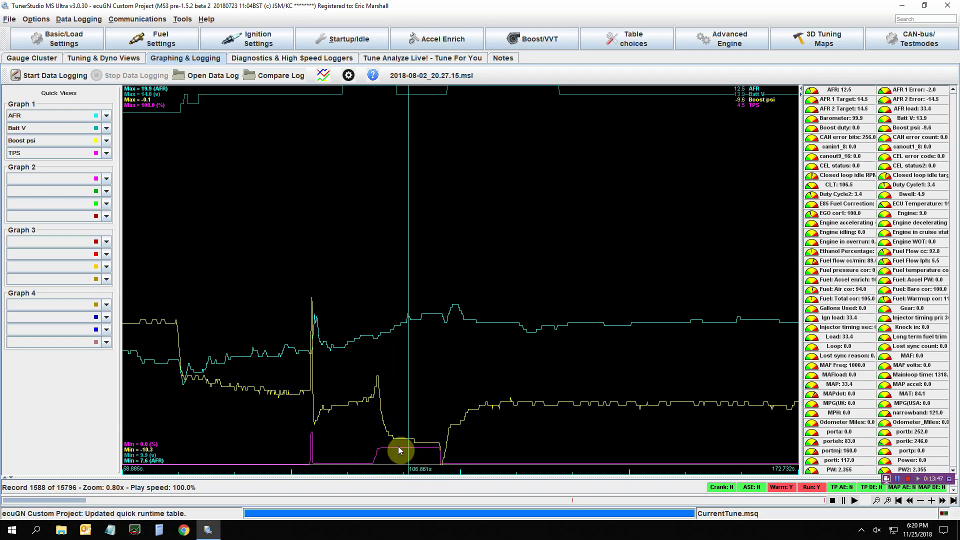
drag(316, 443, 479, 448)
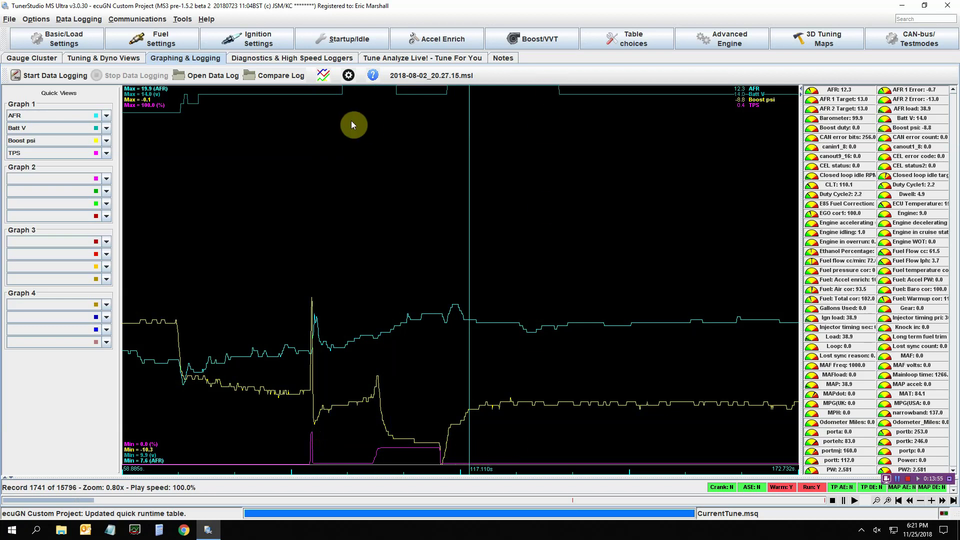
Step: Replace Batt V with AFR 1 Target as the second trace of Graph 1
click(349, 75)
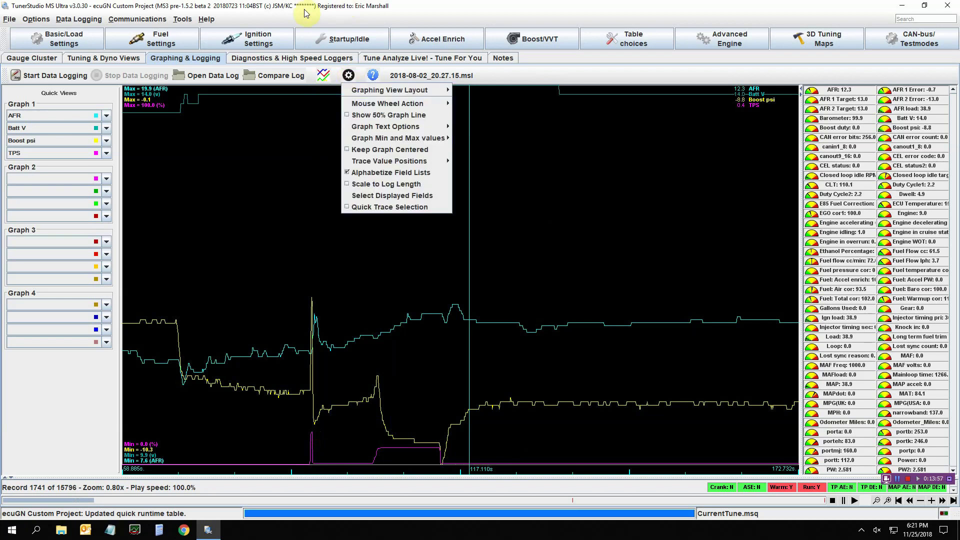
click(106, 128)
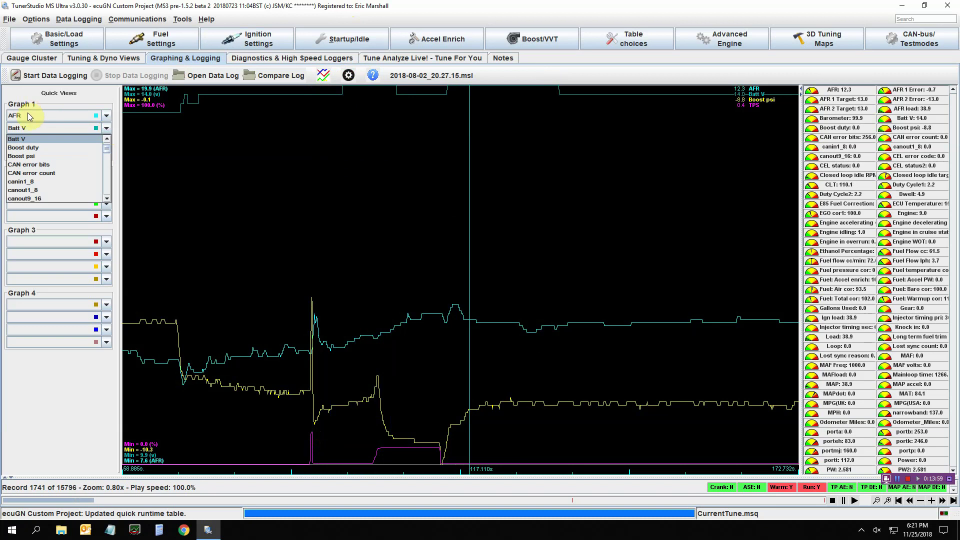
scroll(102, 146, up, 3)
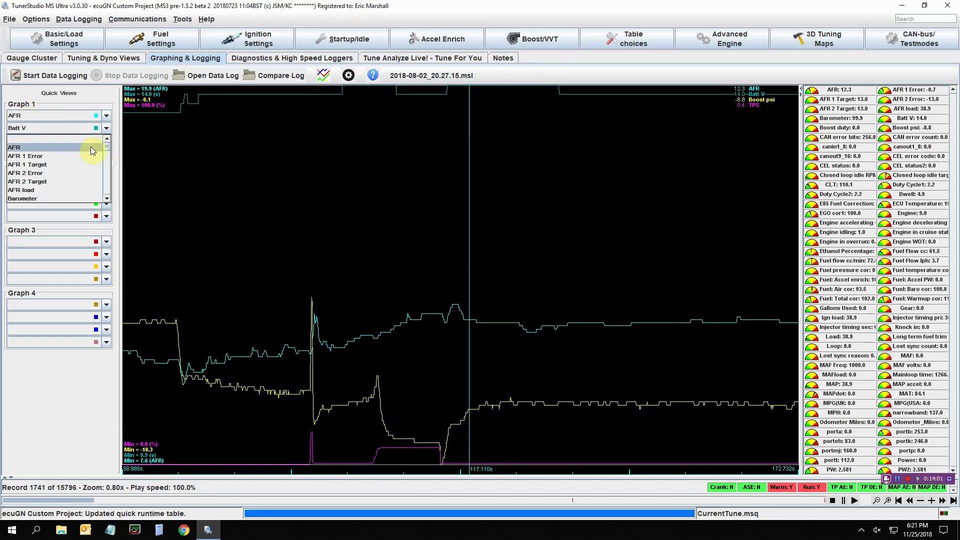
click(66, 163)
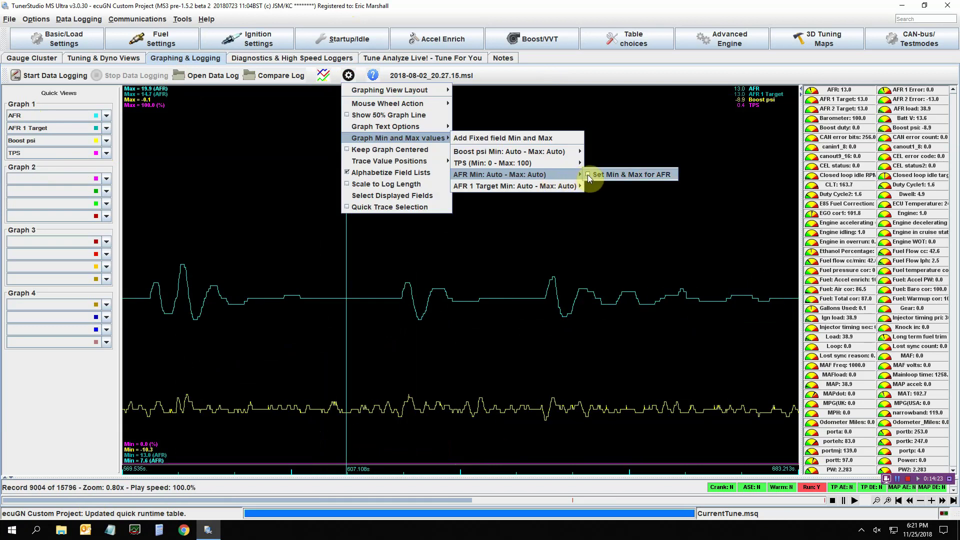
Step: Fix the AFR graph scale at minimum 4 and maximum 18
click(632, 174)
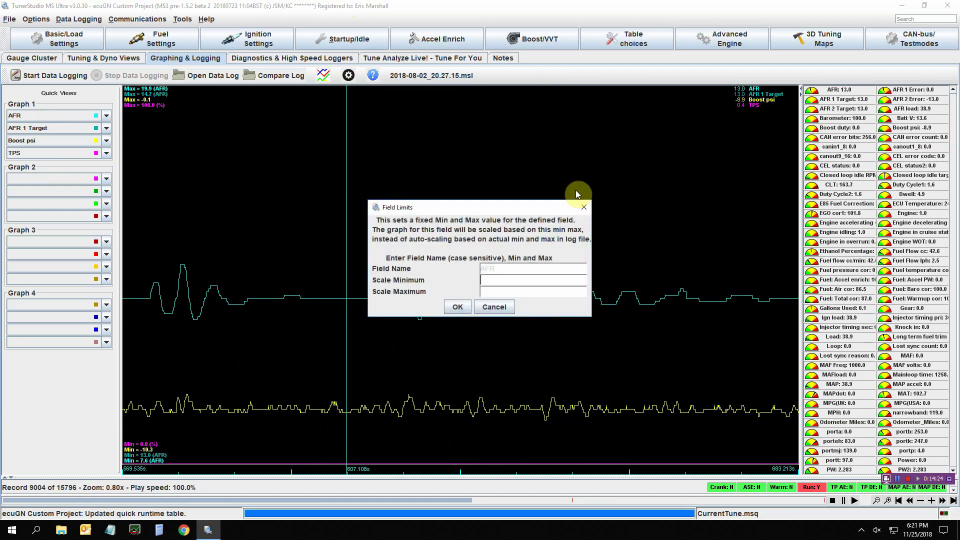
click(496, 280)
text(4)
click(459, 306)
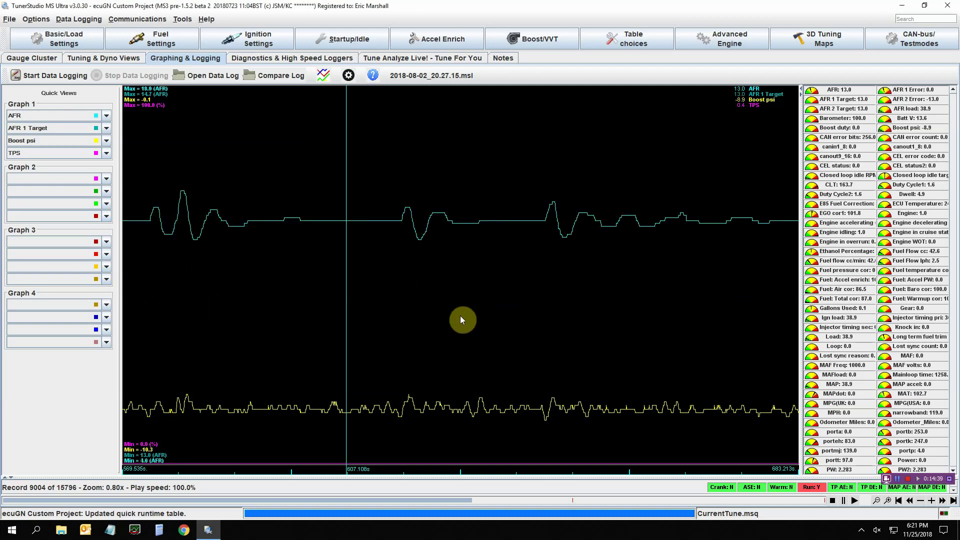
Step: Fix the AFR 1 Target graph scale at minimum 4 and maximum 18
click(348, 75)
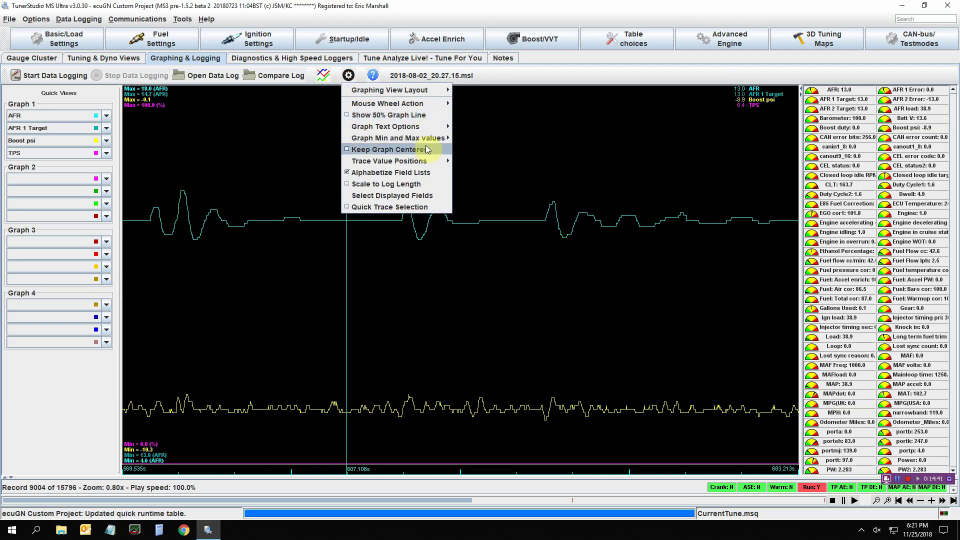
mouse_move(429, 139)
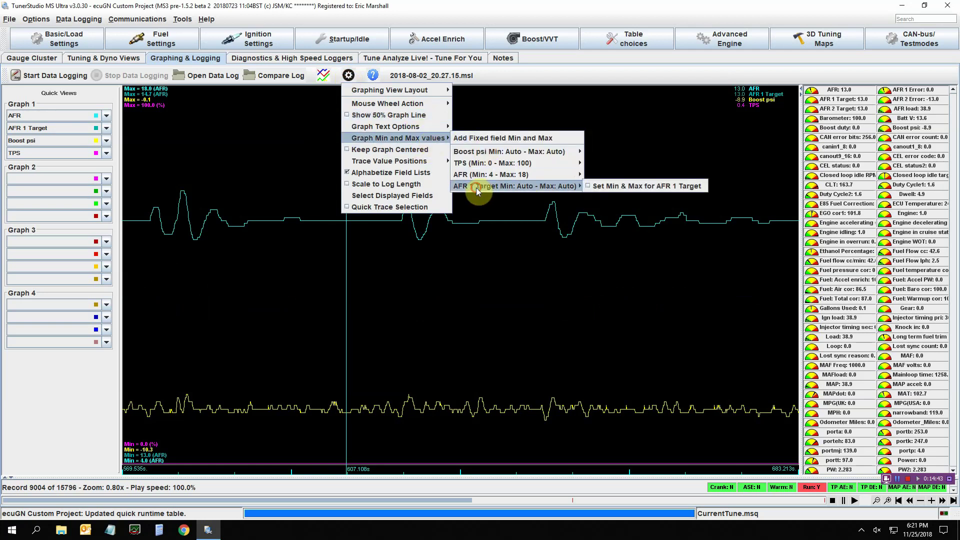
mouse_move(549, 186)
click(595, 185)
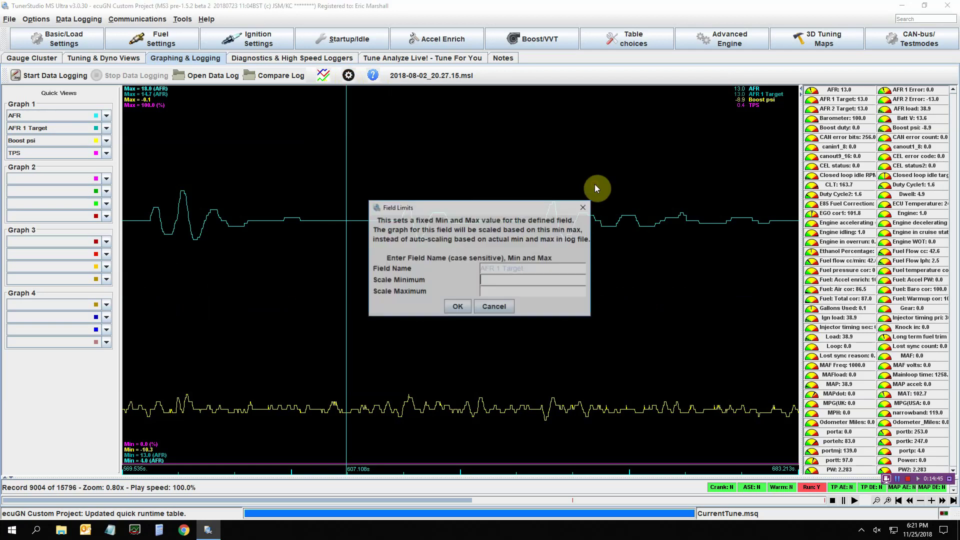
click(493, 282)
text(4)
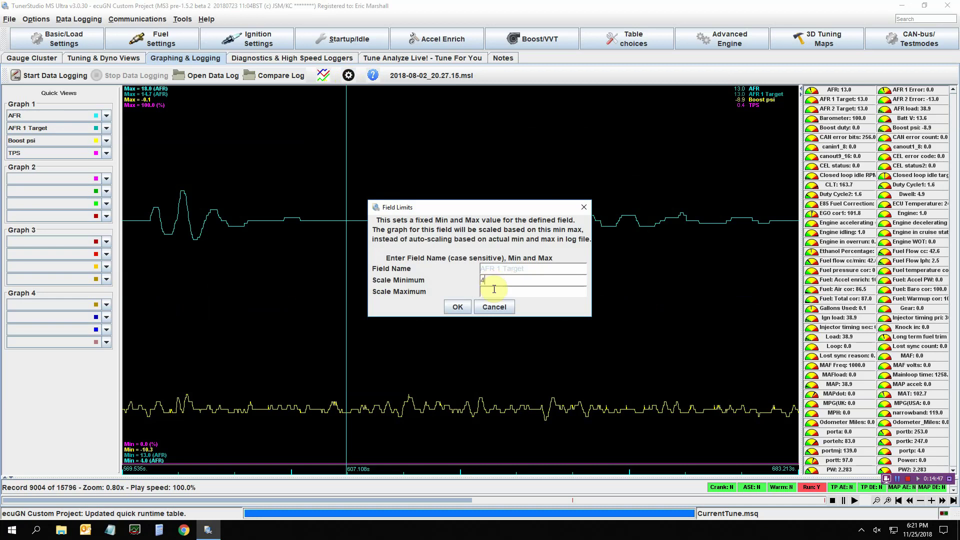
click(493, 292)
text(18)
click(457, 307)
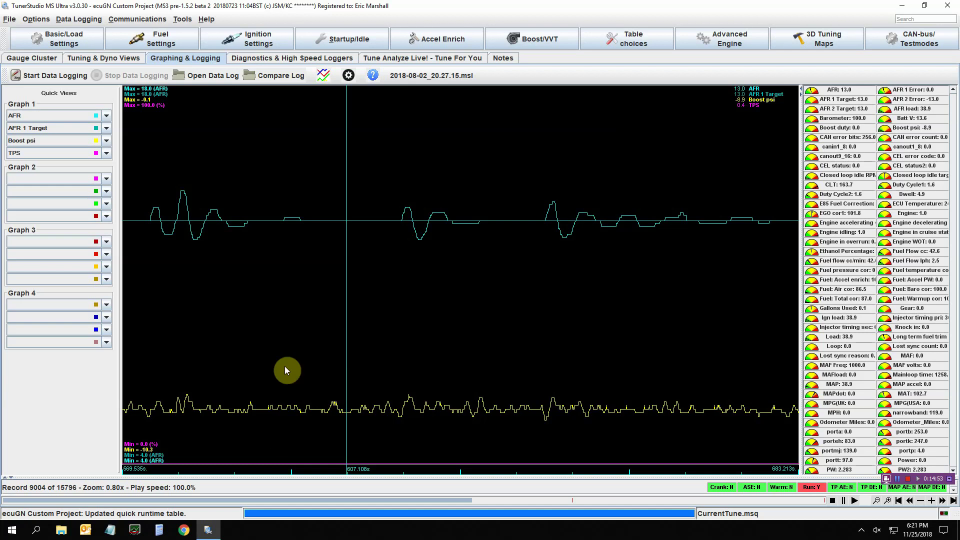
Step: Compare the AFR and AFR 1 Target traces at about 644 s and 864 s, and review the Graph Min and Max values for the plotted fields
click(569, 223)
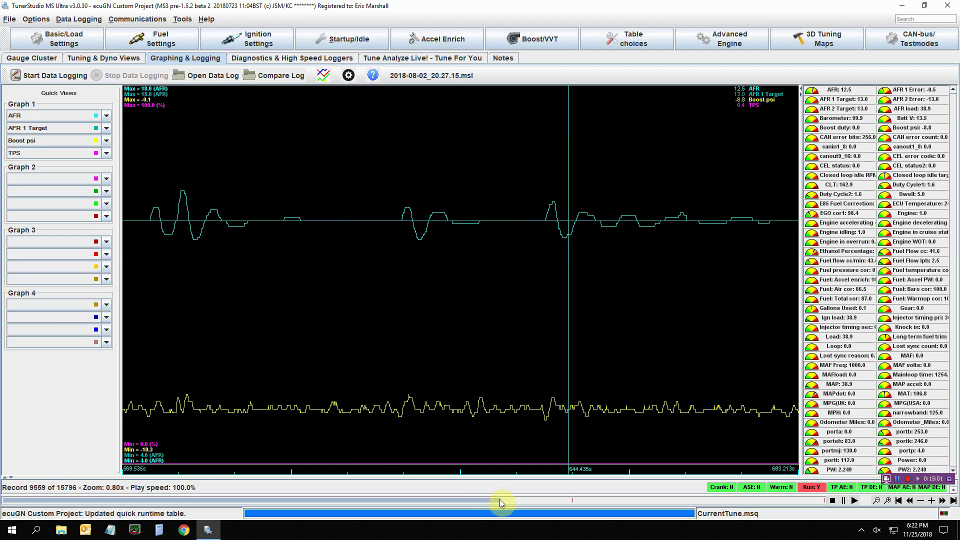
drag(500, 501, 618, 503)
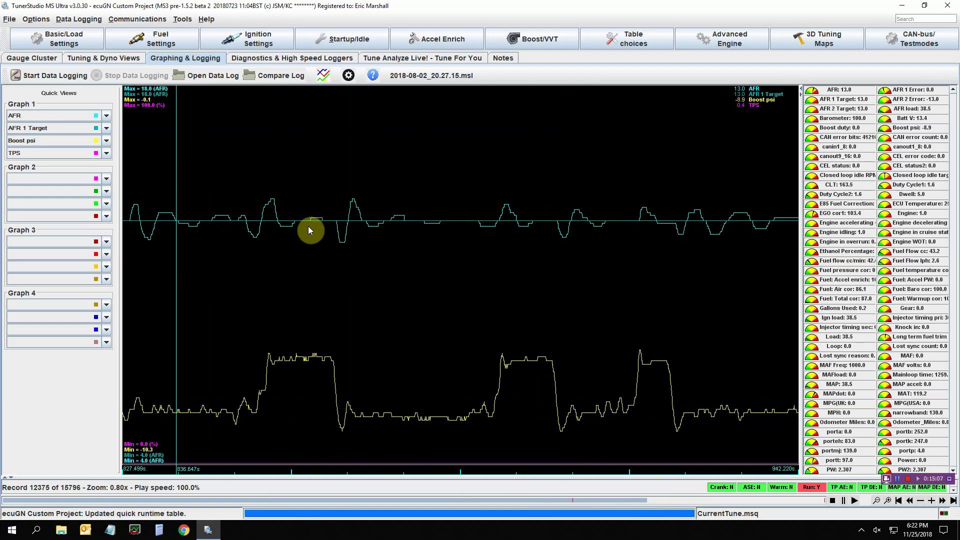
click(349, 76)
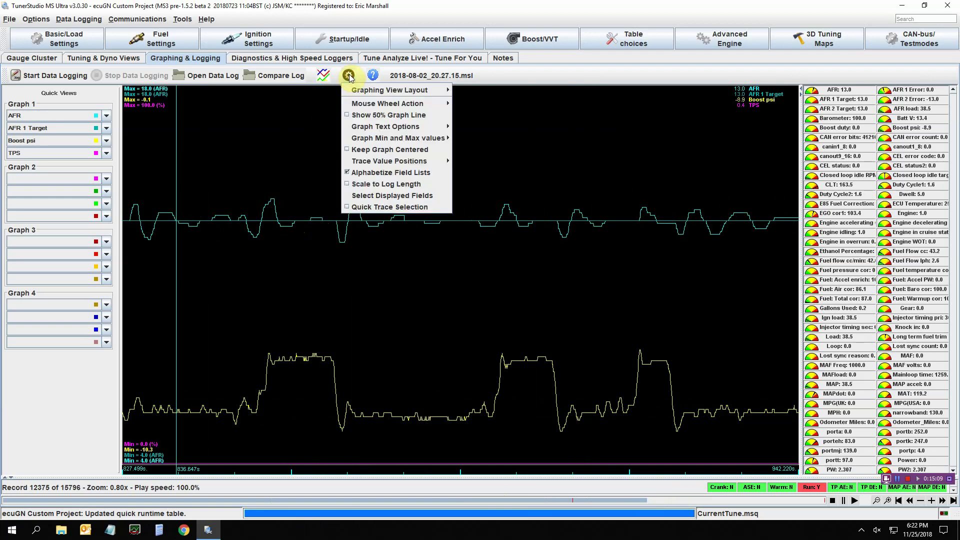
mouse_move(400, 140)
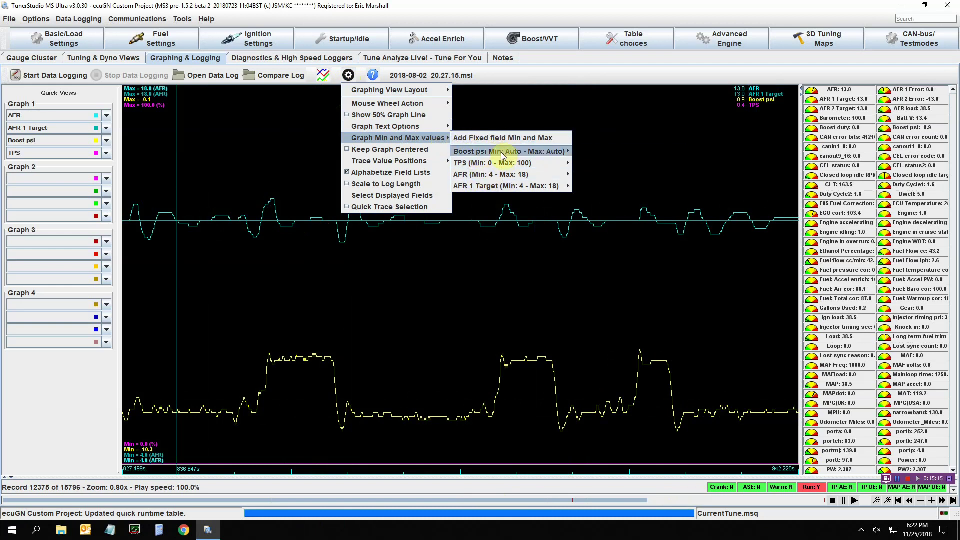
mouse_move(485, 166)
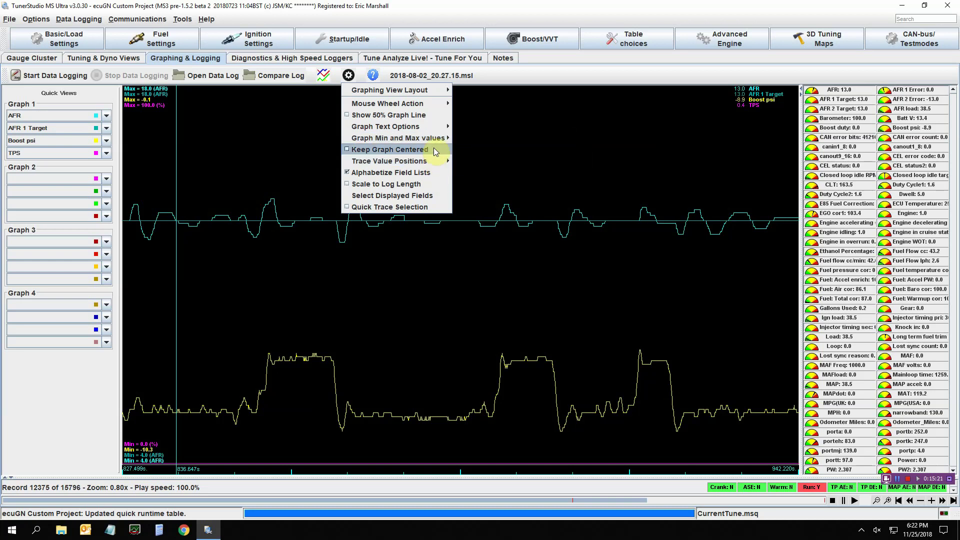
click(231, 265)
drag(231, 265, 335, 279)
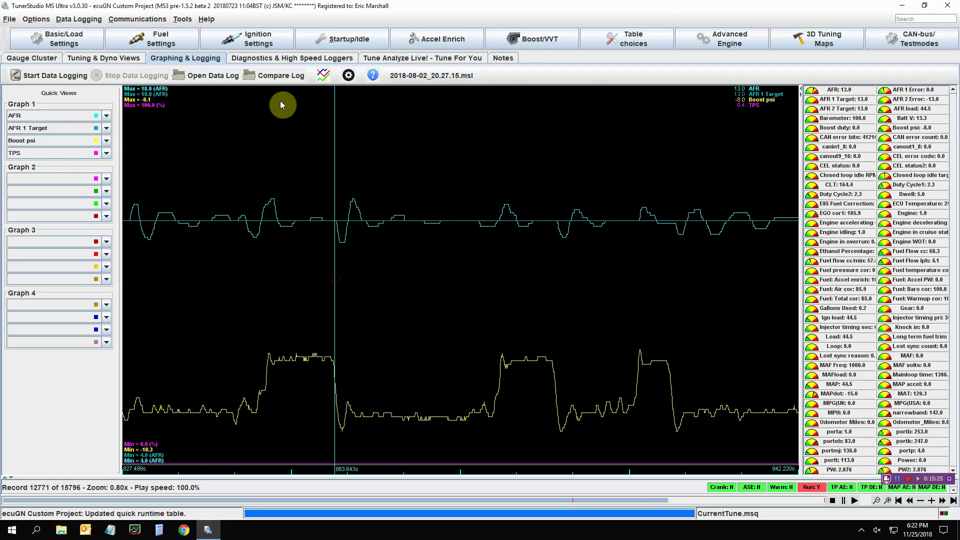
Step: View the Trace Value Positions and Alphabetize Field Lists options, and check the field list of Graph 1's fourth trace
click(349, 75)
mouse_move(446, 163)
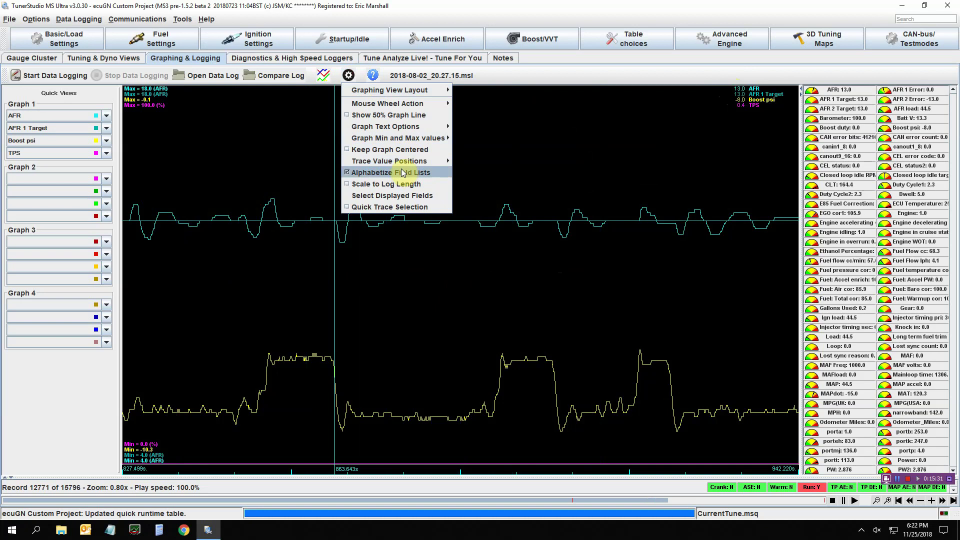
click(102, 153)
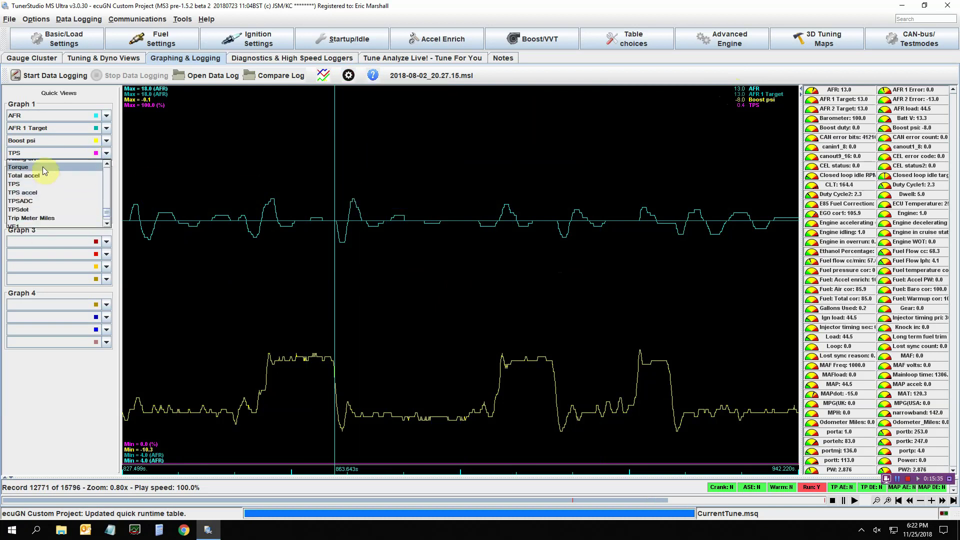
click(348, 75)
Step: Turn on Scale to Log Length and turn it off again, reloading the log file for each change
click(349, 75)
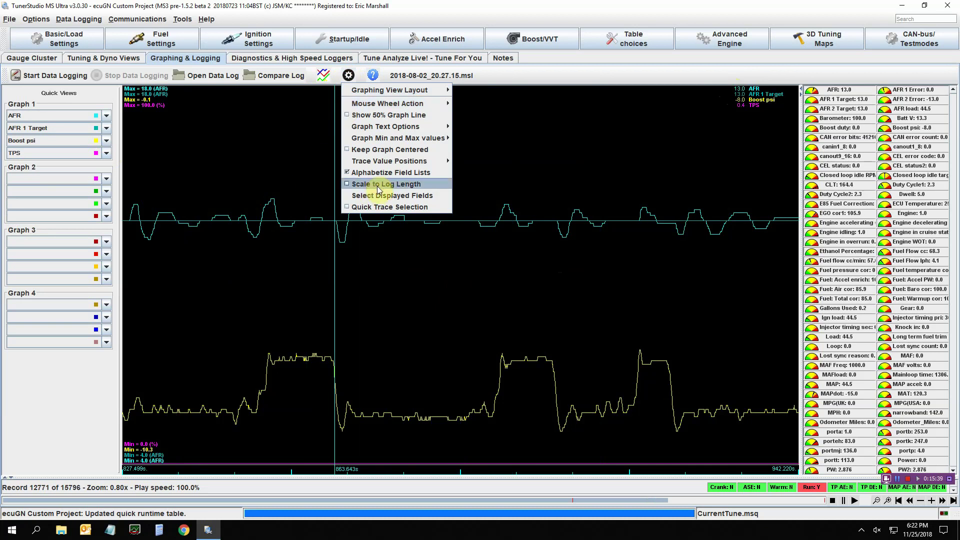
click(349, 184)
click(457, 303)
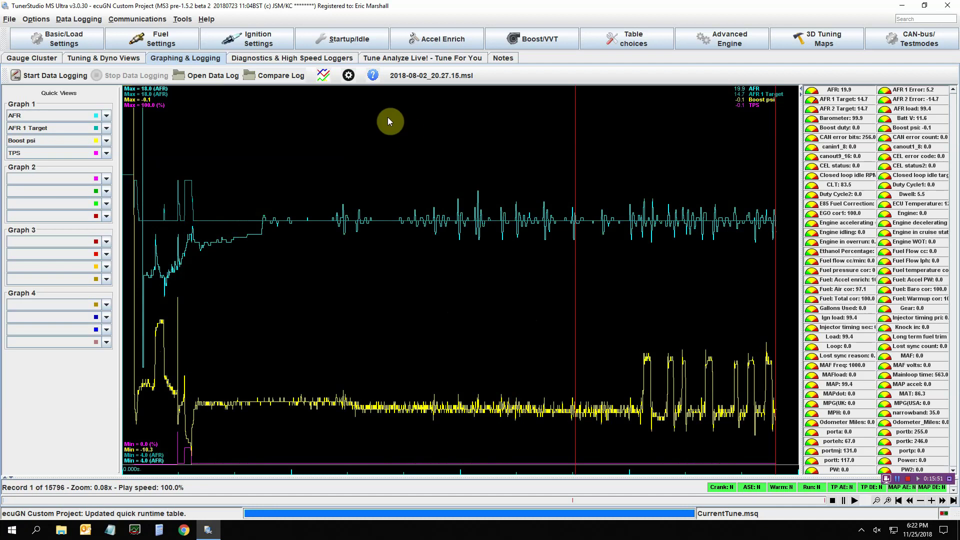
click(349, 76)
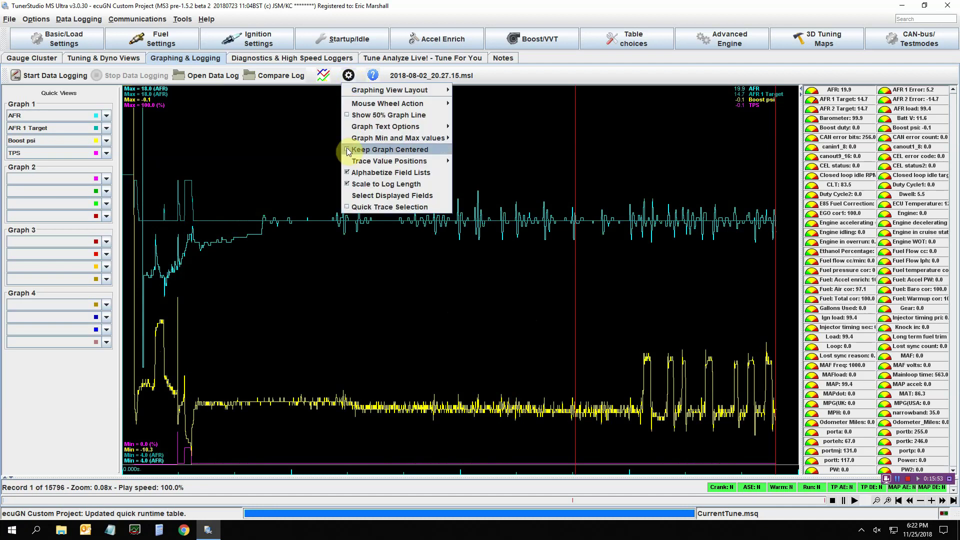
click(348, 184)
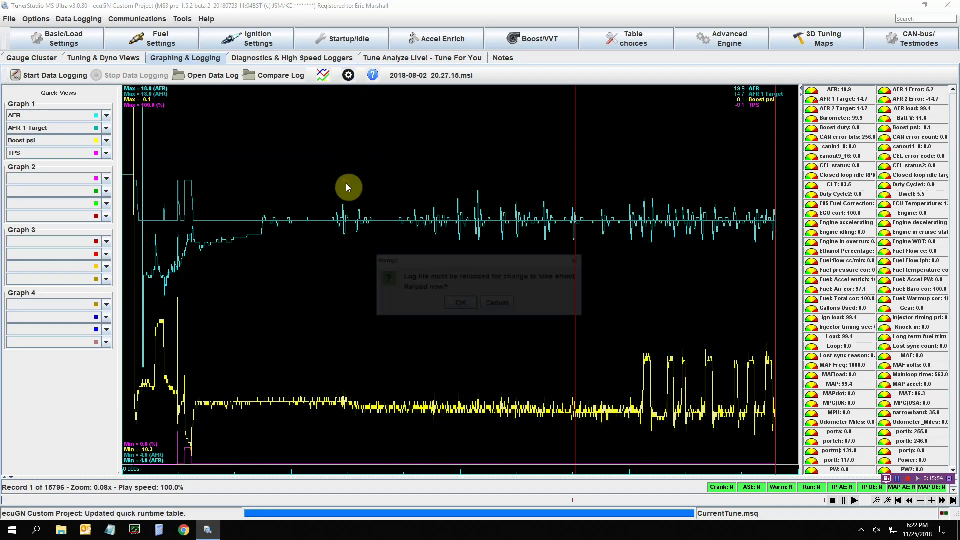
click(461, 304)
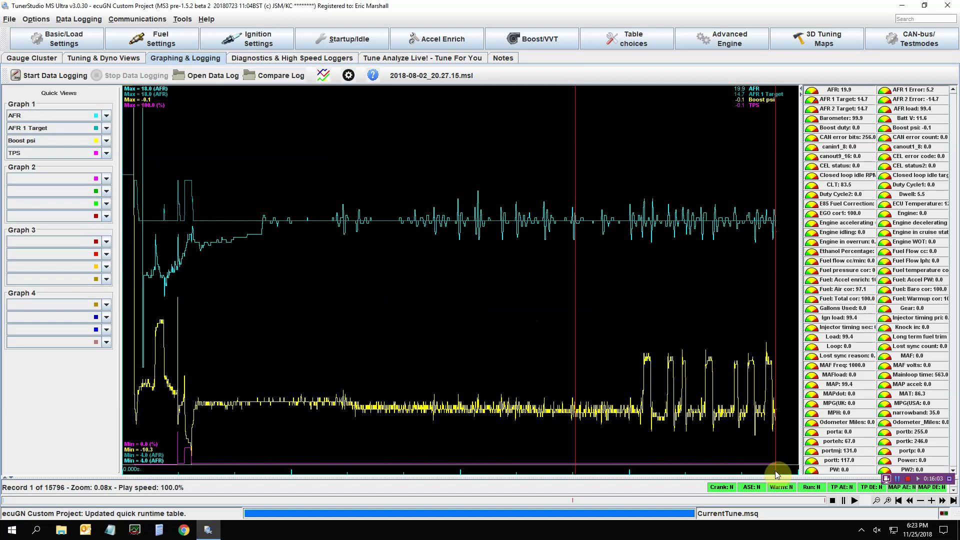
Step: Zoom the graph in to 0.30x
click(888, 502)
click(888, 502)
click(889, 501)
click(888, 502)
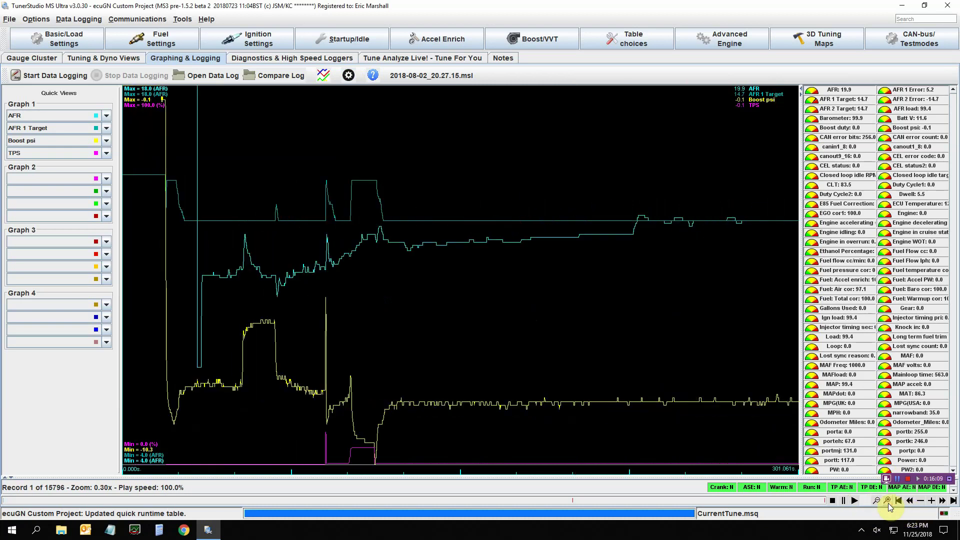
Step: Zoom the graph in to 0.70x
click(889, 501)
click(889, 501)
click(888, 501)
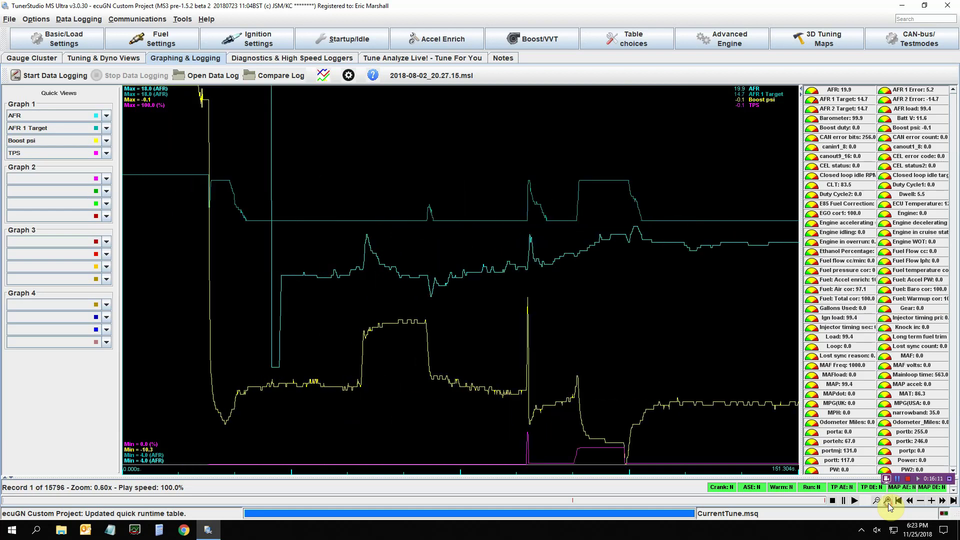
click(889, 502)
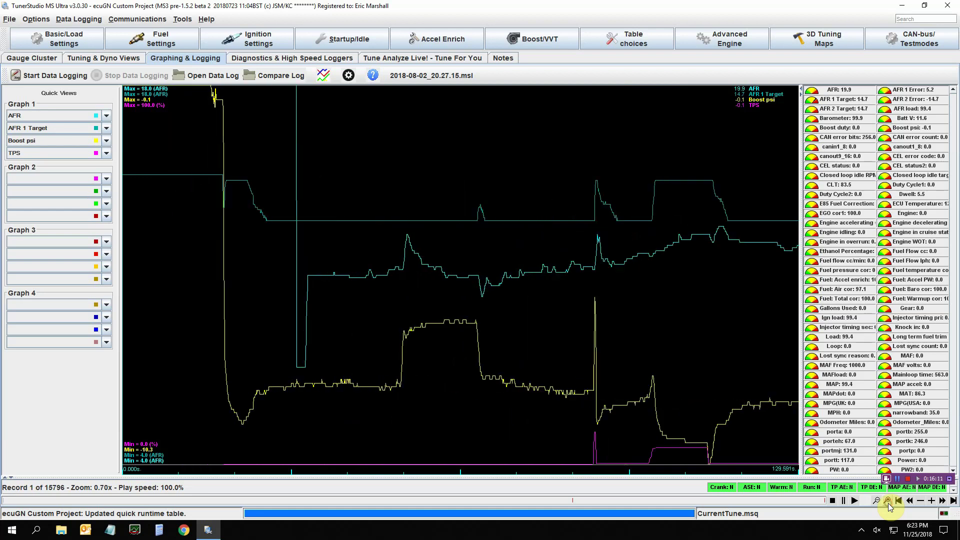
Step: Review the fields in the Select Displayed Fields dialog and close it without changes
click(348, 77)
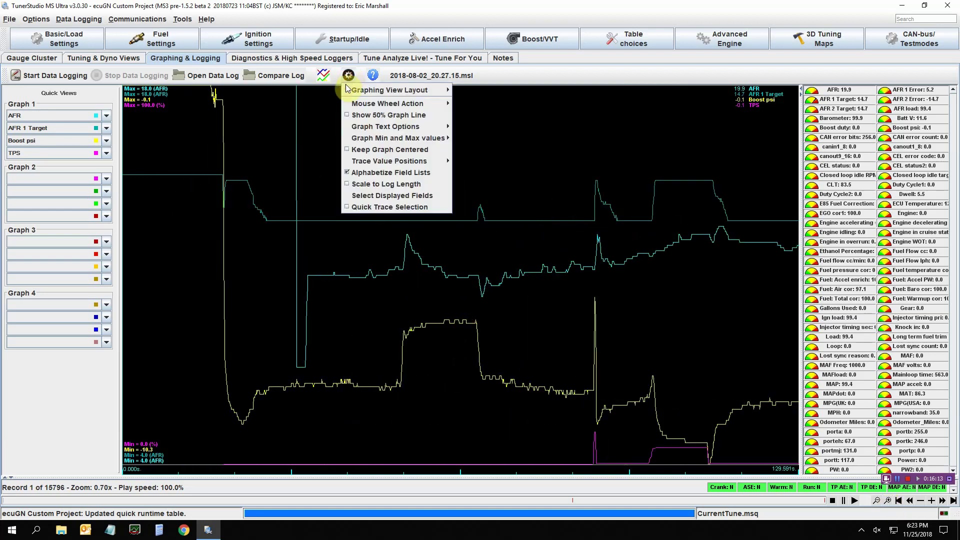
click(433, 197)
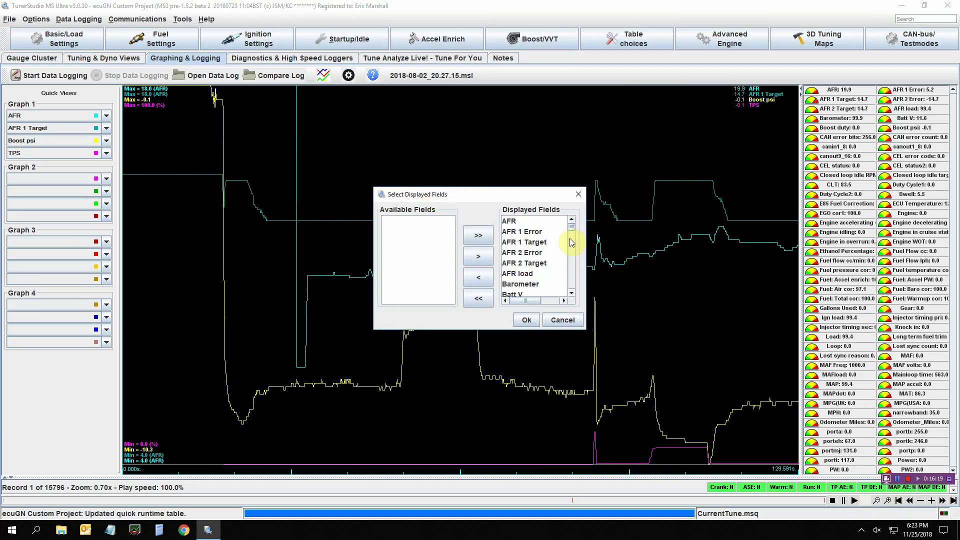
drag(572, 243, 574, 264)
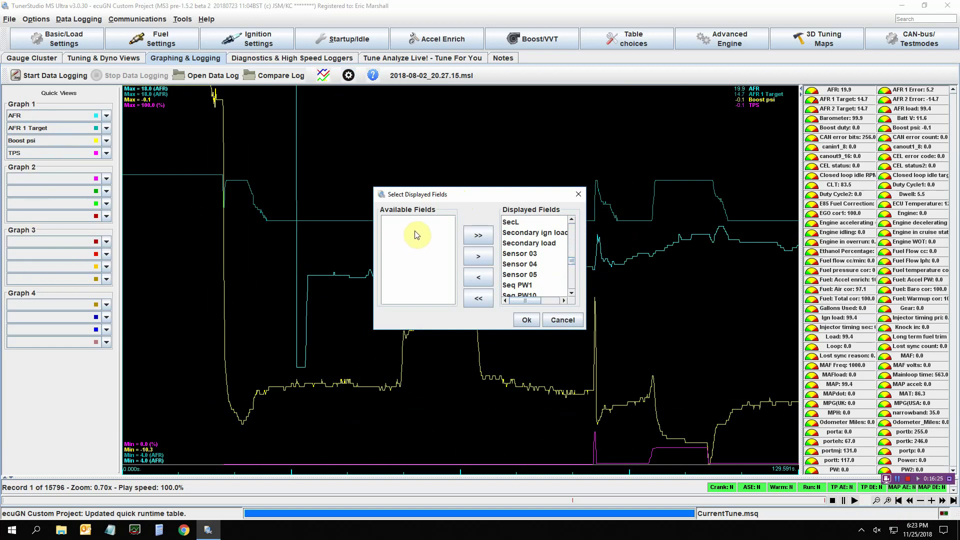
click(562, 320)
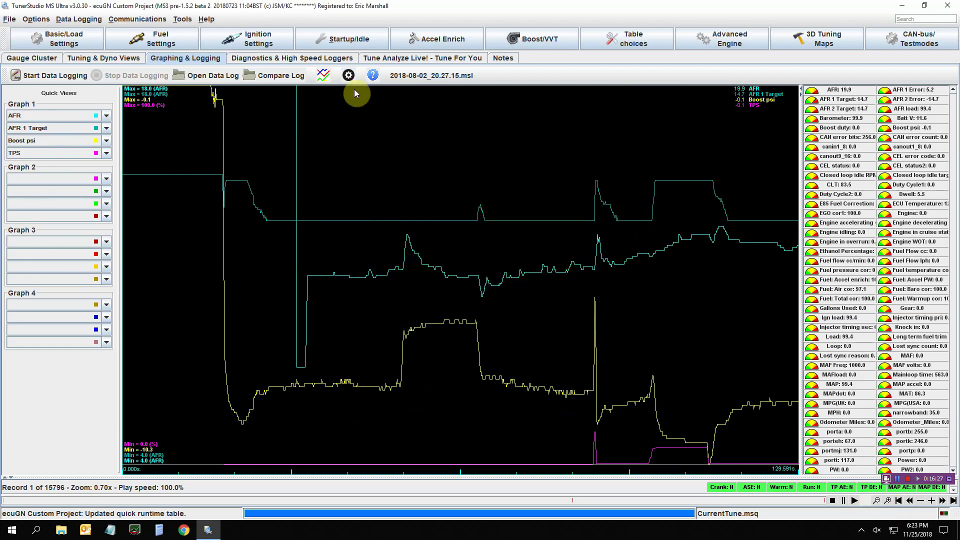
Step: Check the Quick Trace Selection option, the field list of Graph 1's first trace and the Quick Views options
click(350, 76)
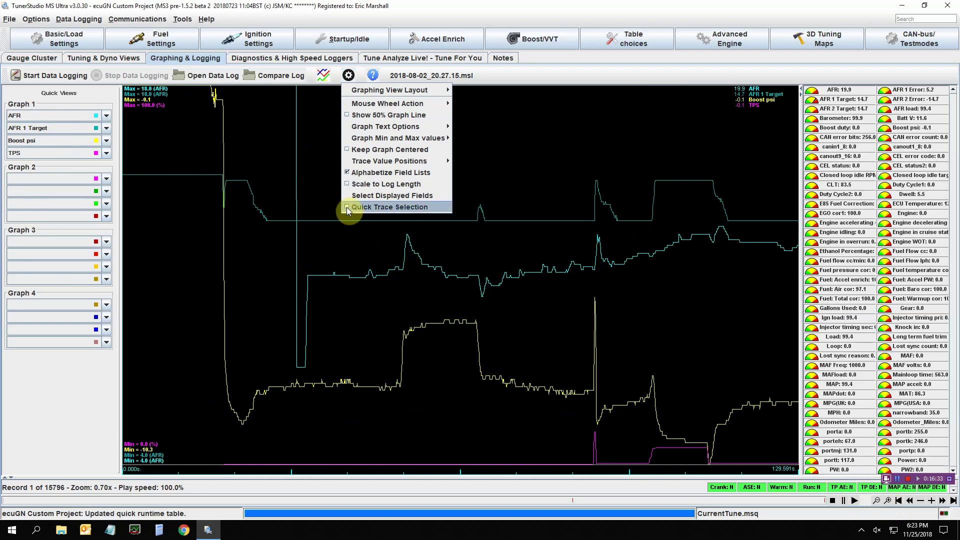
click(373, 206)
click(337, 237)
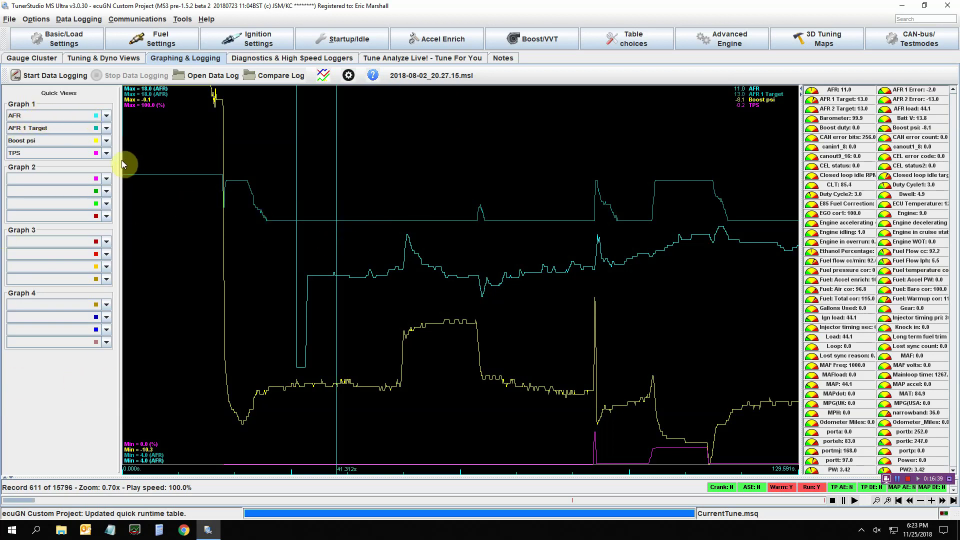
click(106, 116)
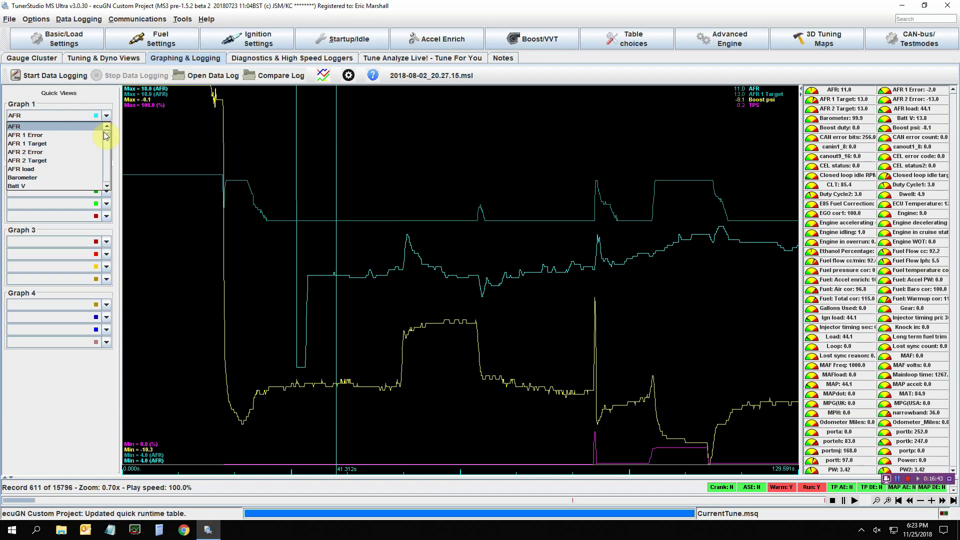
drag(104, 131, 112, 104)
click(112, 97)
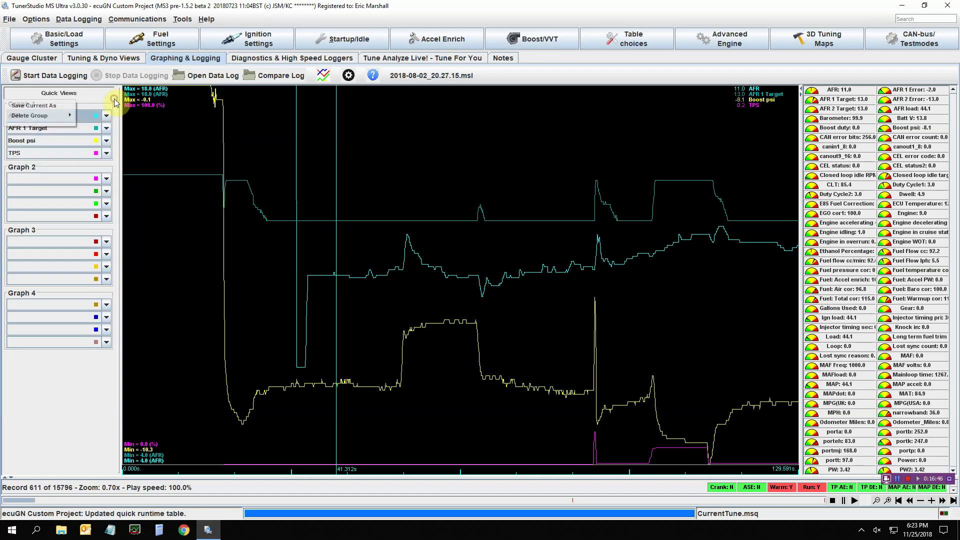
Step: Turn on Quick Trace Selection and restart TunerStudio to apply it
click(348, 75)
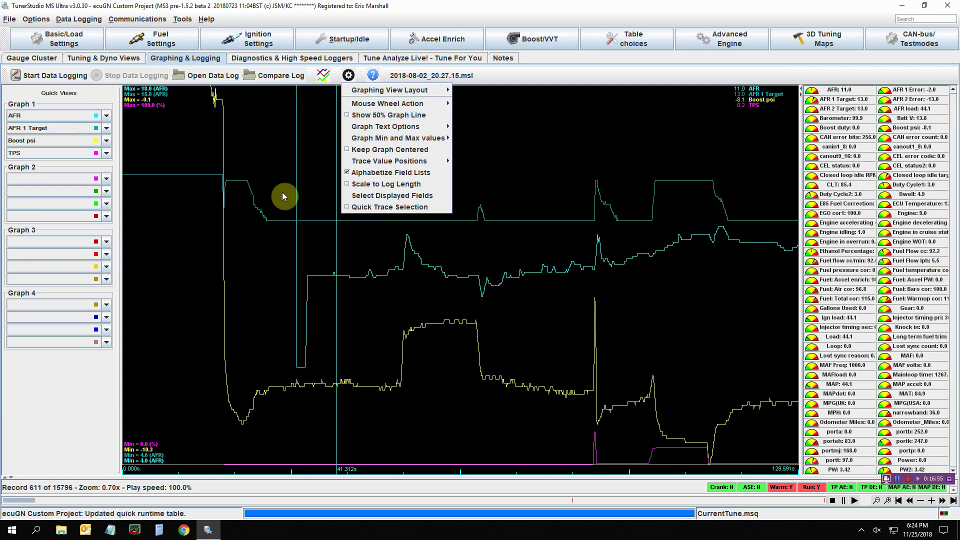
click(350, 207)
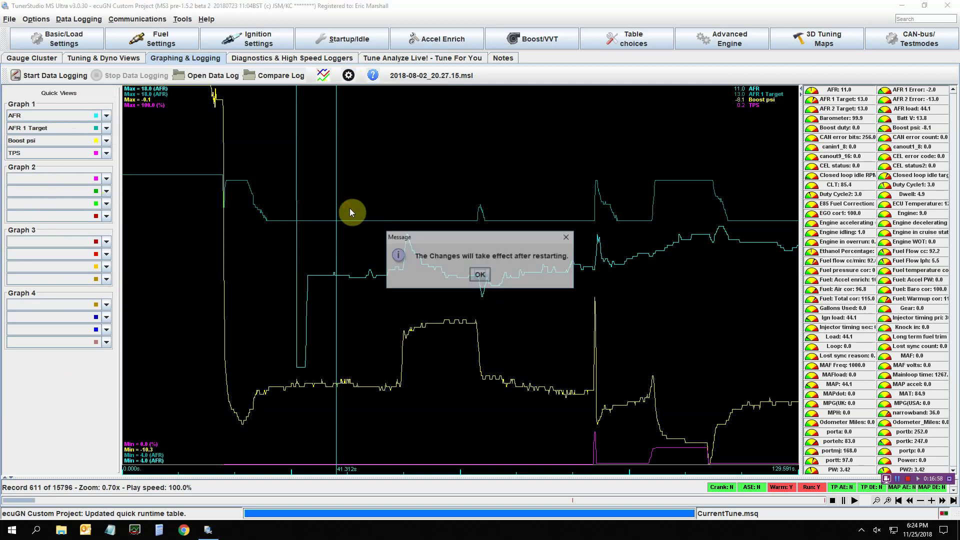
click(480, 275)
click(947, 5)
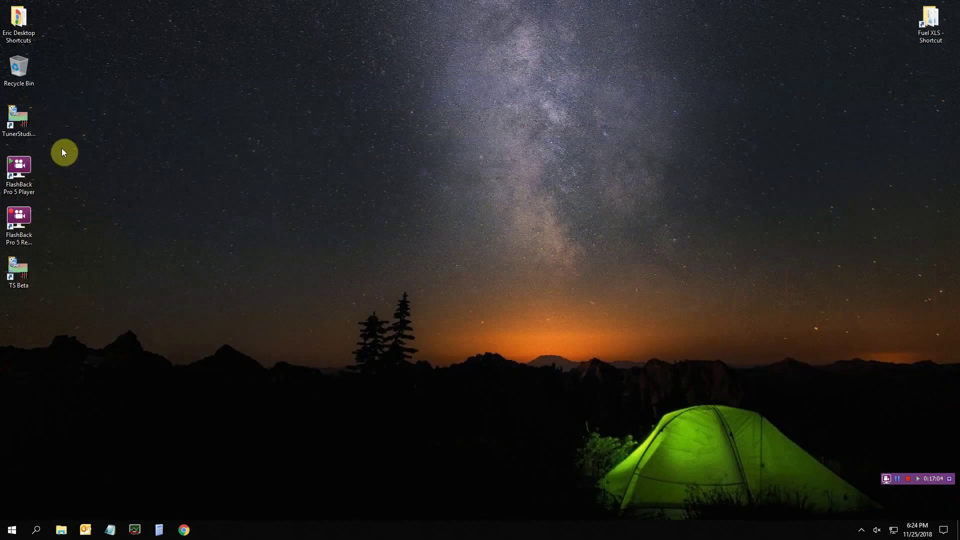
double_click(19, 120)
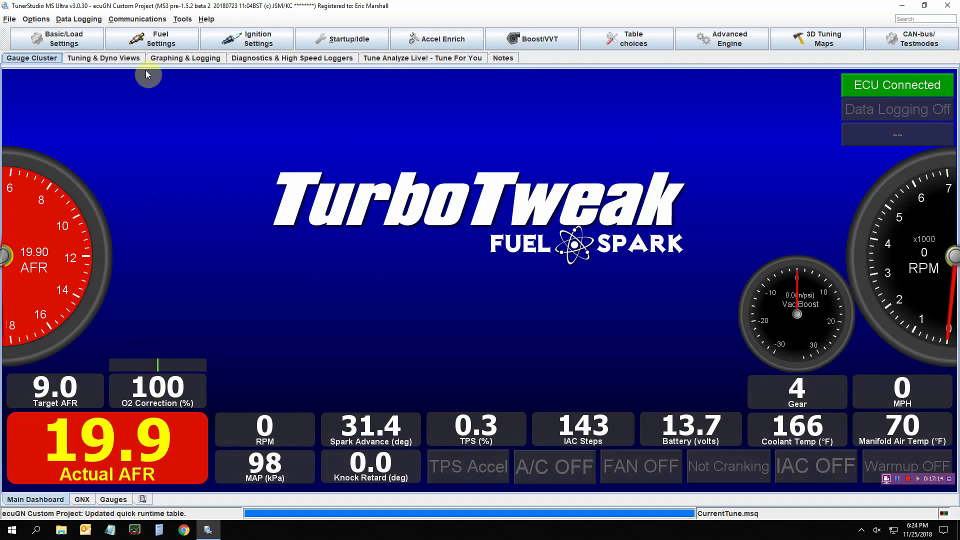
Step: Open the data log 2018-08-02_22.28.37.msl for graphing
click(169, 58)
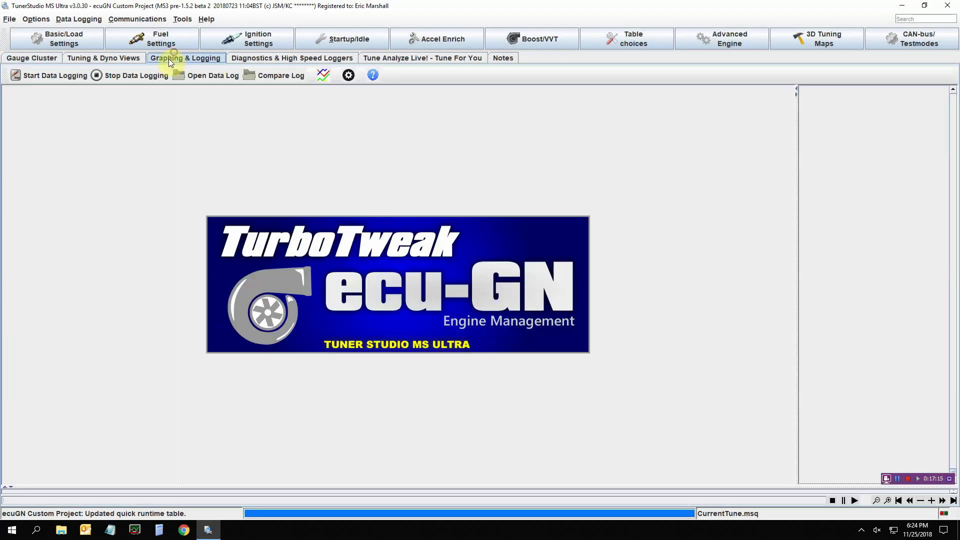
click(186, 73)
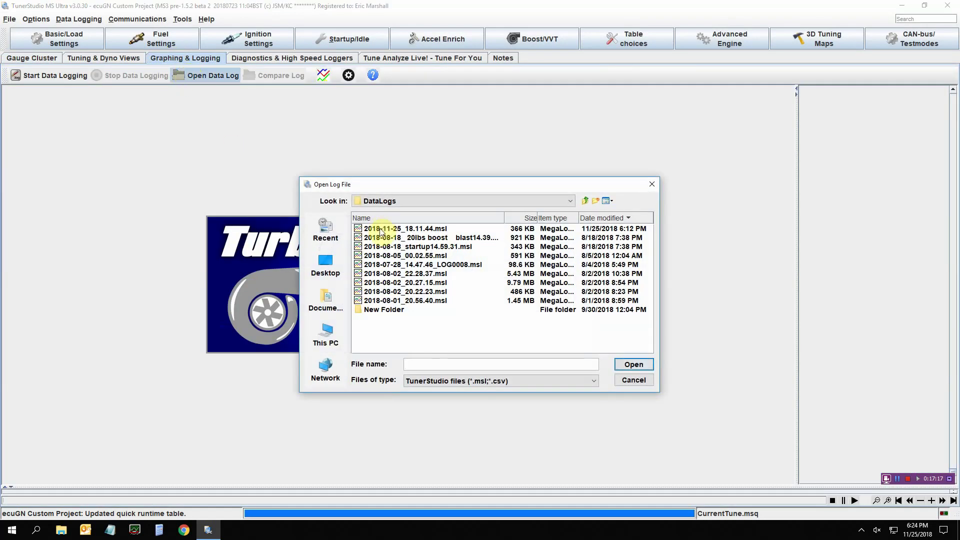
click(415, 274)
double_click(415, 275)
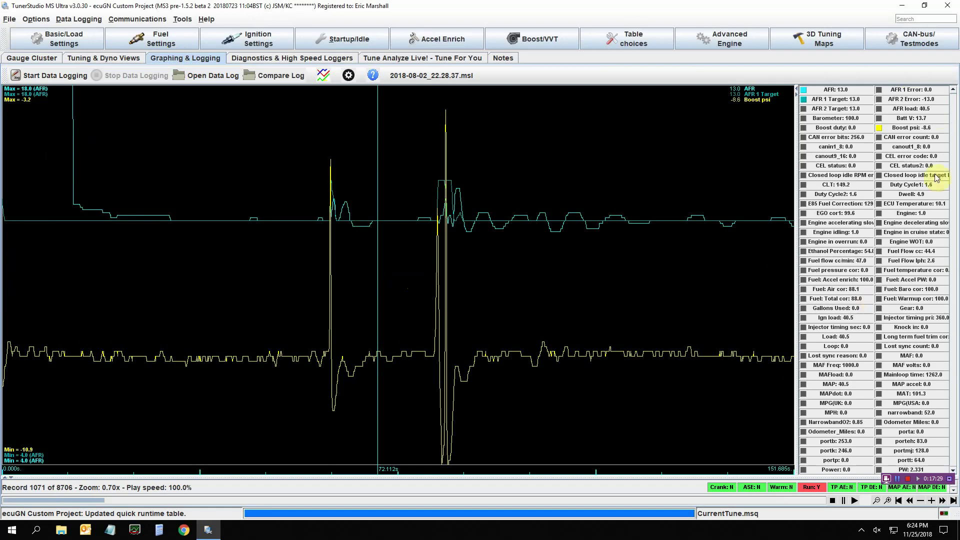
Step: Widen the field list beside the graph, and toggle the AFR and AFR 1 Target traces off and on again
drag(798, 175, 768, 176)
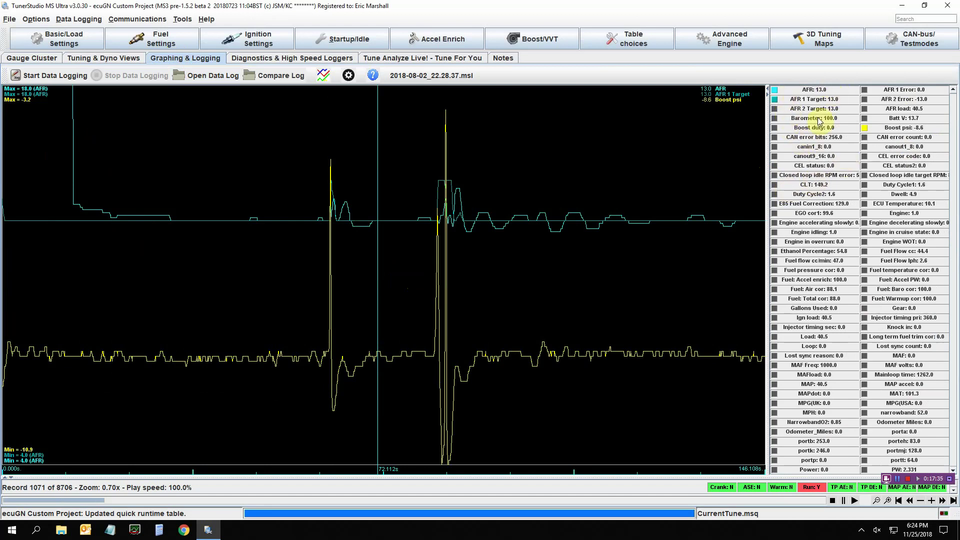
click(774, 91)
click(775, 91)
click(774, 99)
click(775, 100)
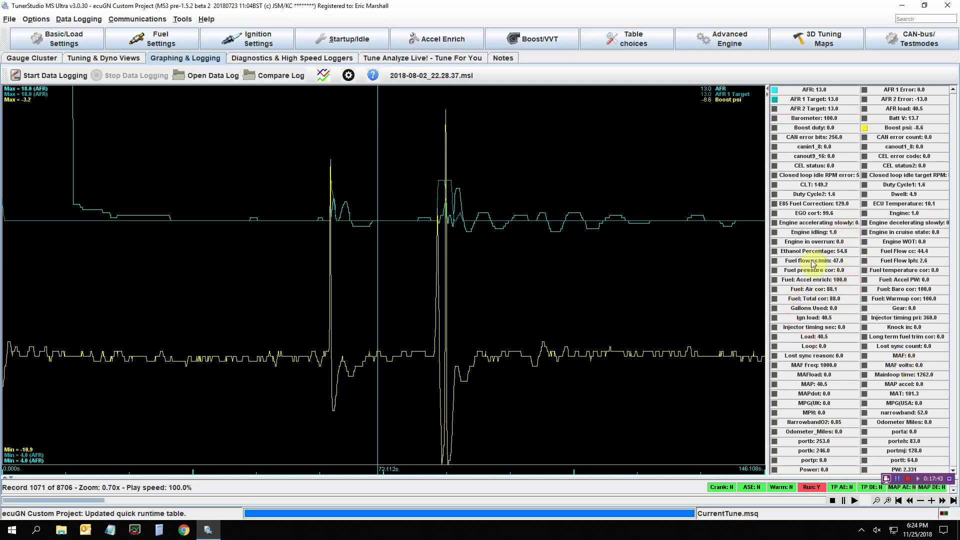
Step: Try the 1 Table View graphing layout, and set the layout to 2 Table View (Default)
click(349, 75)
mouse_move(381, 90)
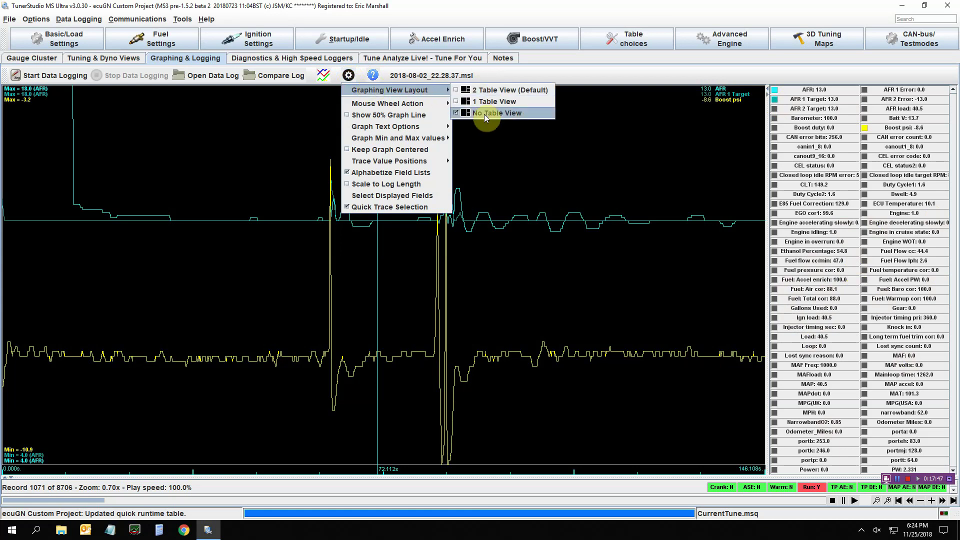
click(458, 101)
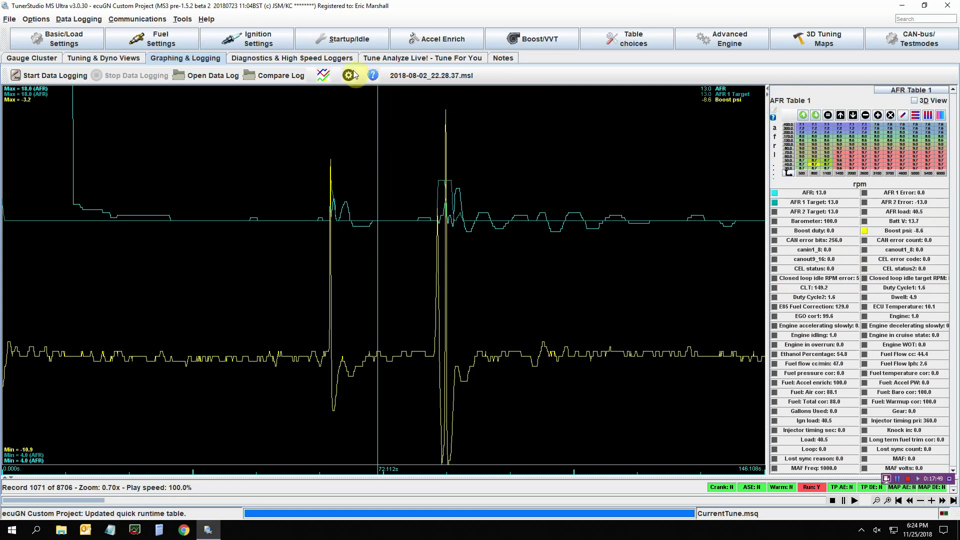
click(349, 76)
click(461, 90)
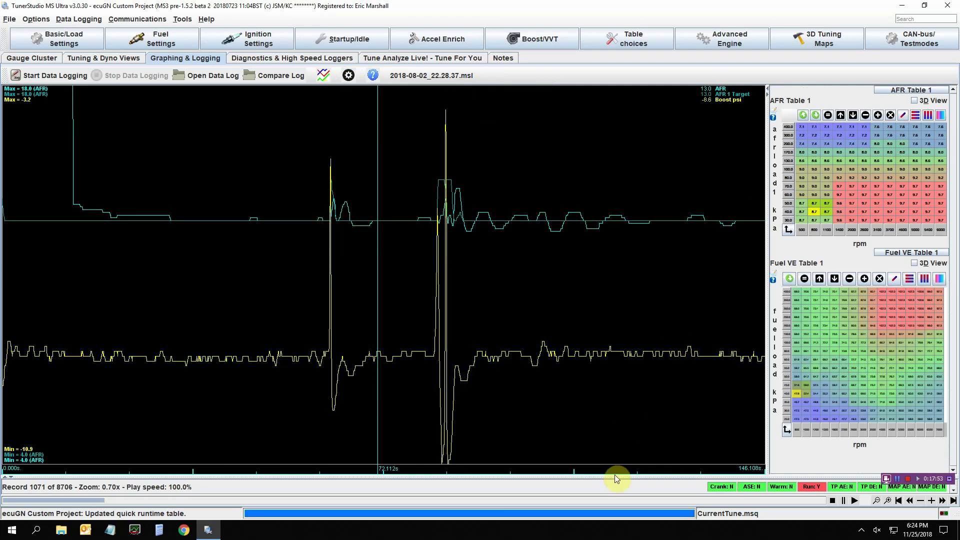
Step: Resize the layout to show the field list below the graph and shrink the AFR and VE tables to a narrow strip
drag(614, 476, 609, 387)
click(349, 75)
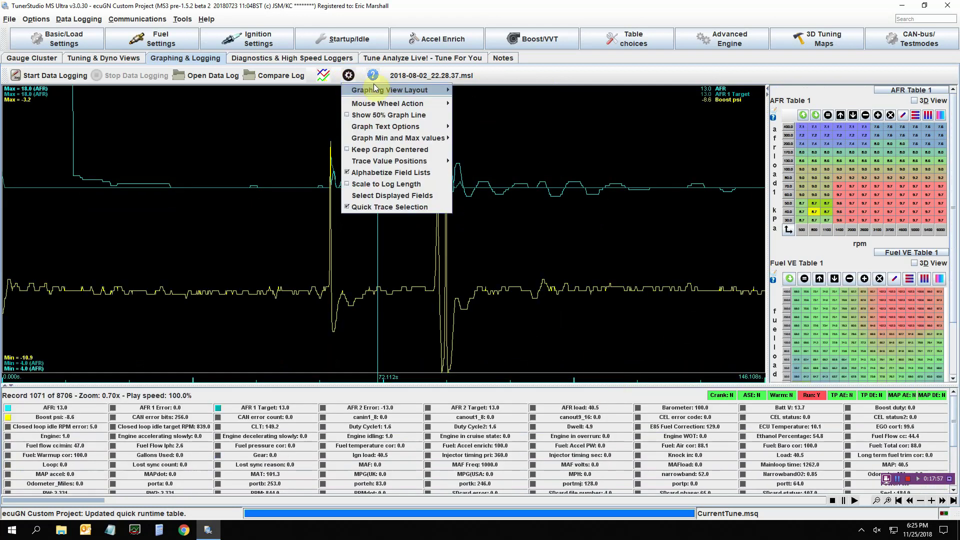
mouse_move(400, 90)
click(522, 4)
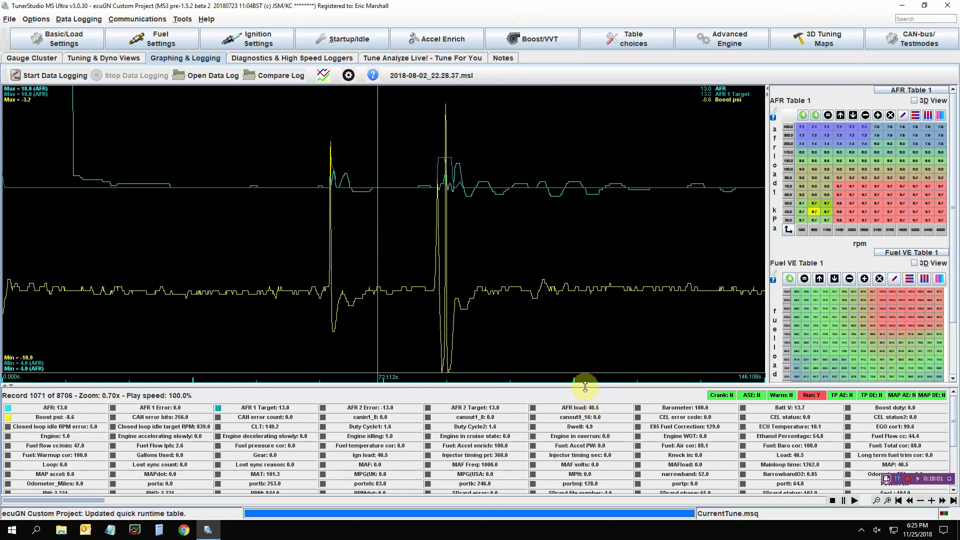
mouse_move(585, 387)
mouse_down()
mouse_move(583, 338)
mouse_move(584, 393)
mouse_up()
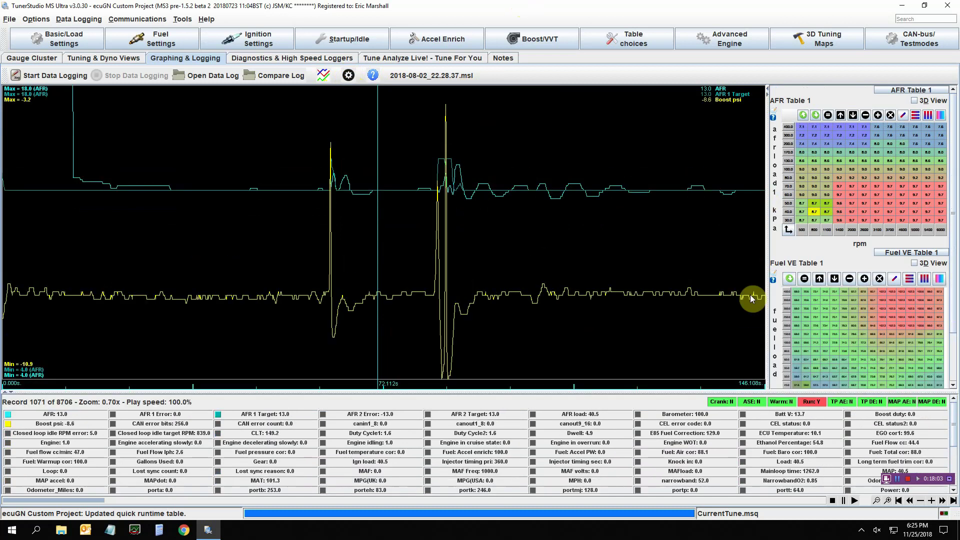
drag(768, 261, 937, 244)
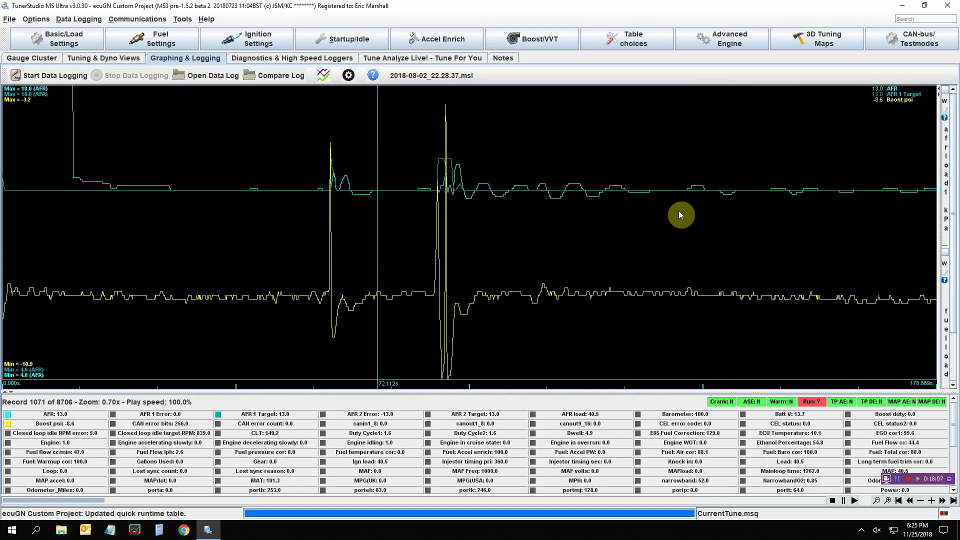
drag(247, 393, 257, 358)
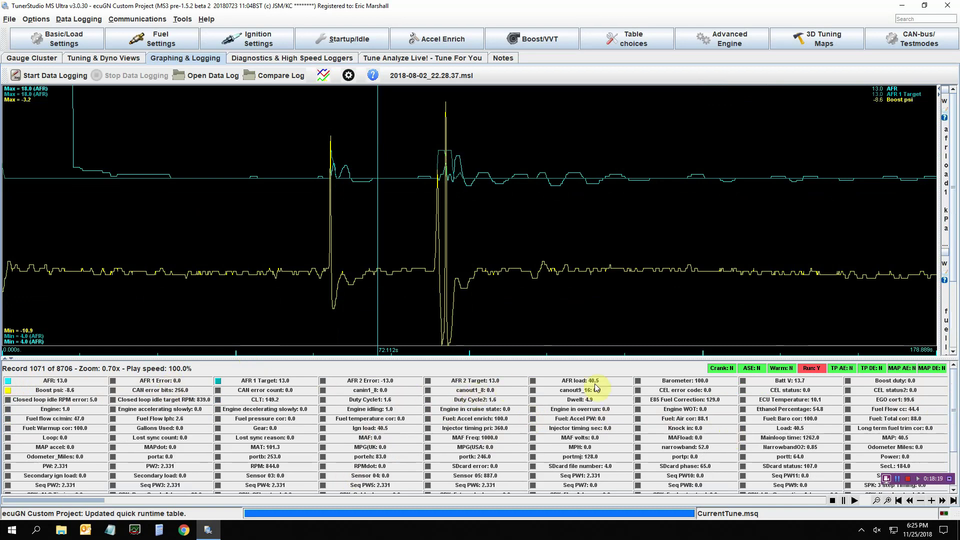
Step: Add the Batt V and MAP traces to the graph
click(744, 382)
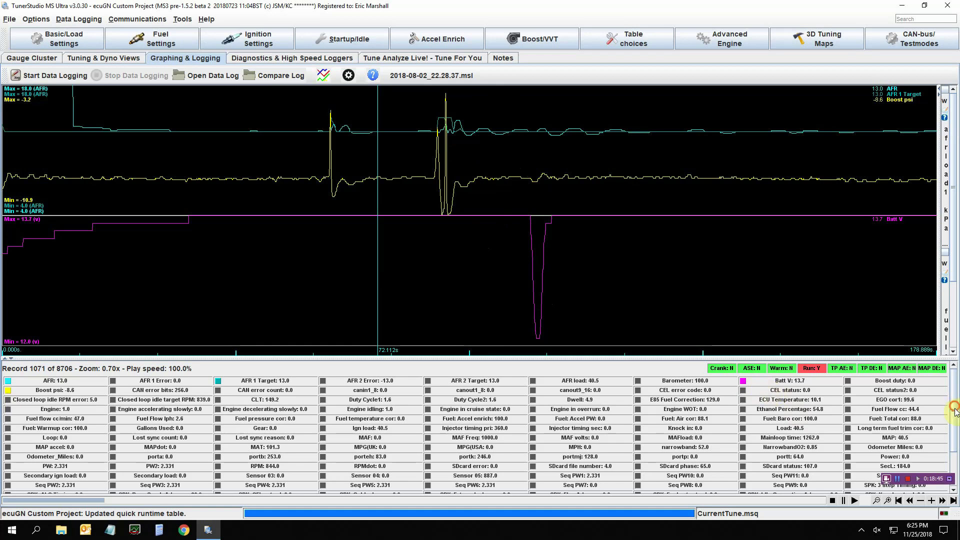
scroll(953, 410, down, 1)
click(848, 429)
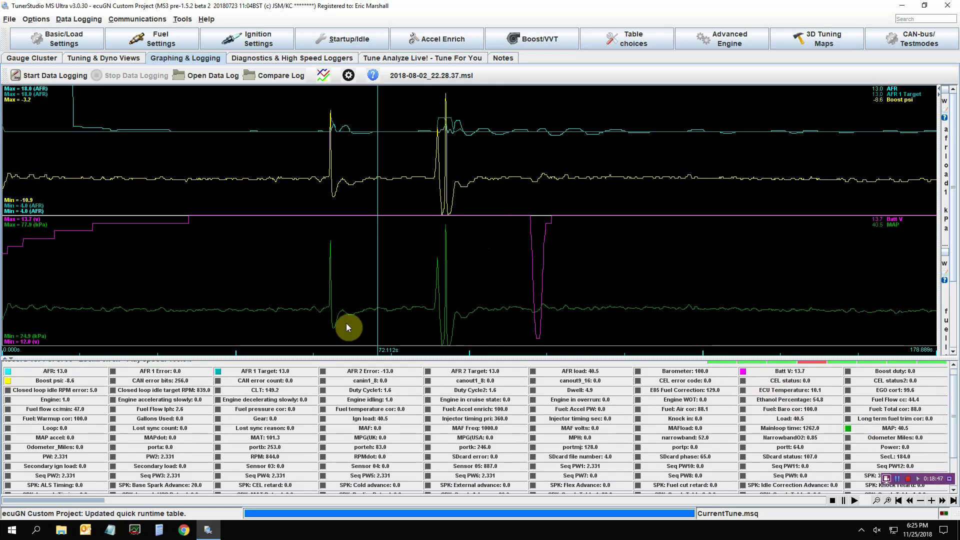
Step: Inspect the logged values at about 78 s, 110 s and 29 s
drag(380, 317, 410, 316)
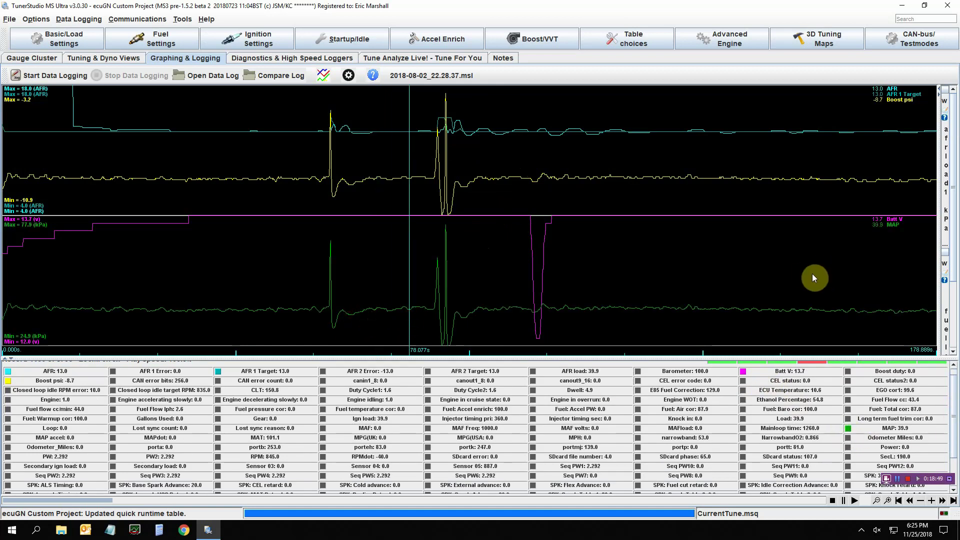
drag(650, 270, 562, 270)
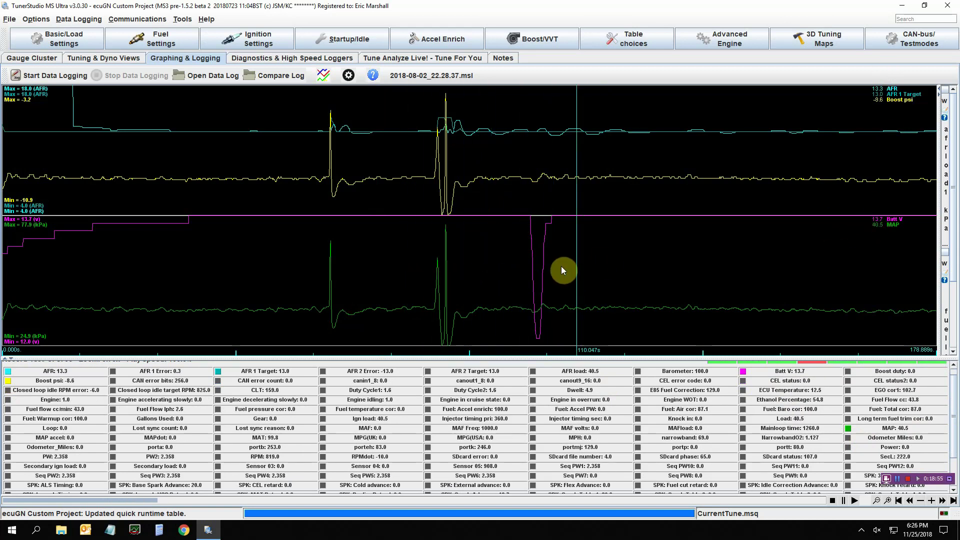
click(153, 271)
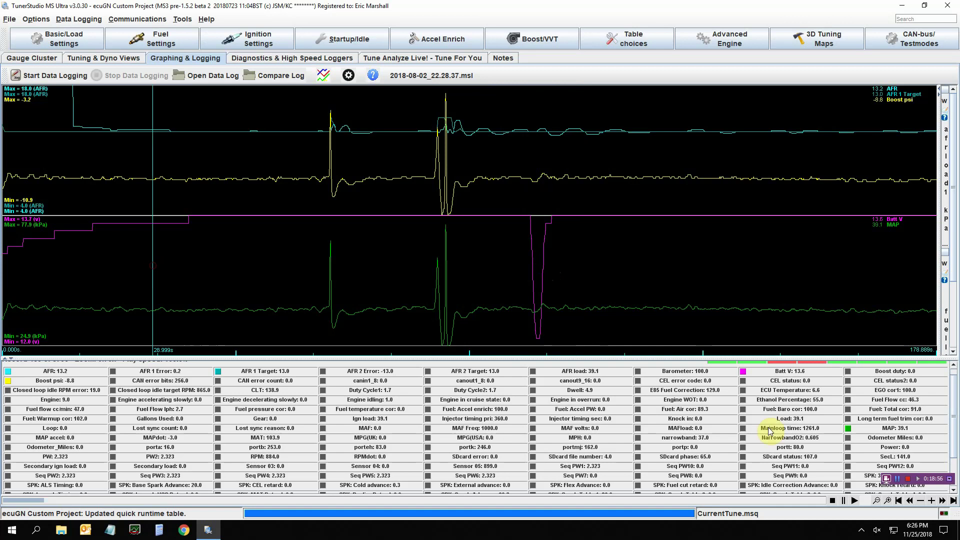
Step: Play the log back from about 29 s, stop it at about 35 s, and make the graph area slightly taller
click(854, 501)
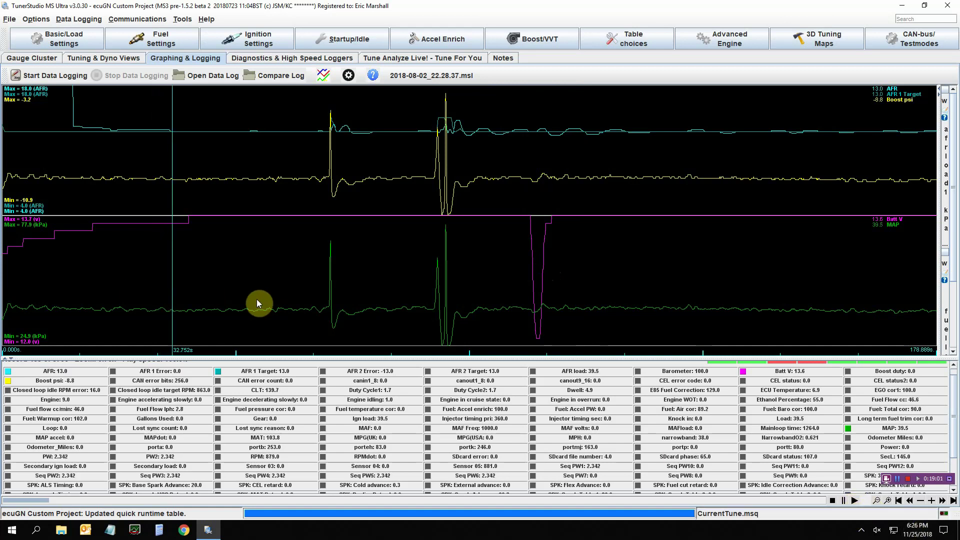
click(837, 502)
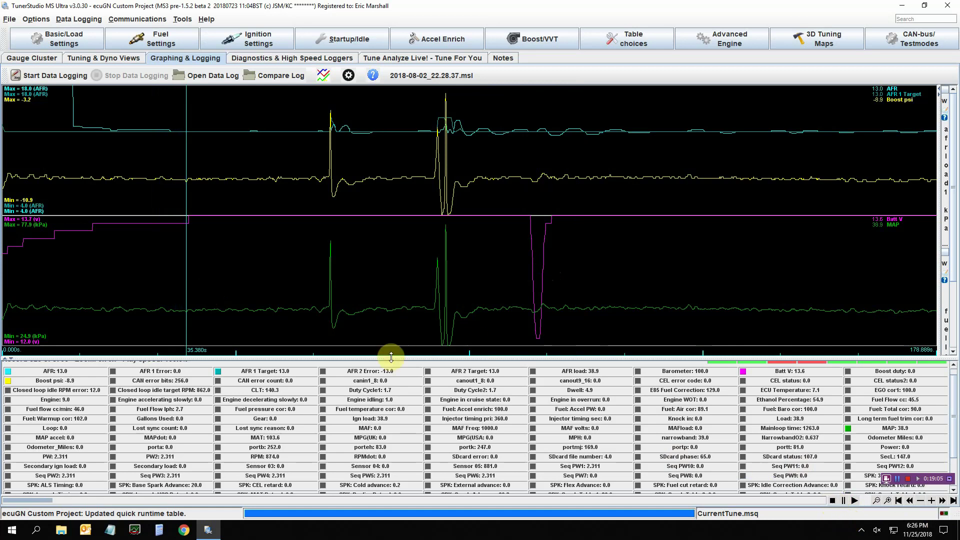
drag(391, 357, 395, 368)
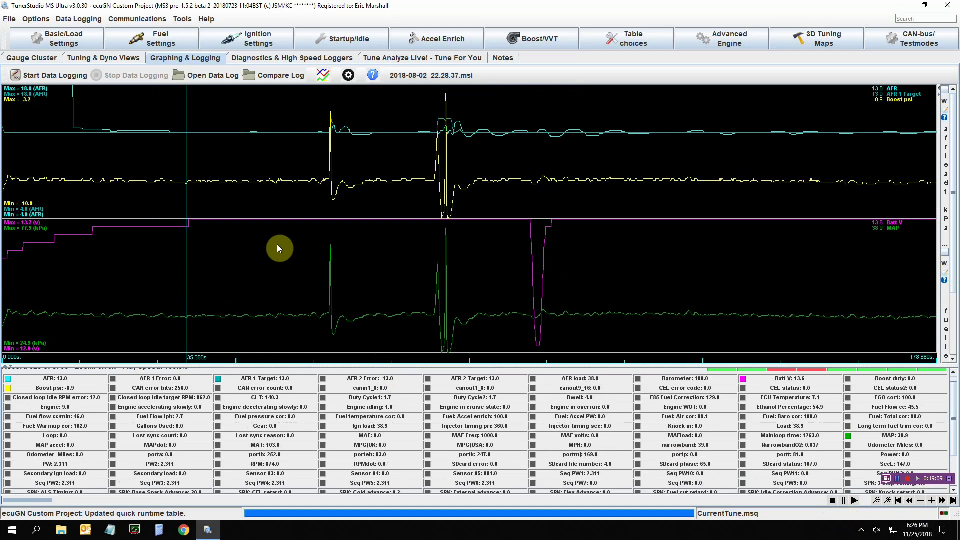
Step: View the main gauge dashboard and return to the log graph to review its display options
click(39, 59)
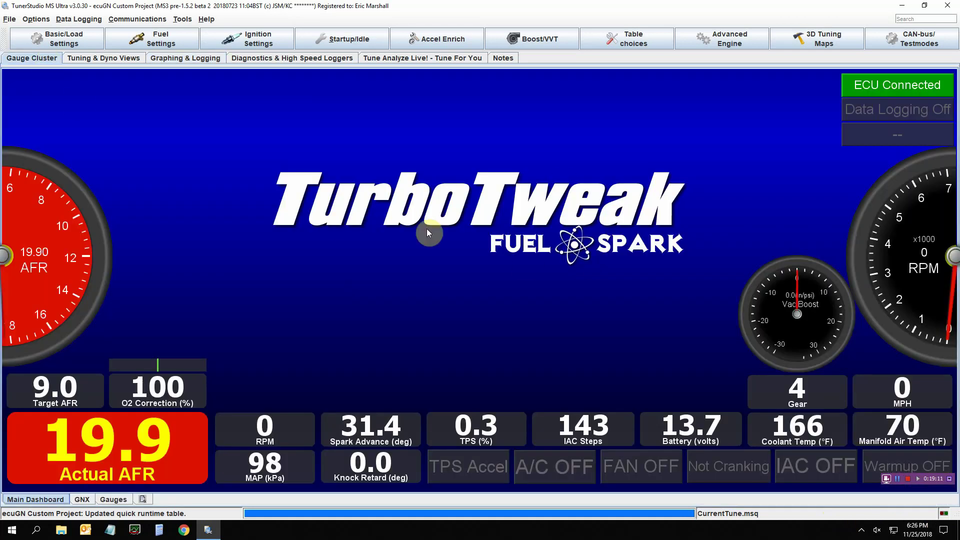
click(167, 59)
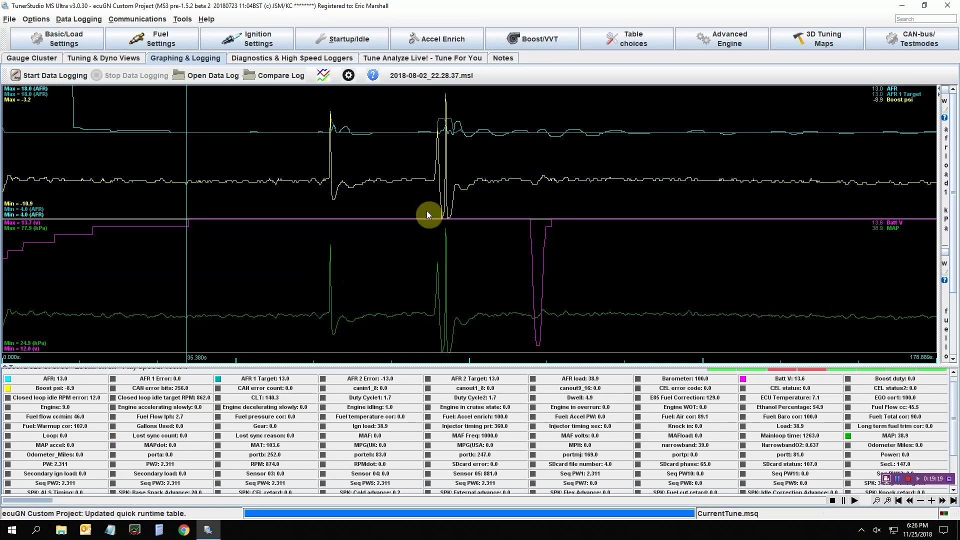
click(348, 76)
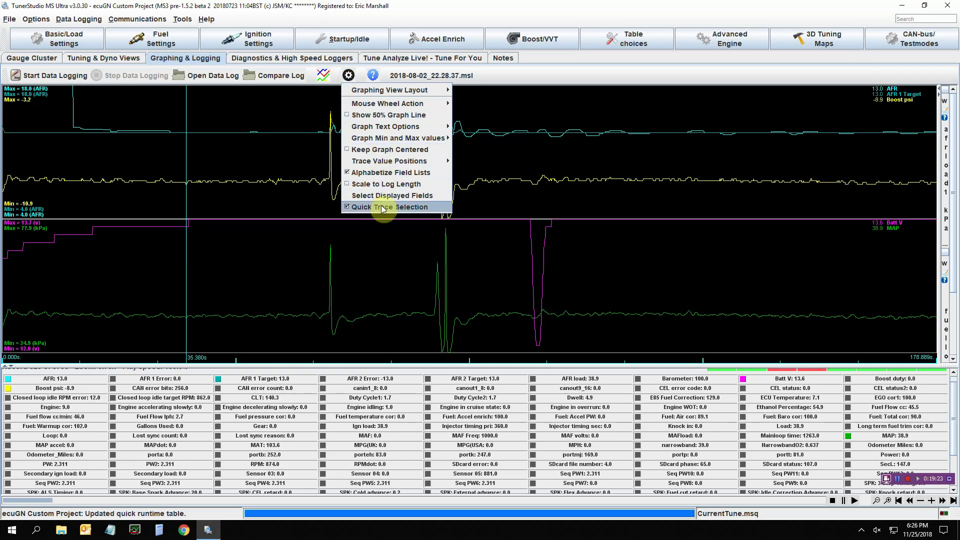
Step: Place the log cursor at about 33 s and make the graph area slightly shorter to enlarge the field list
click(284, 143)
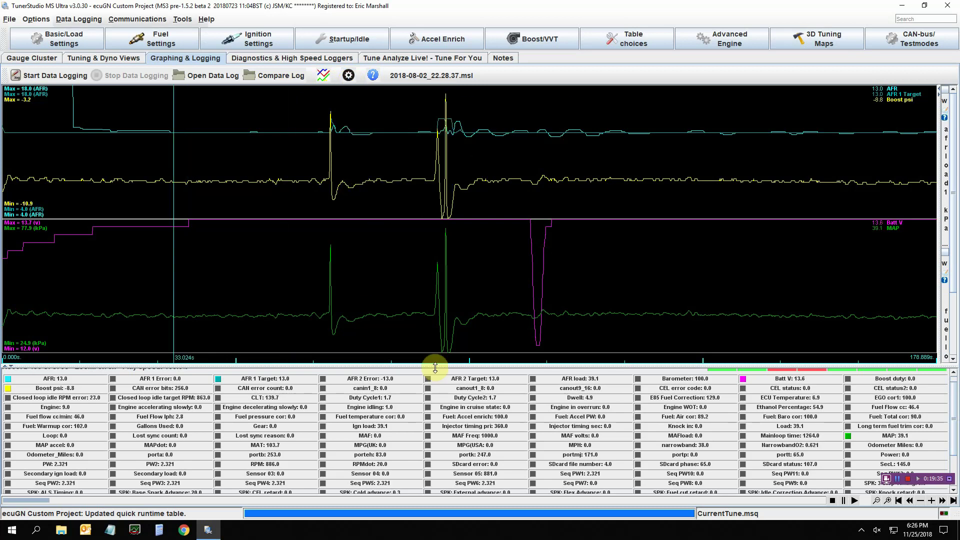
drag(429, 365, 429, 347)
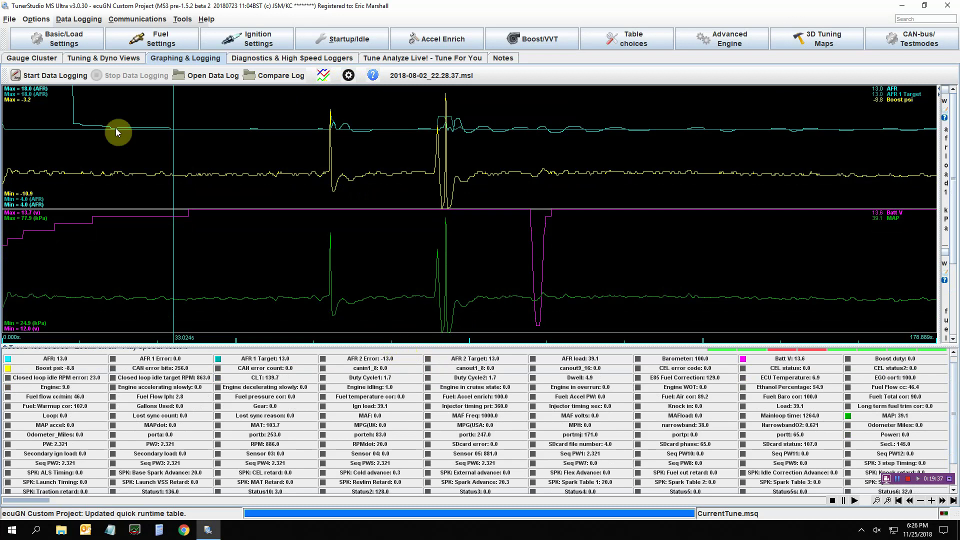
Step: Review the SD card datalogging settings and the list of selected datalog fields
click(98, 20)
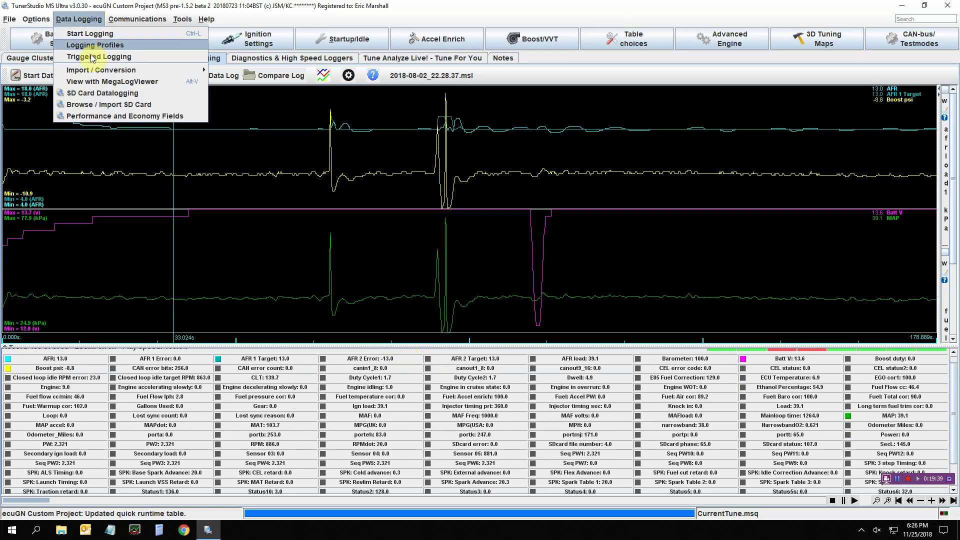
click(92, 94)
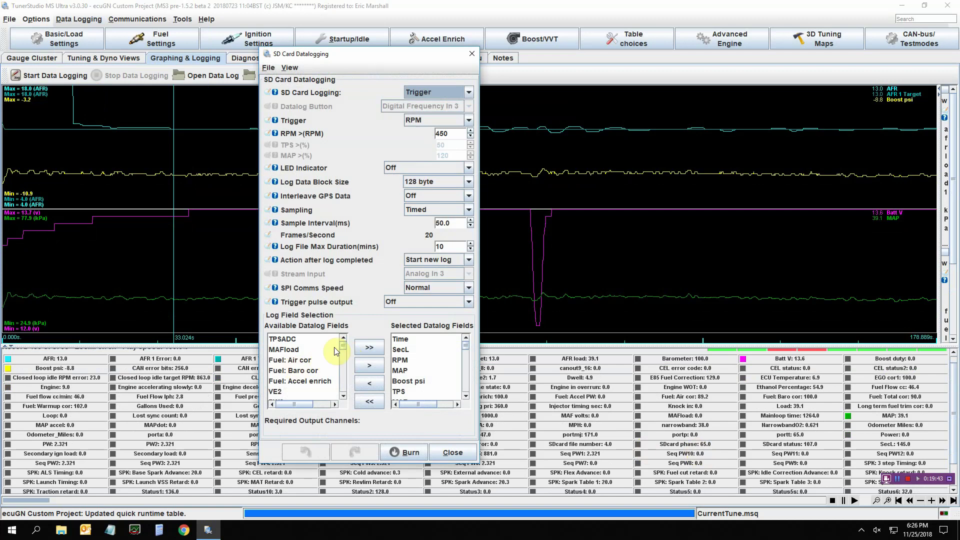
drag(465, 345, 468, 372)
scroll(461, 369, up, 5)
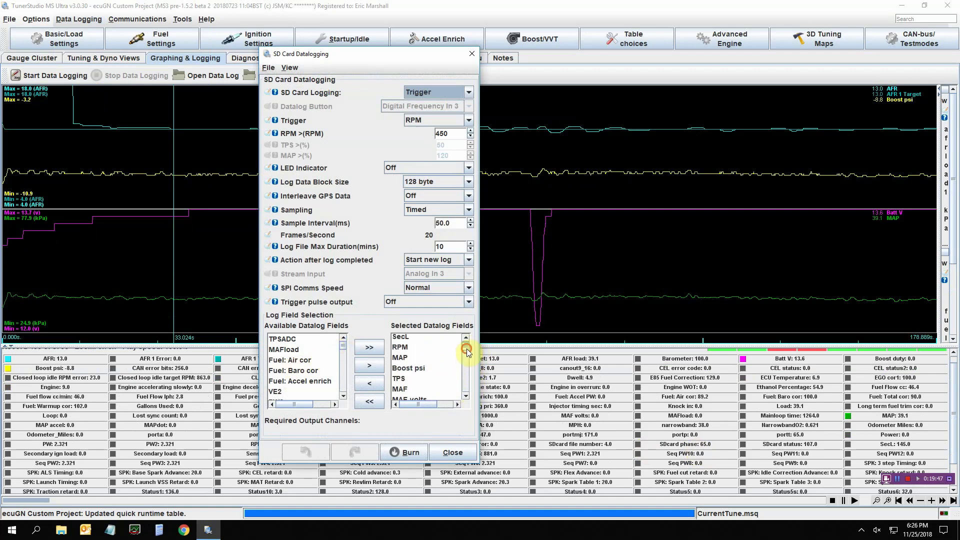
click(451, 453)
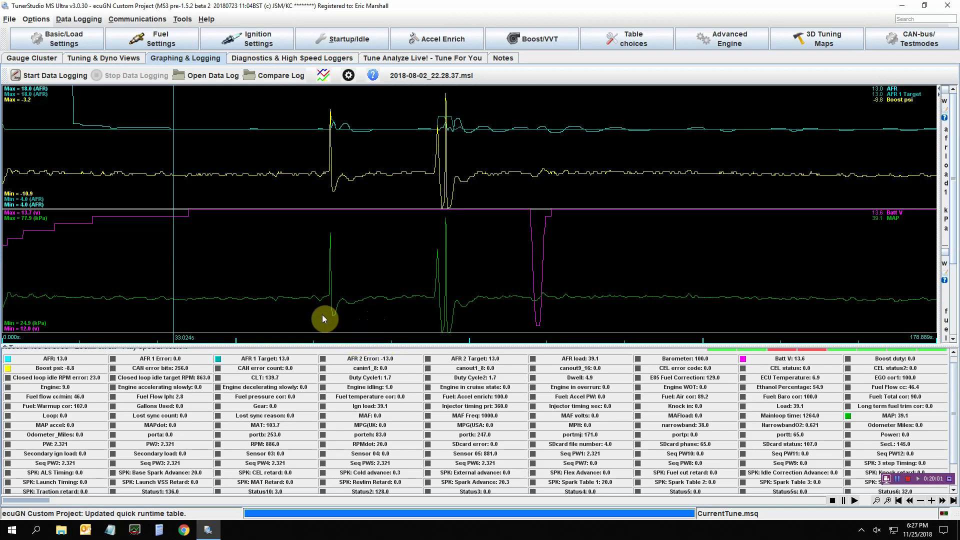
Step: View the main gauge dashboard again, and look over the saved logs in the DataLogs folder without opening one
click(38, 58)
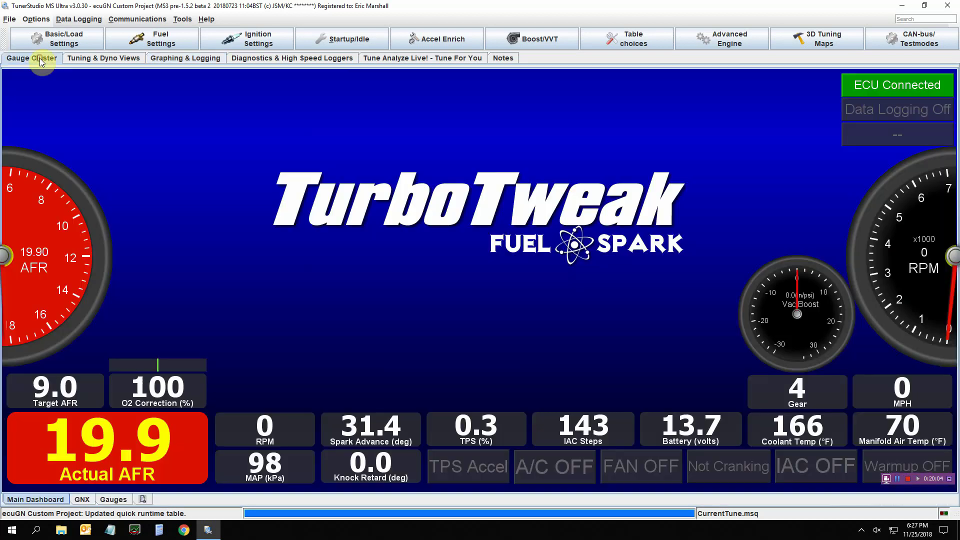
click(161, 59)
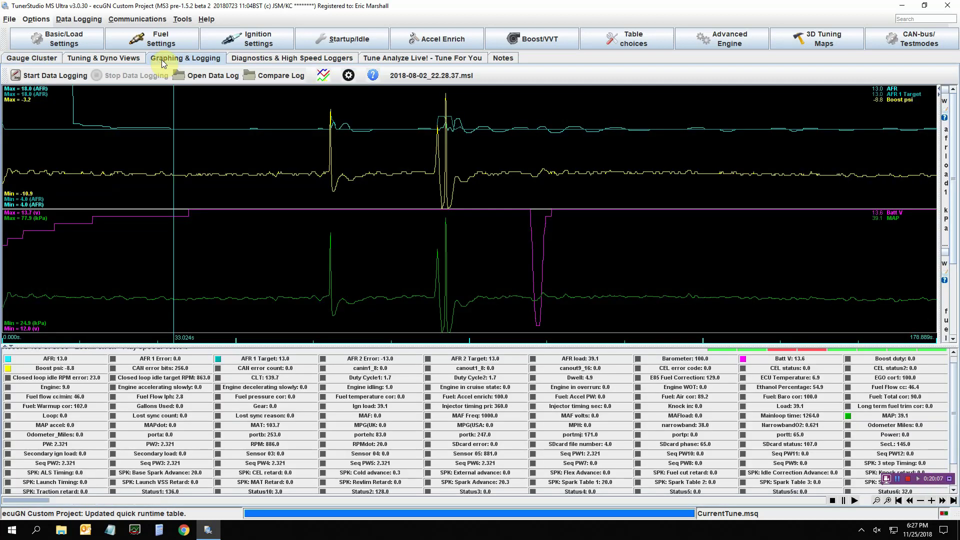
click(199, 75)
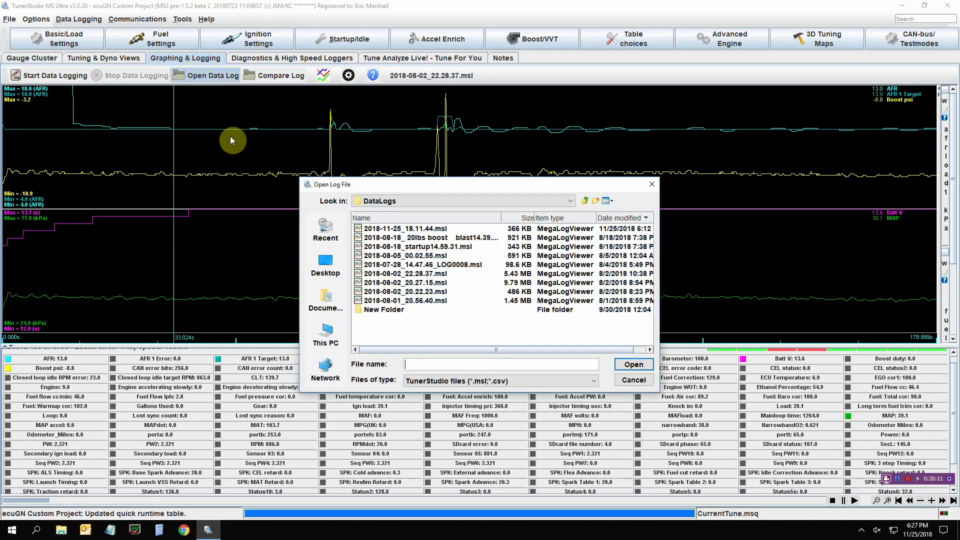
click(634, 380)
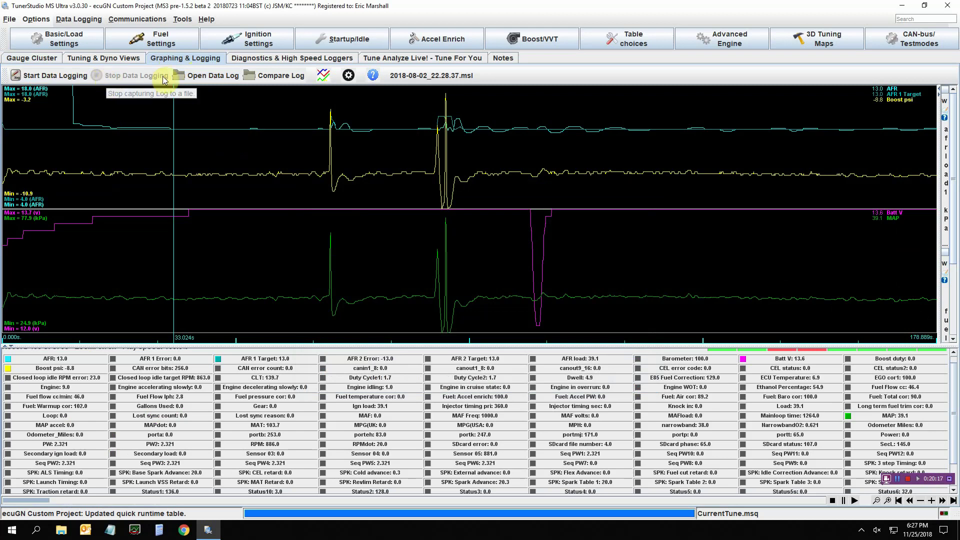
Step: Examine where the DataLogs folder sits under TunerStudioProjects and ecuGN Custom Project when opening a log, leaving the current log loaded
click(202, 76)
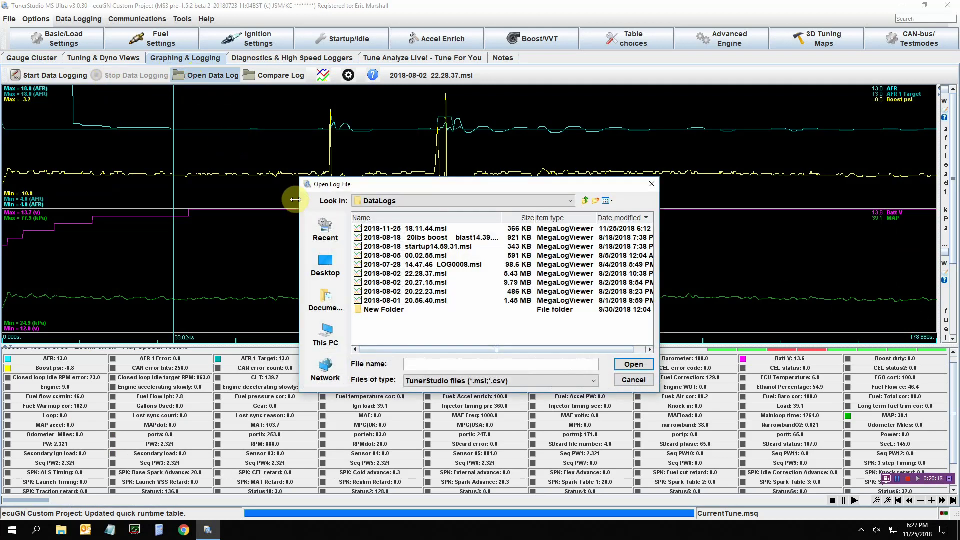
click(570, 201)
click(572, 214)
click(572, 214)
click(571, 214)
click(572, 214)
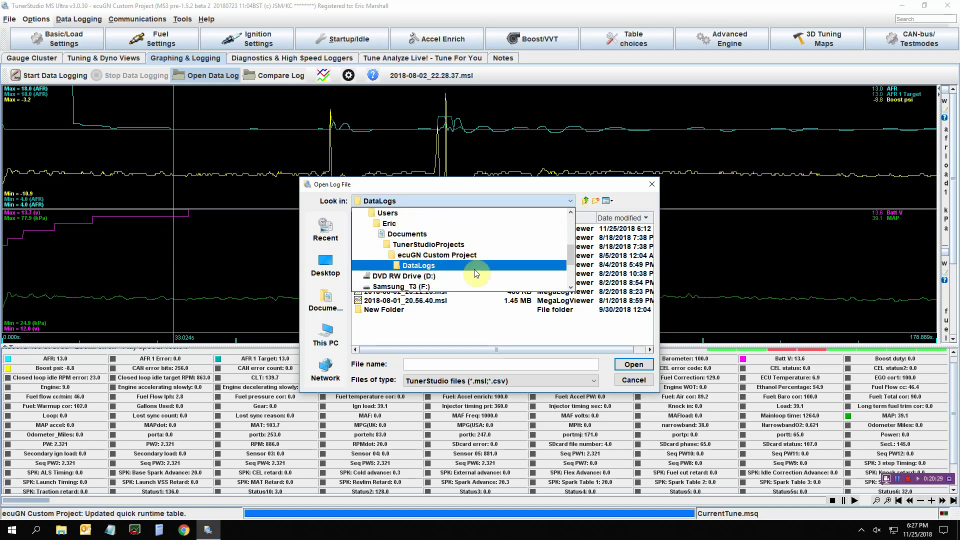
click(499, 184)
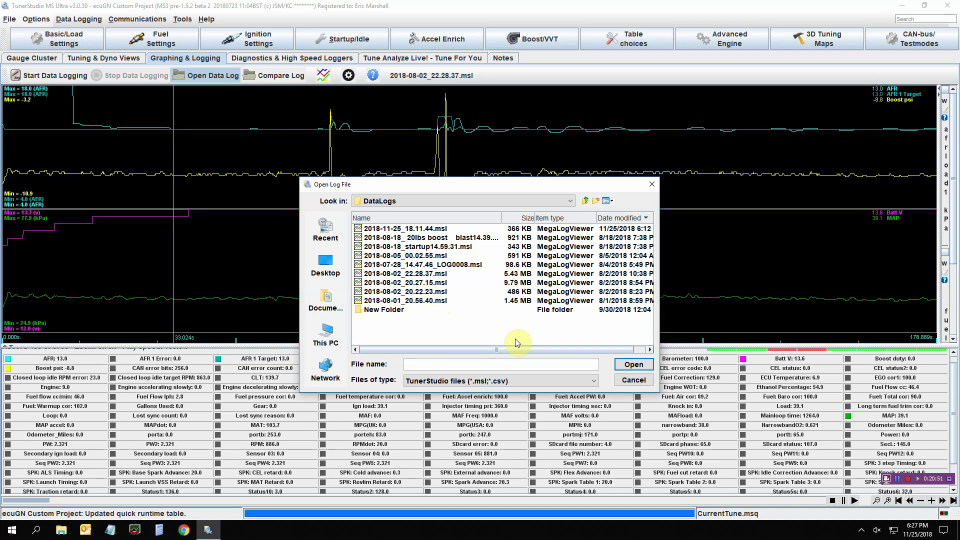
click(634, 380)
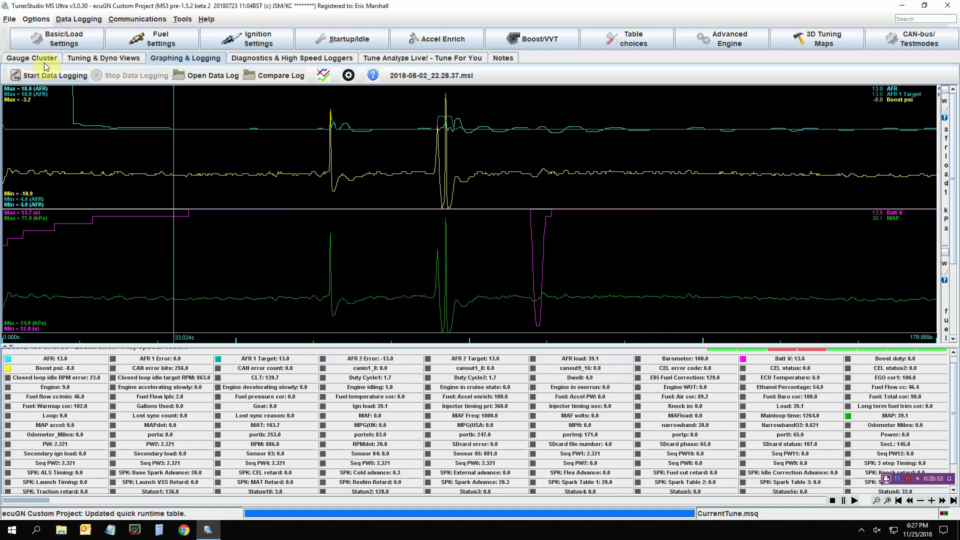
Step: View the Fuel Tab tuning dashboard and the main gauge dashboard, and look at the available boost and VVT settings
click(90, 59)
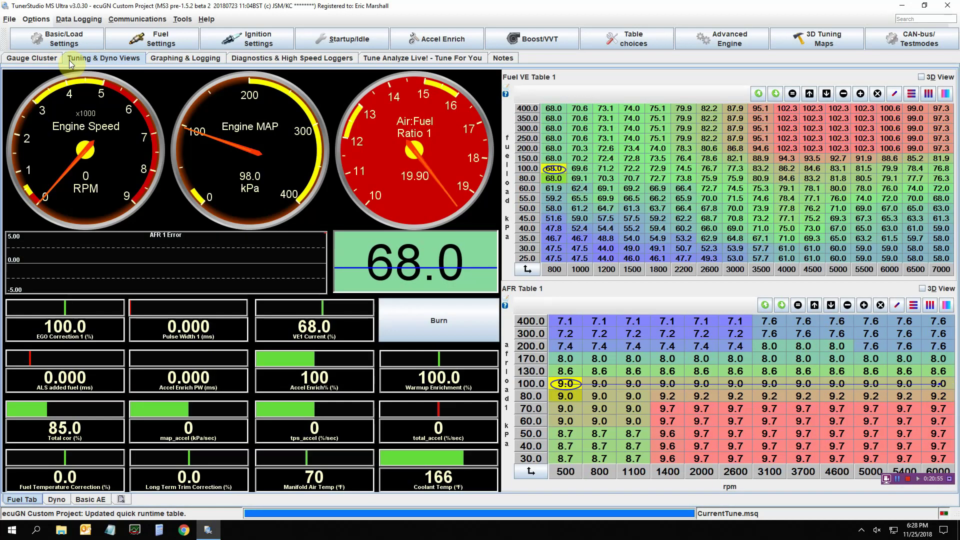
click(35, 59)
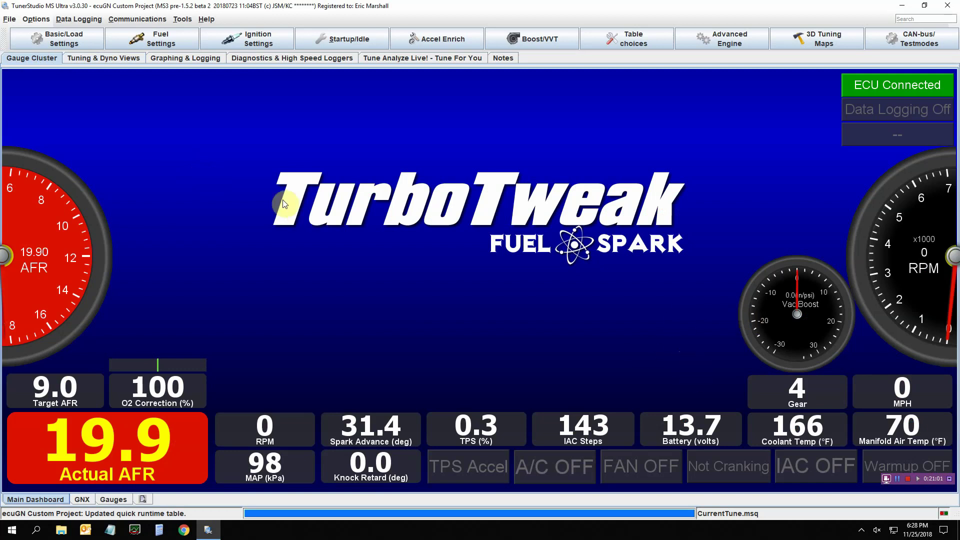
click(536, 40)
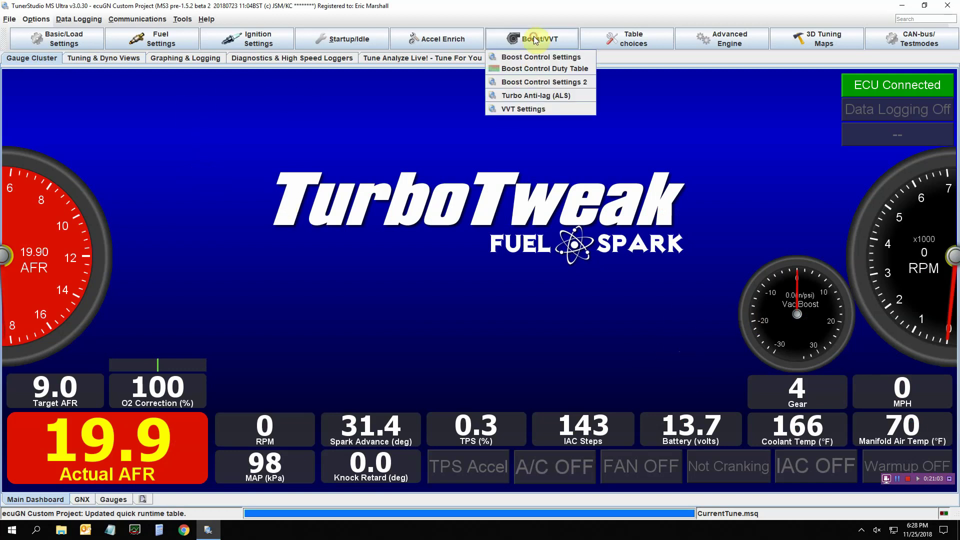
click(535, 40)
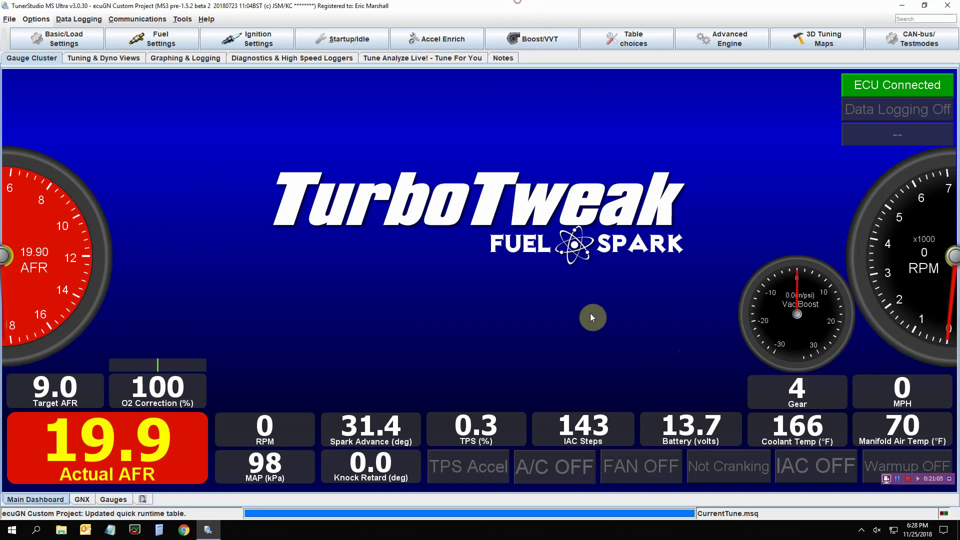